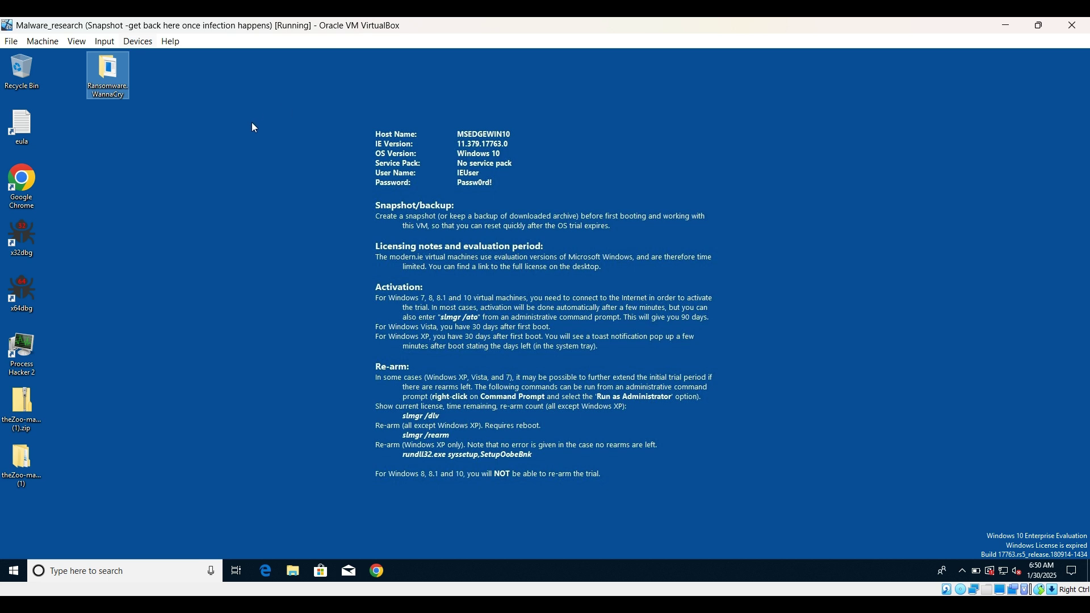
Clear the selection on the Malware_research VM's Windows 10 desktop.
click(232, 292)
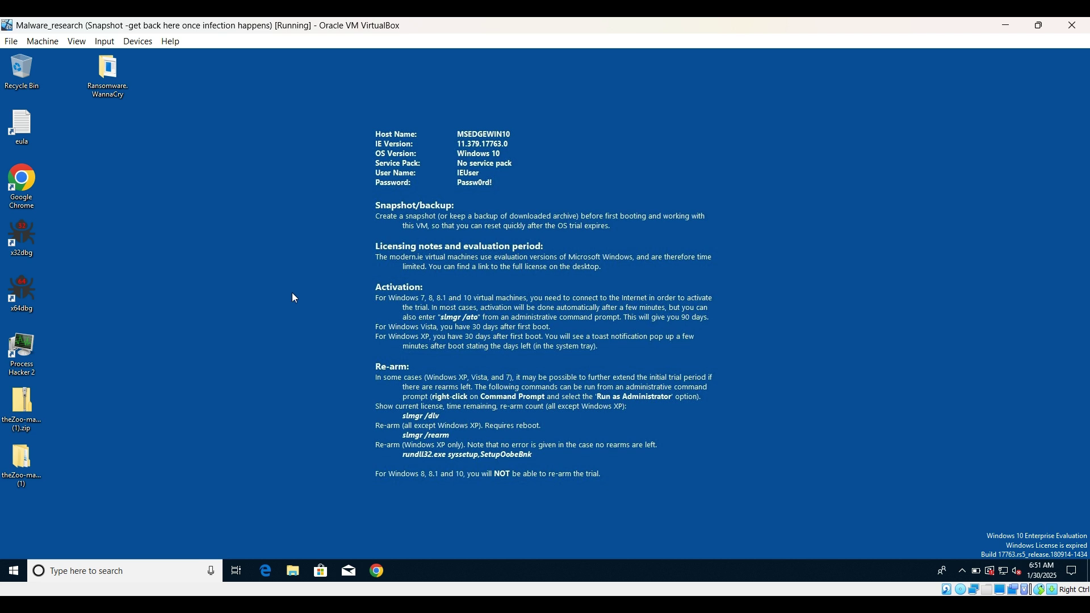
Search 'virus', confirm real-time and cloud-delivered protection are off, then close Windows Security.
click(125, 570)
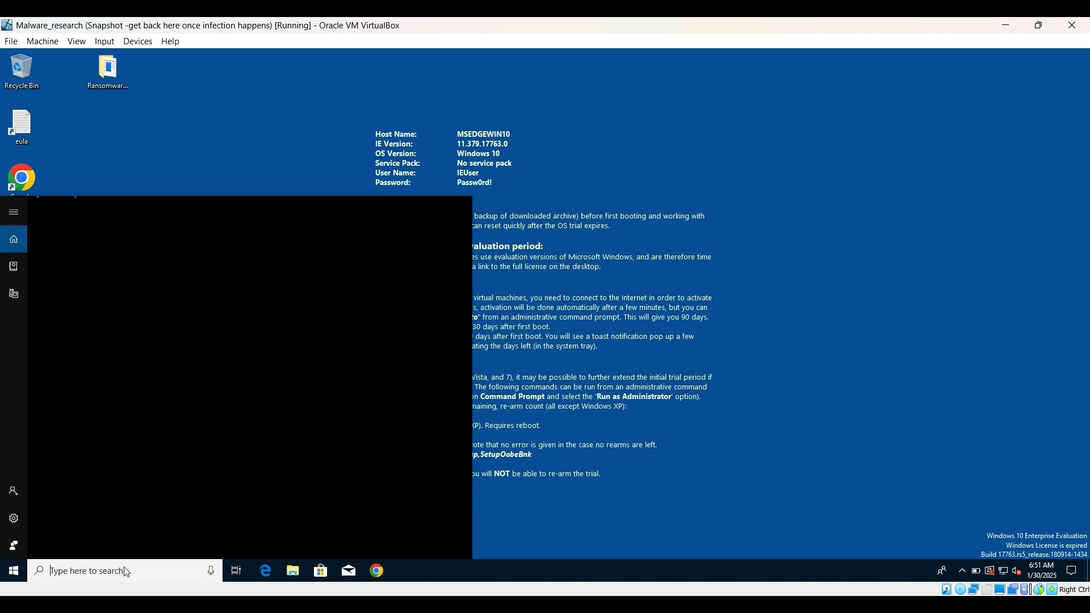
text(pro)
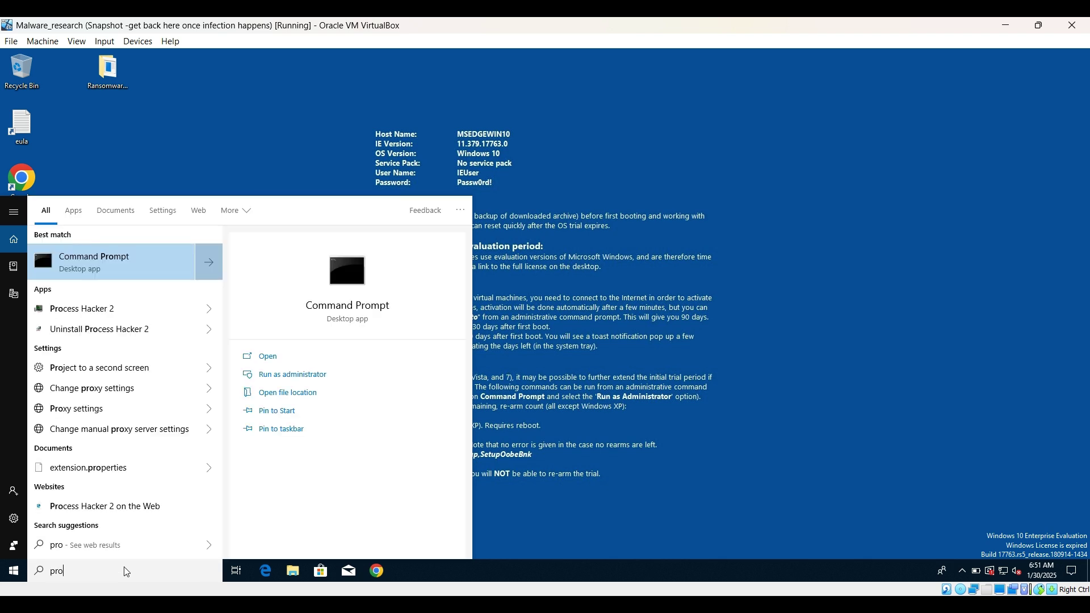
key(BackSpace)
key(BackSpace)
key(BackSpace)
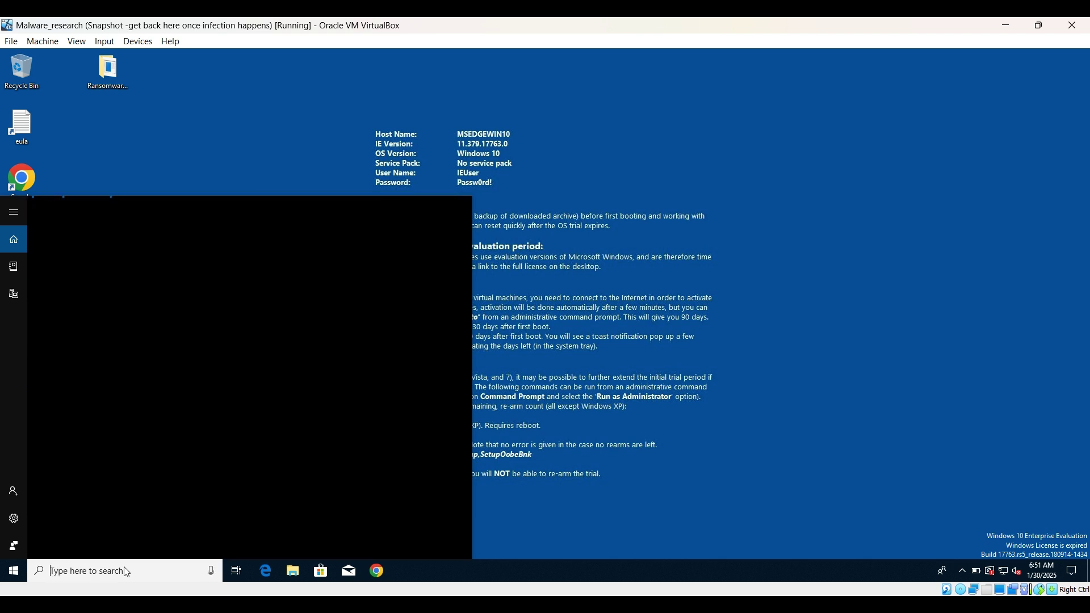
text(virus)
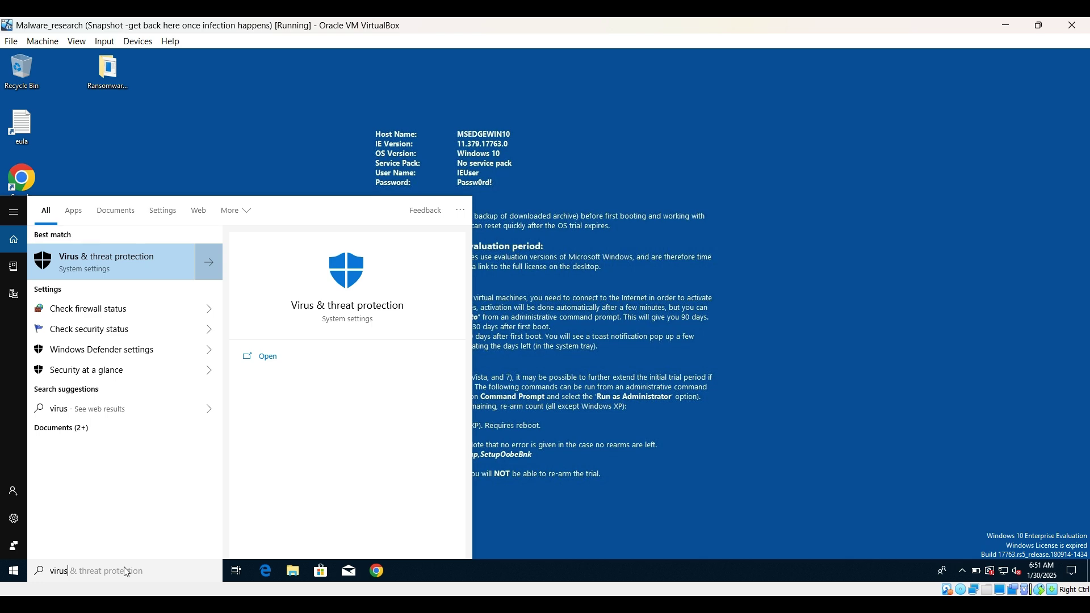
key(Return)
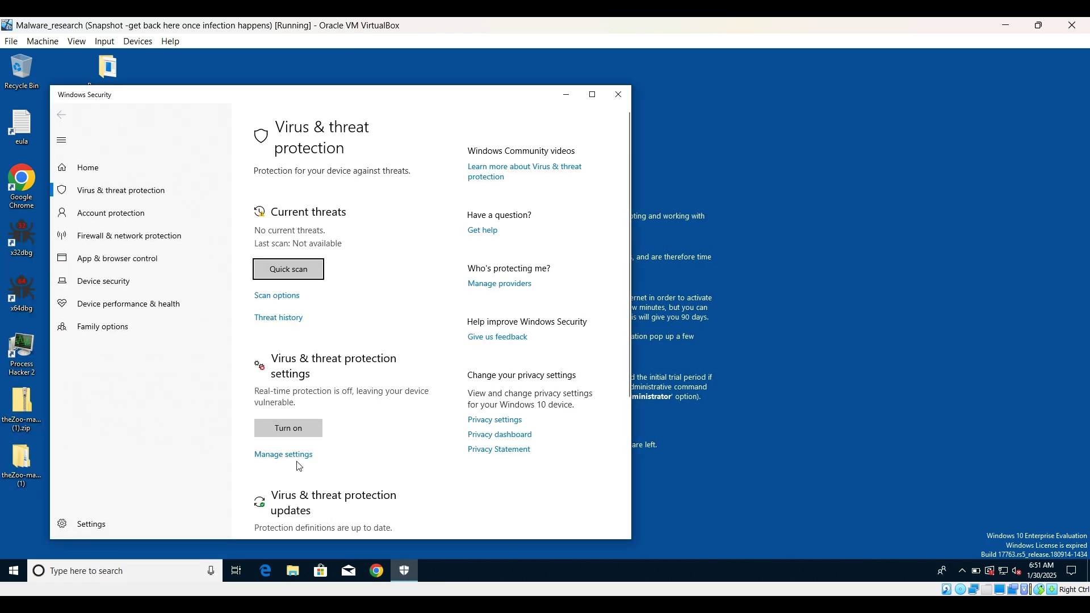
click(287, 455)
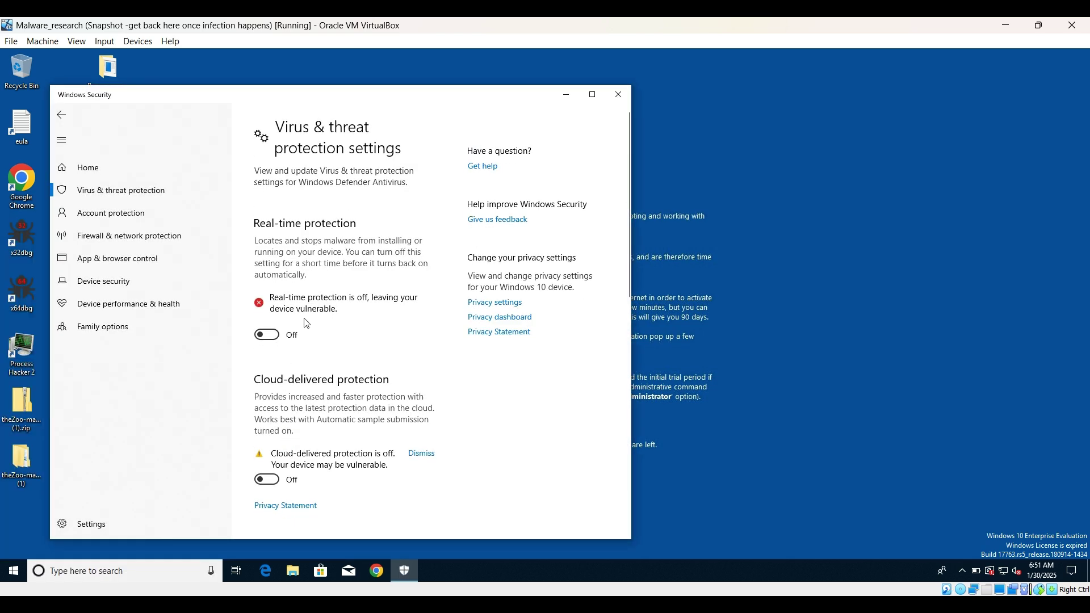
click(618, 94)
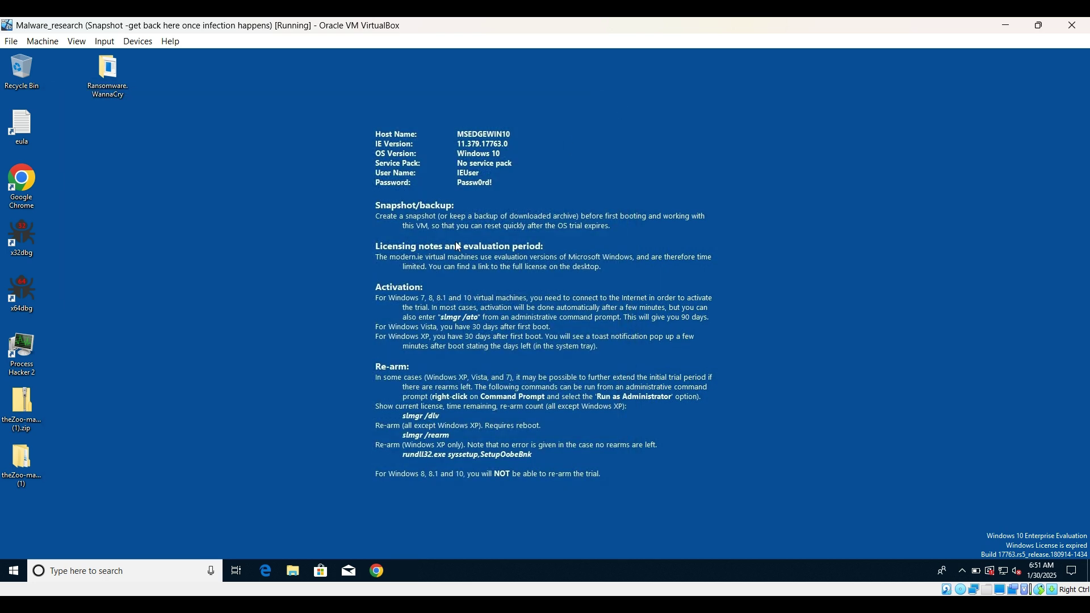
Search the Start menu for the process monitoring tool and launch Procmon.exe.
click(182, 571)
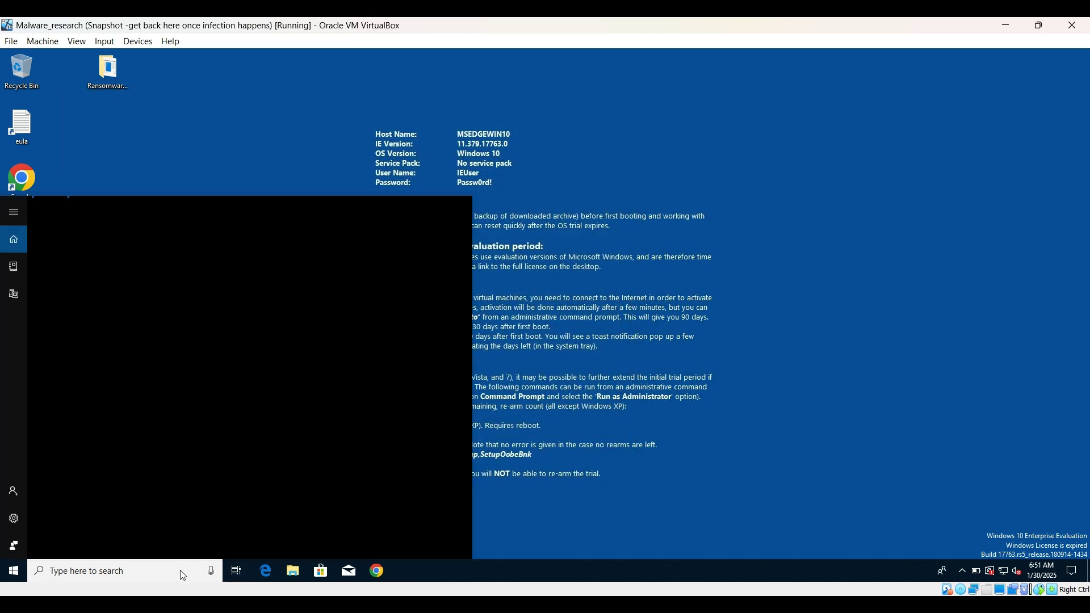
text(proc)
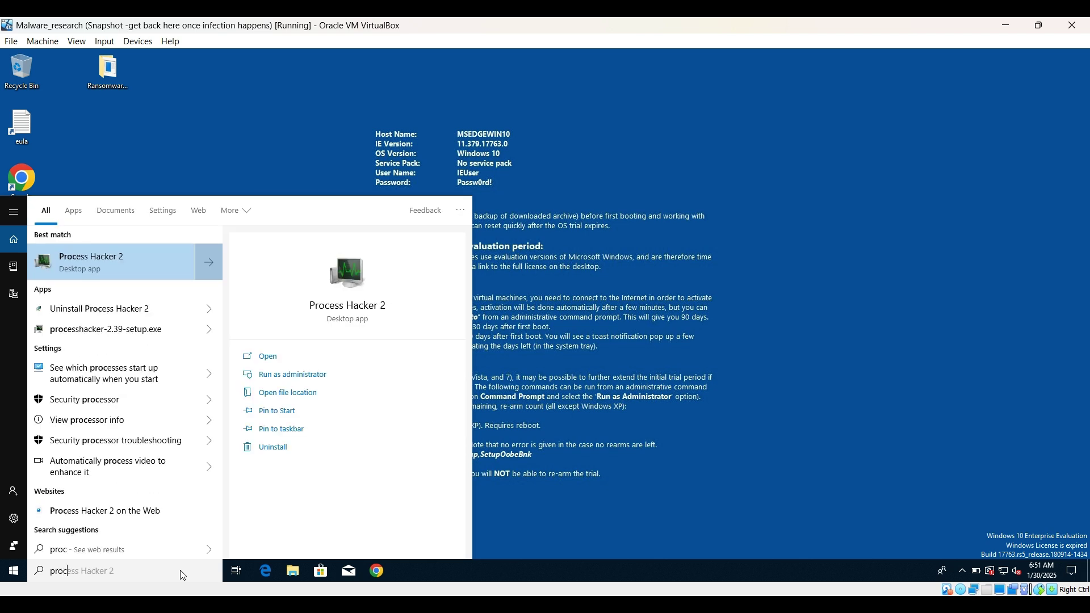
text(esshacker)
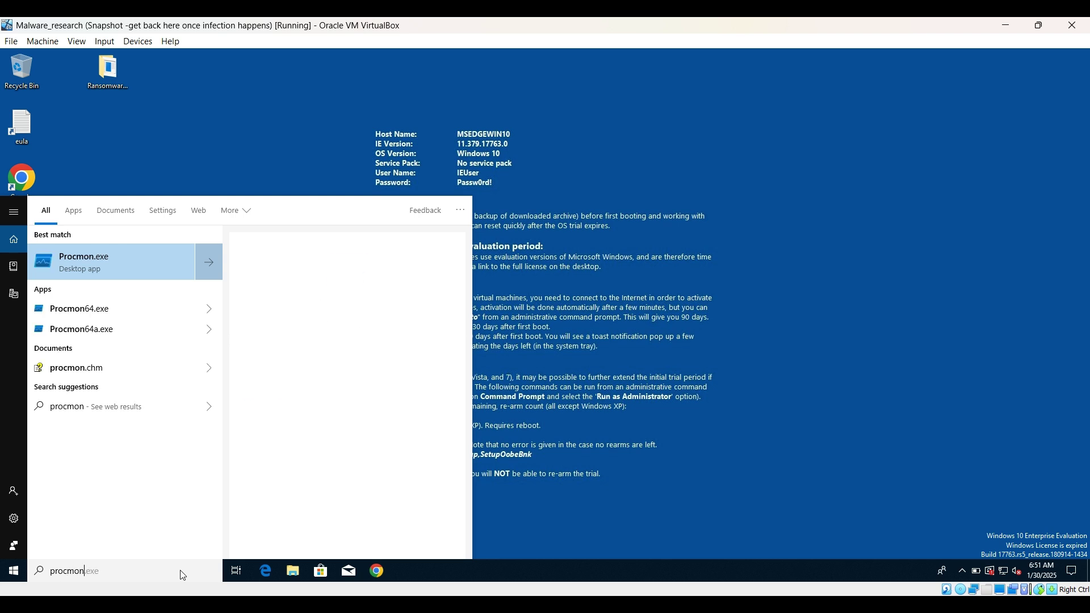
key(Escape)
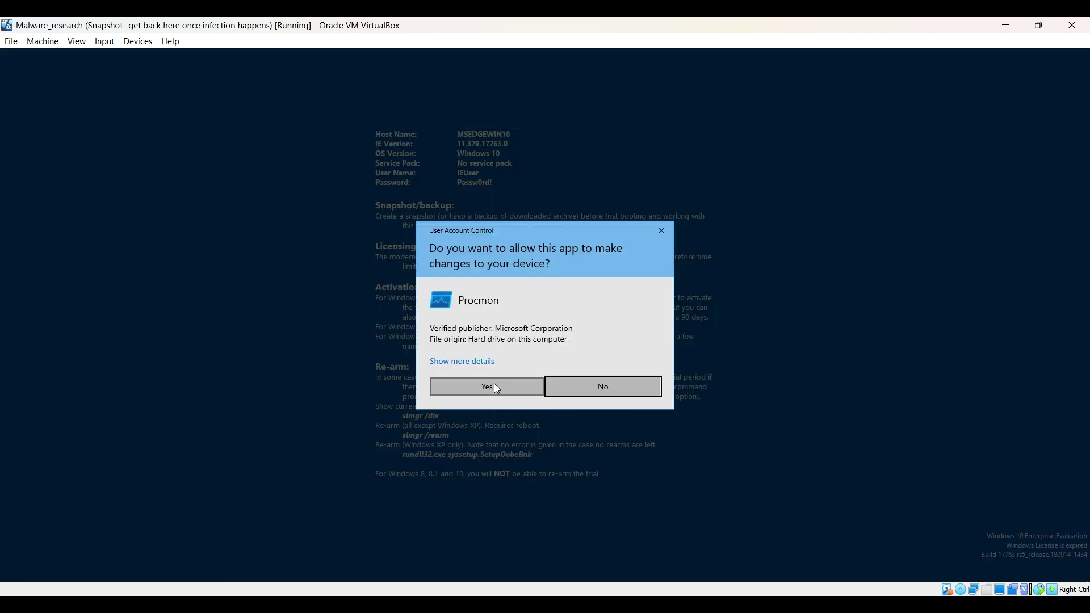
Allow Process Monitor to run as administrator and move its window up and right.
click(487, 387)
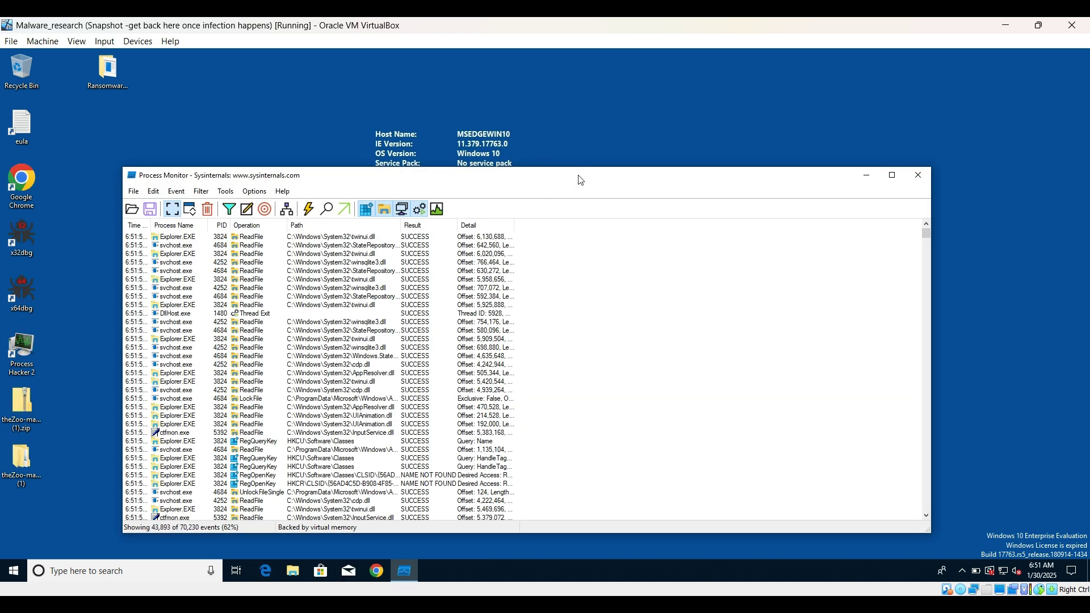
drag(580, 180, 711, 89)
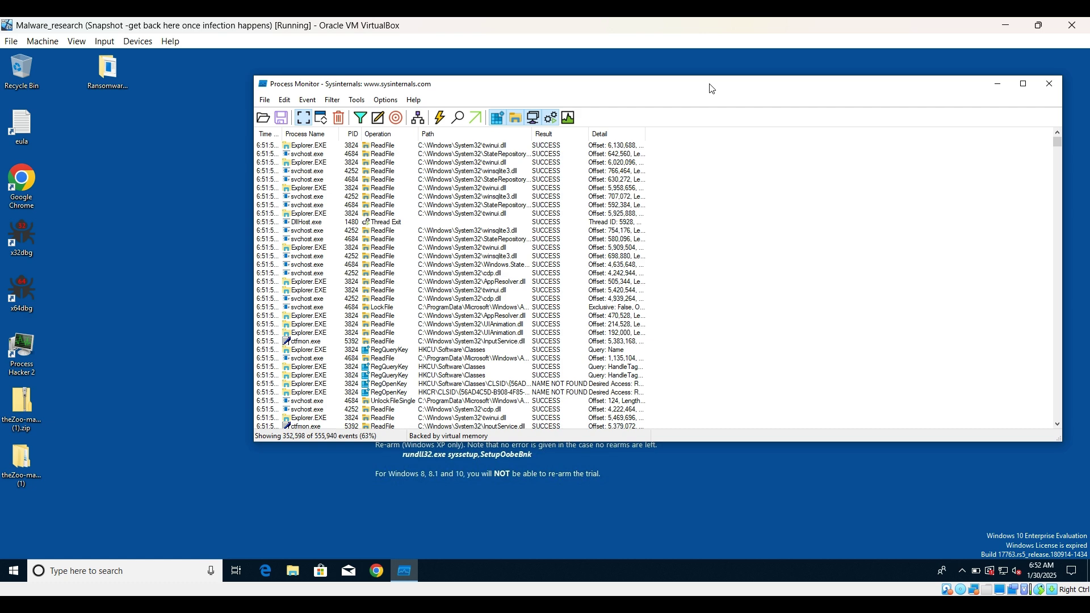
drag(712, 89, 744, 62)
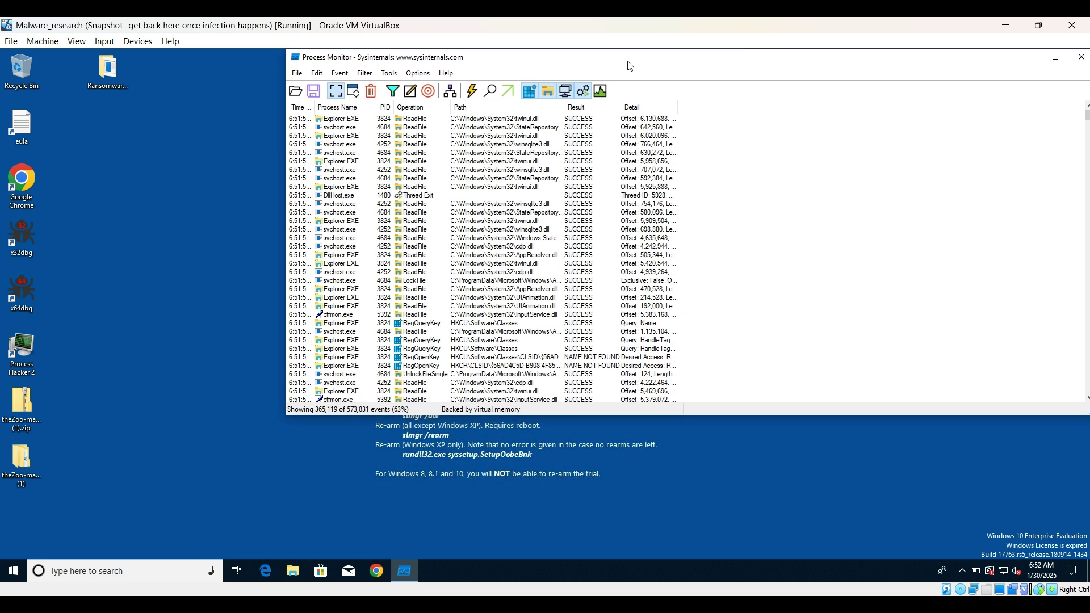
Start a Process Name filter condition, then select the Ransomware.WannaCry desktop folder.
click(393, 92)
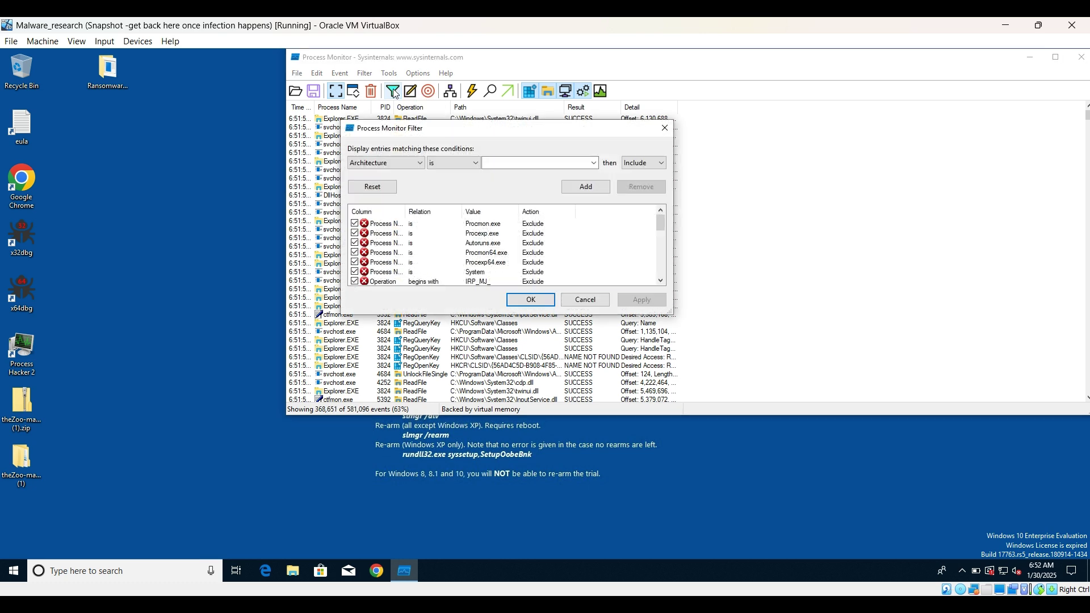
click(419, 164)
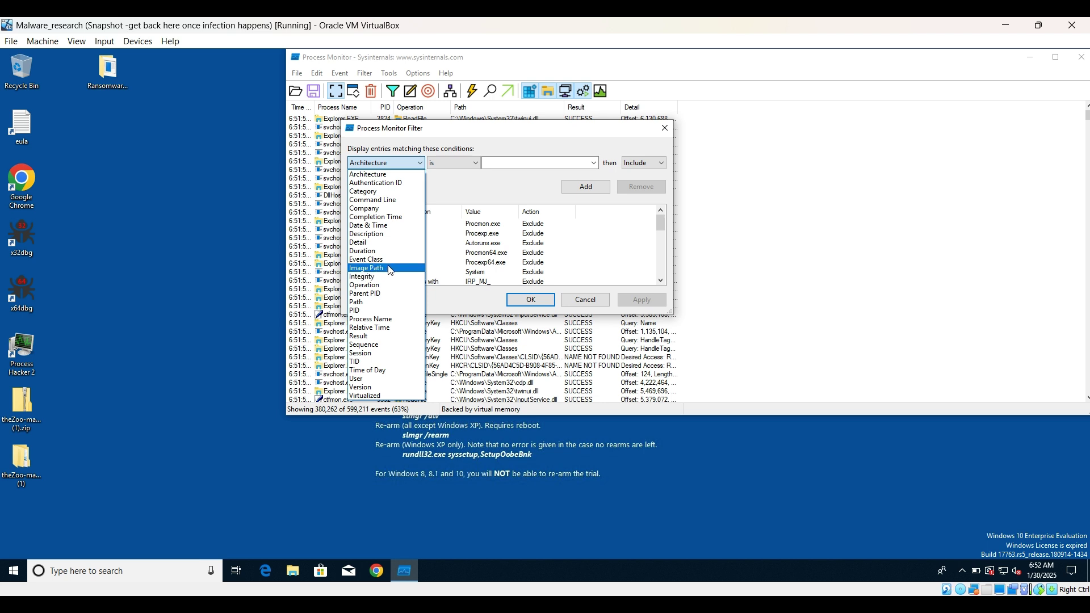
click(374, 322)
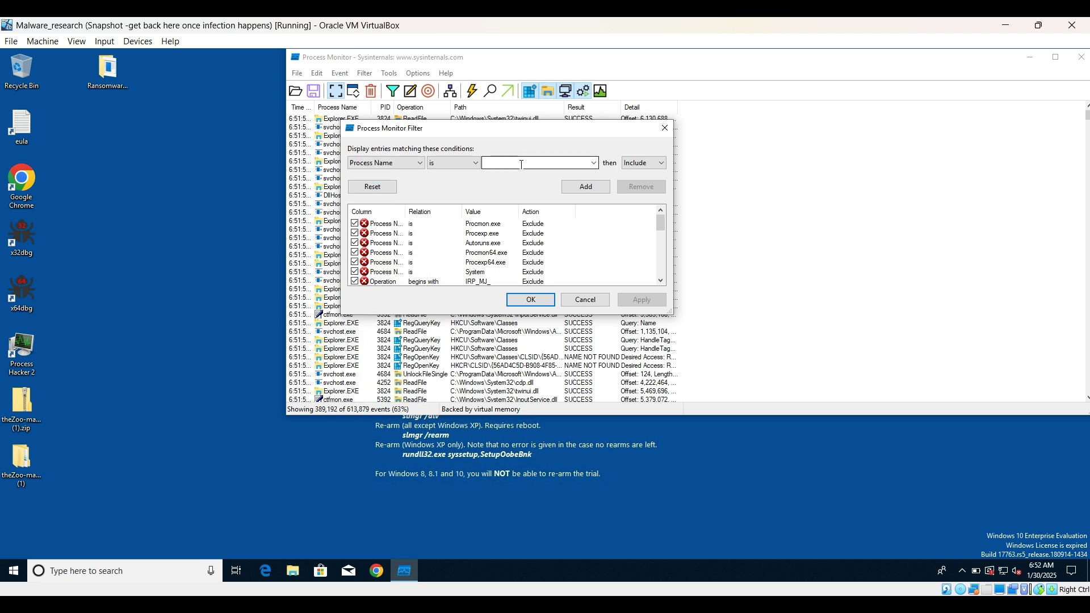
click(109, 80)
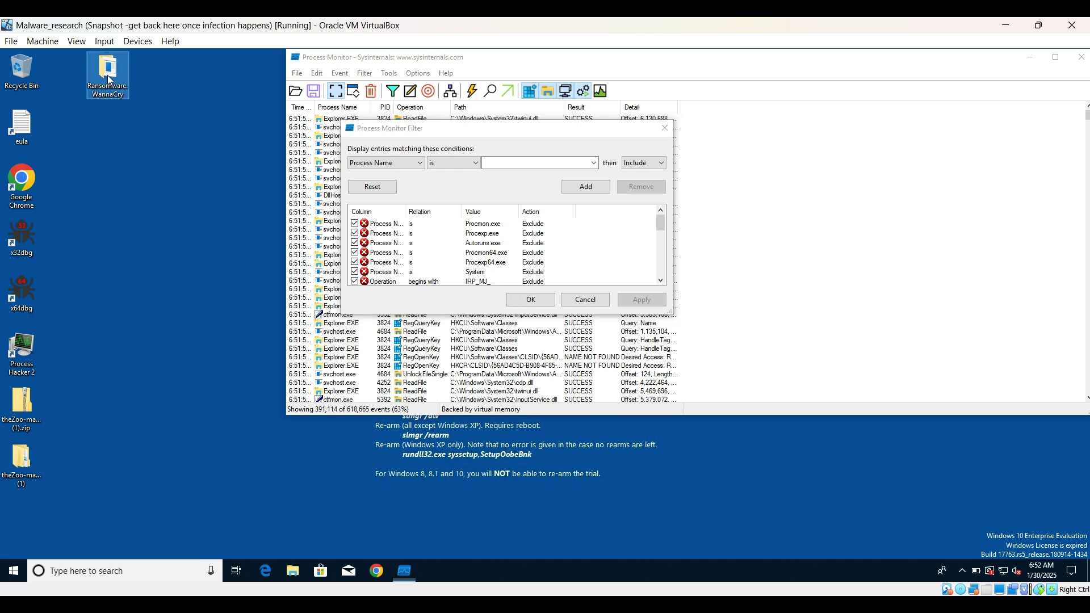
Open the Ransomware.WannaCry folder, widen its Name column, and select the WannaCry executable.
double_click(110, 80)
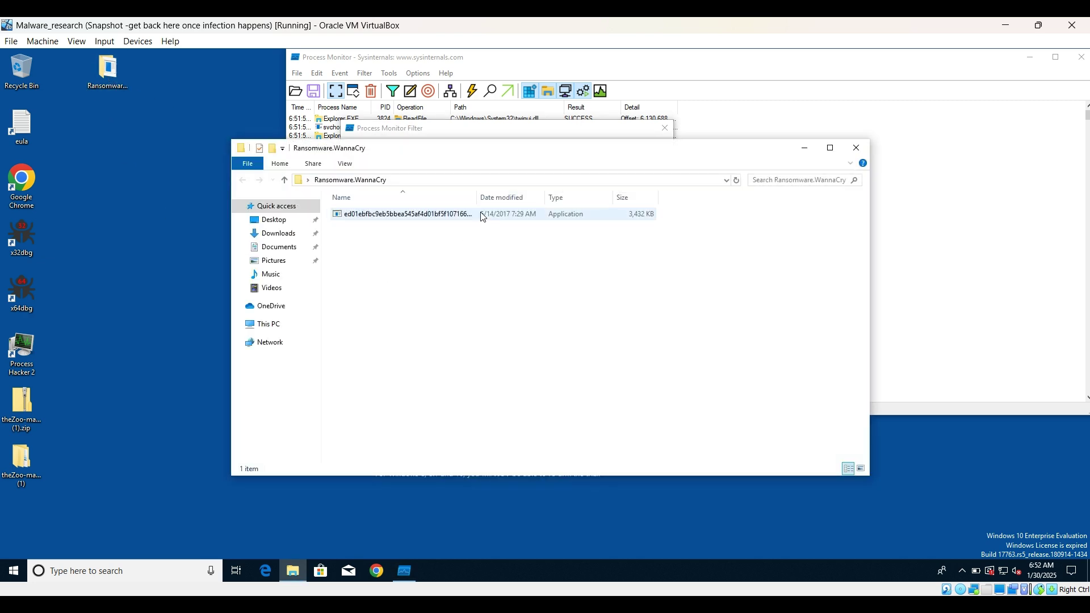
drag(476, 197, 645, 198)
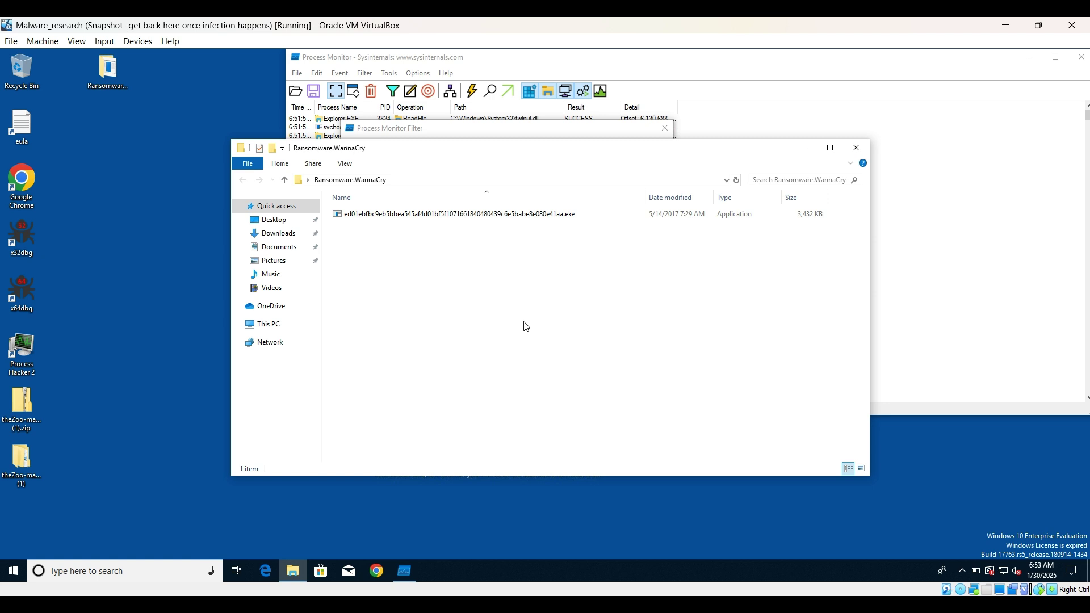
click(414, 219)
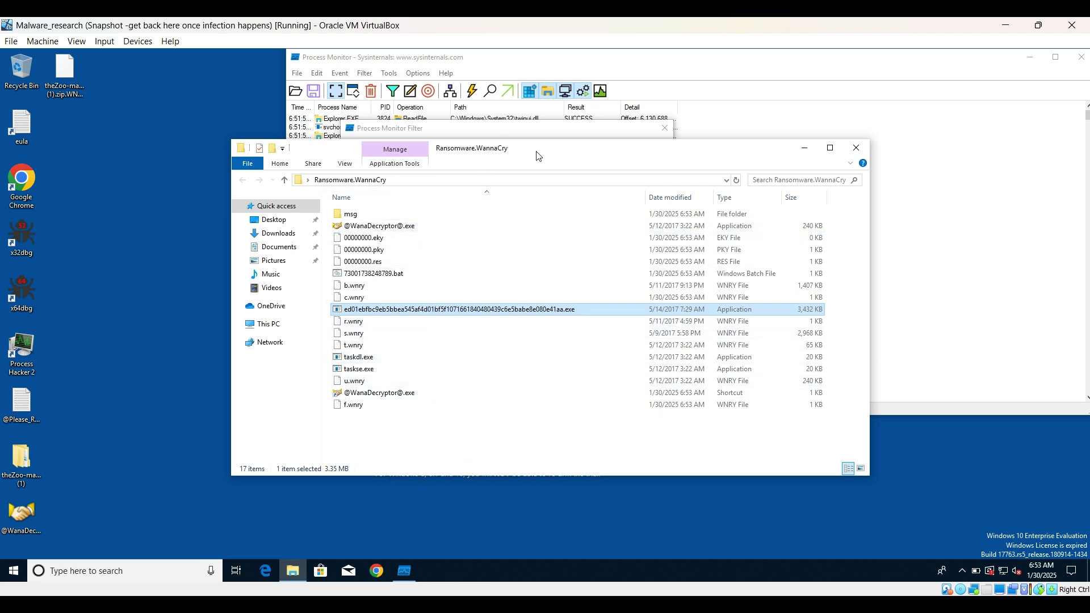
Browse the filter's process name list, then close the filter dialog without adding a rule.
drag(539, 156, 556, 270)
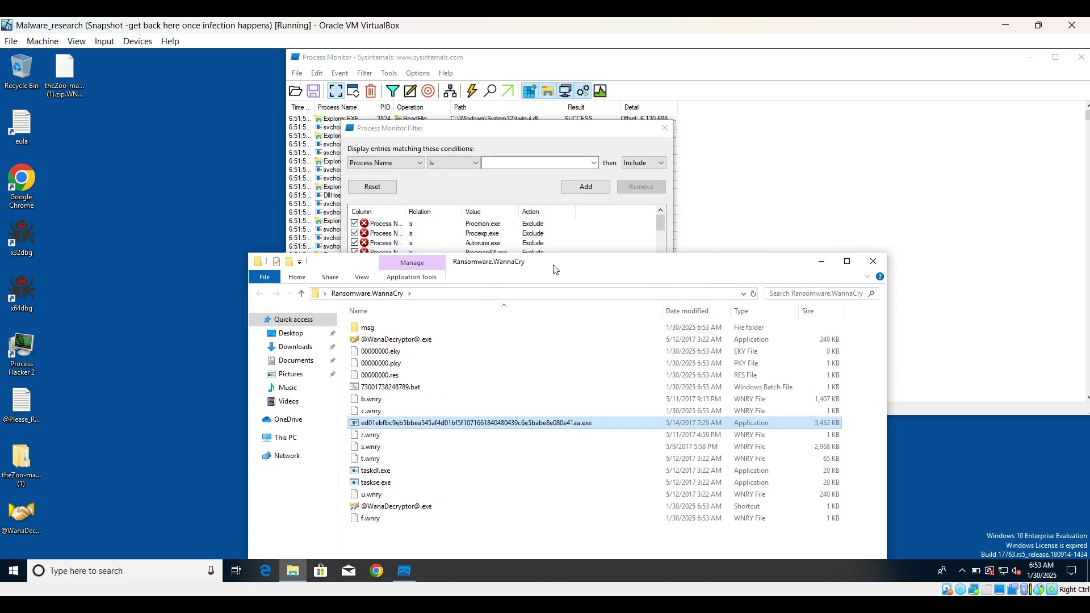
click(594, 164)
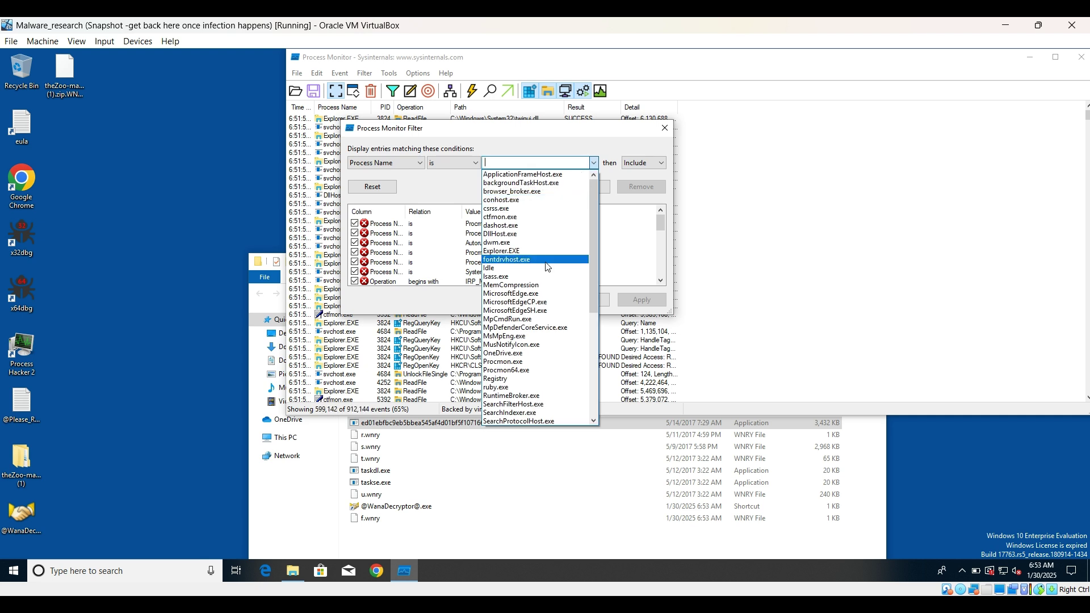
scroll(550, 267, down, 5)
scroll(550, 276, down, 3)
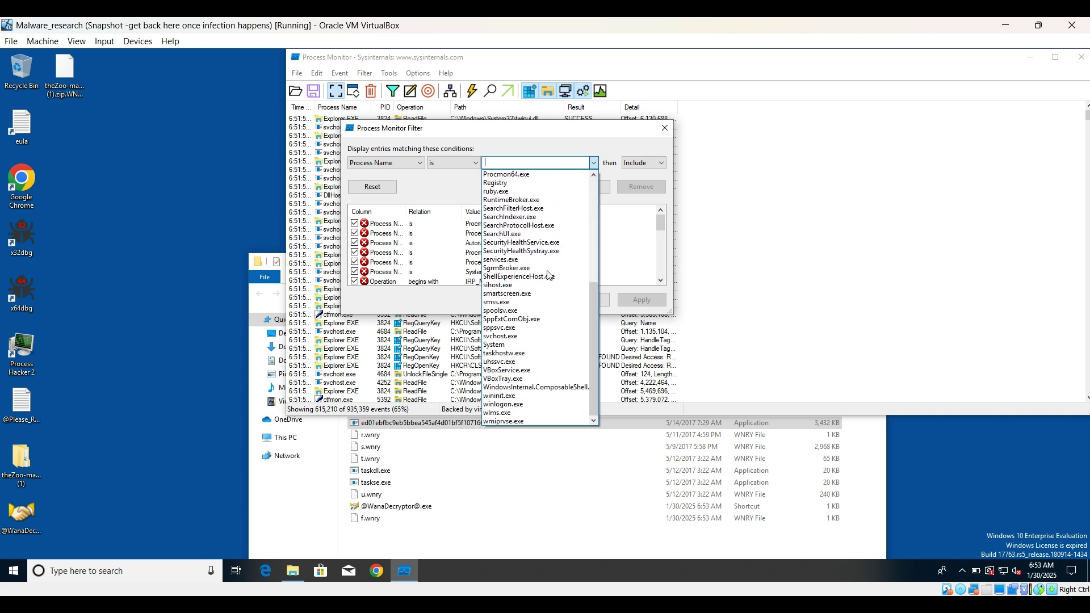
scroll(548, 392, up, 8)
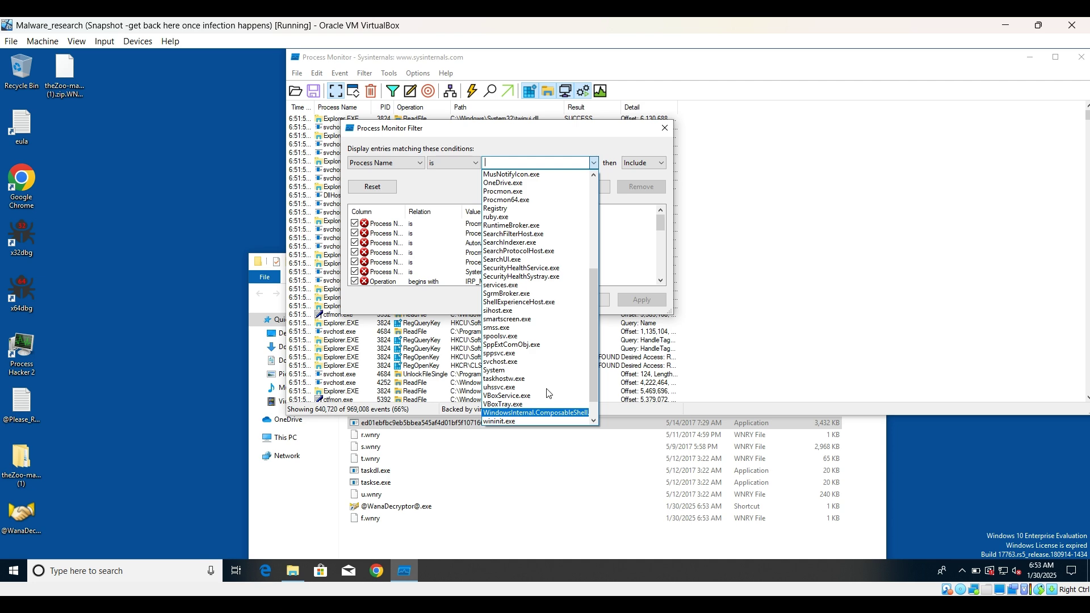
click(673, 140)
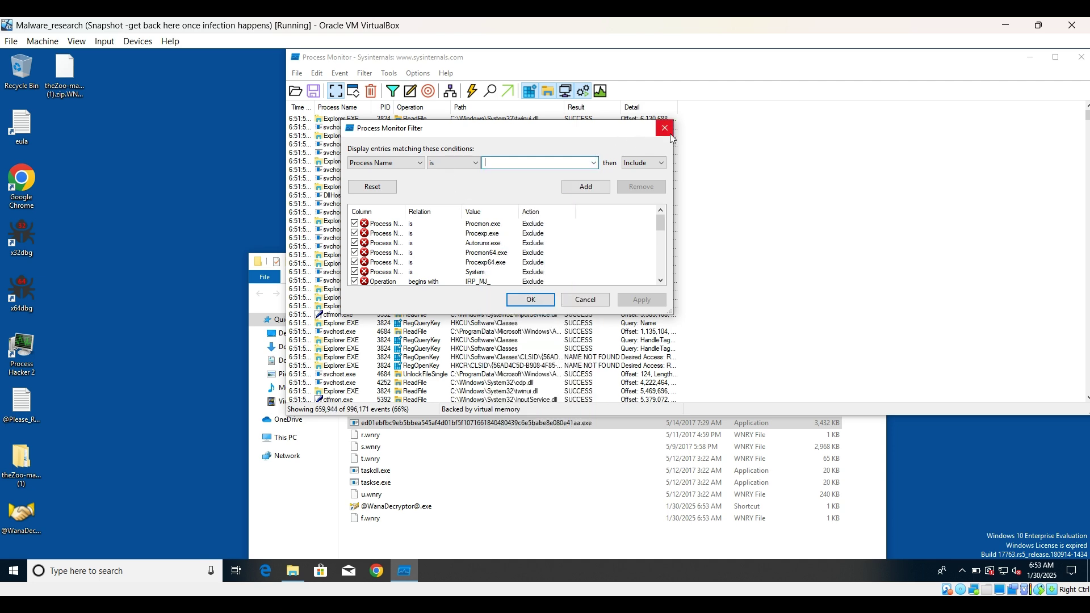
click(666, 129)
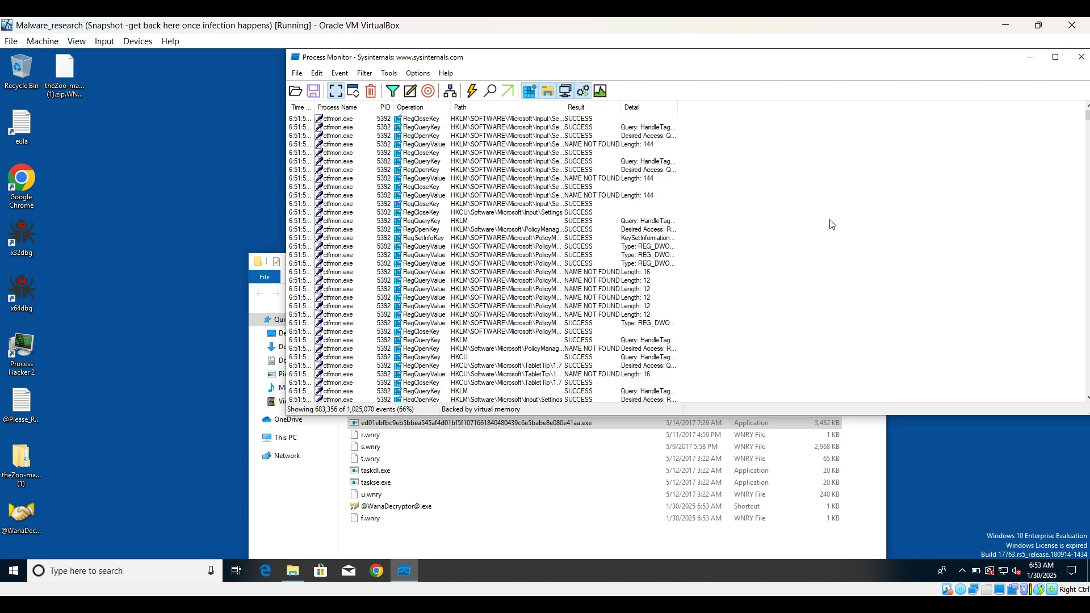
Add and apply an include rule: Process Name is the sample's ed01ebfbc9eb…exe.
click(391, 92)
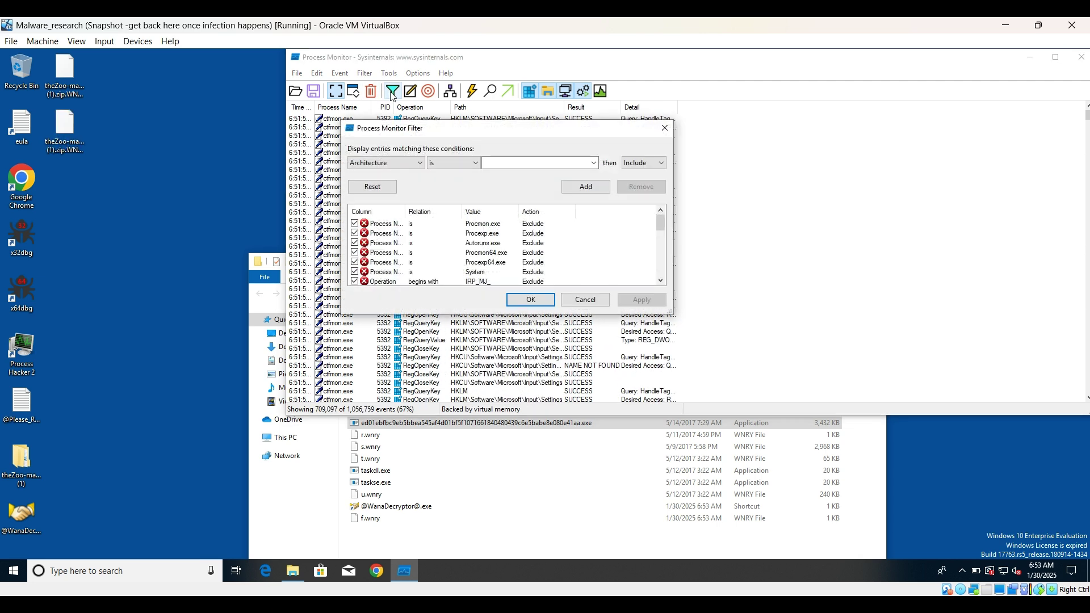
click(420, 164)
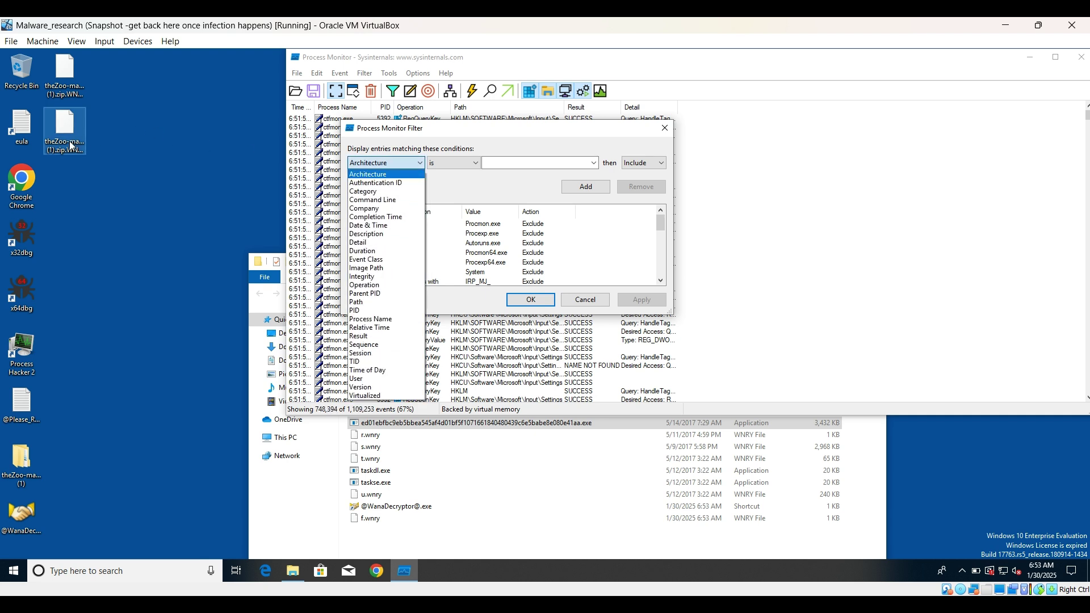
click(82, 165)
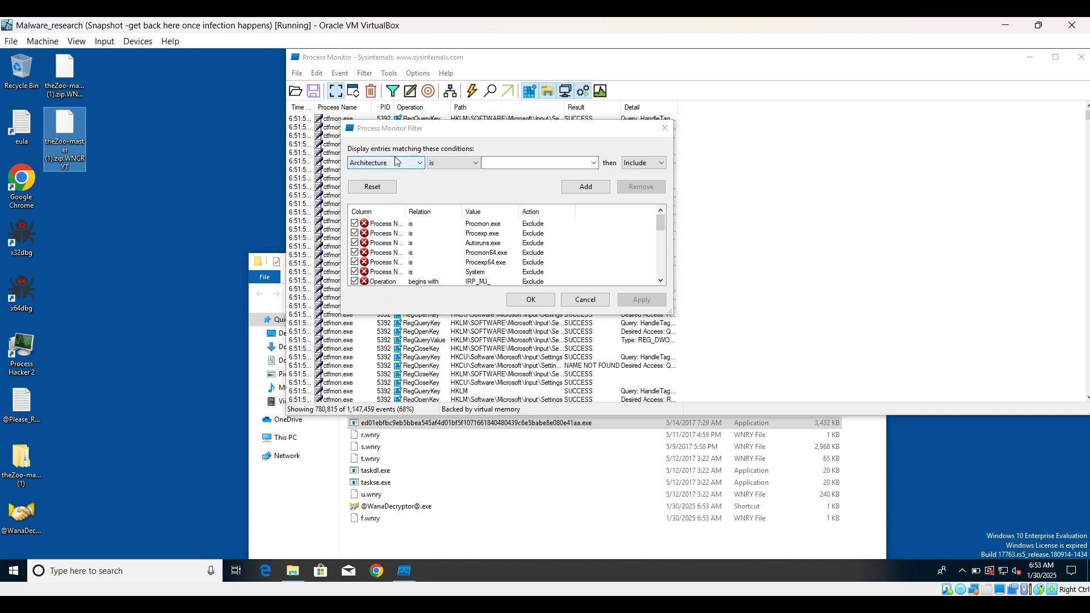
click(410, 165)
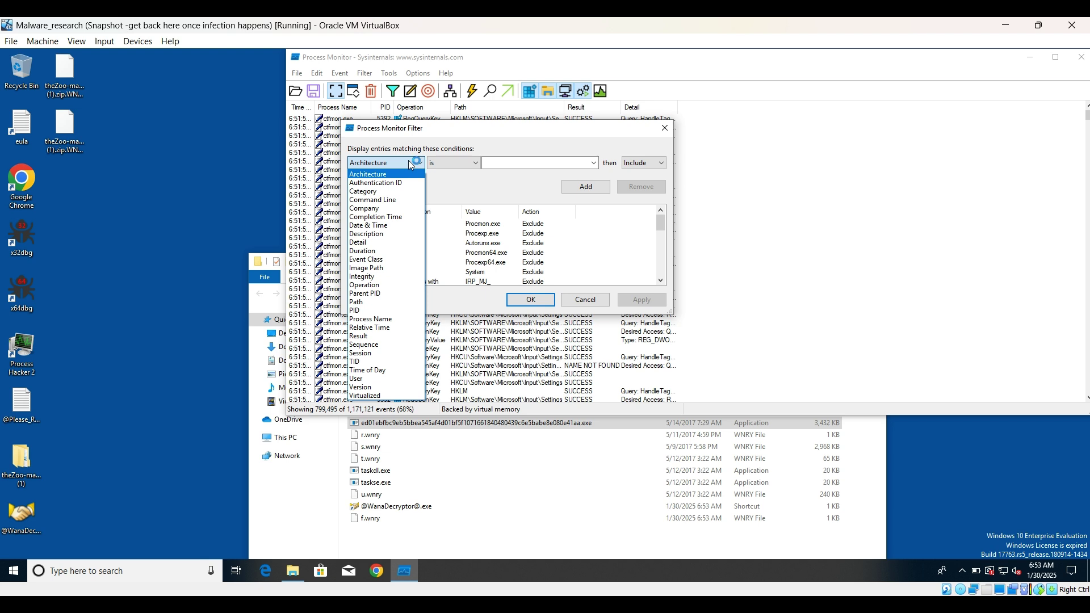
click(380, 320)
click(594, 164)
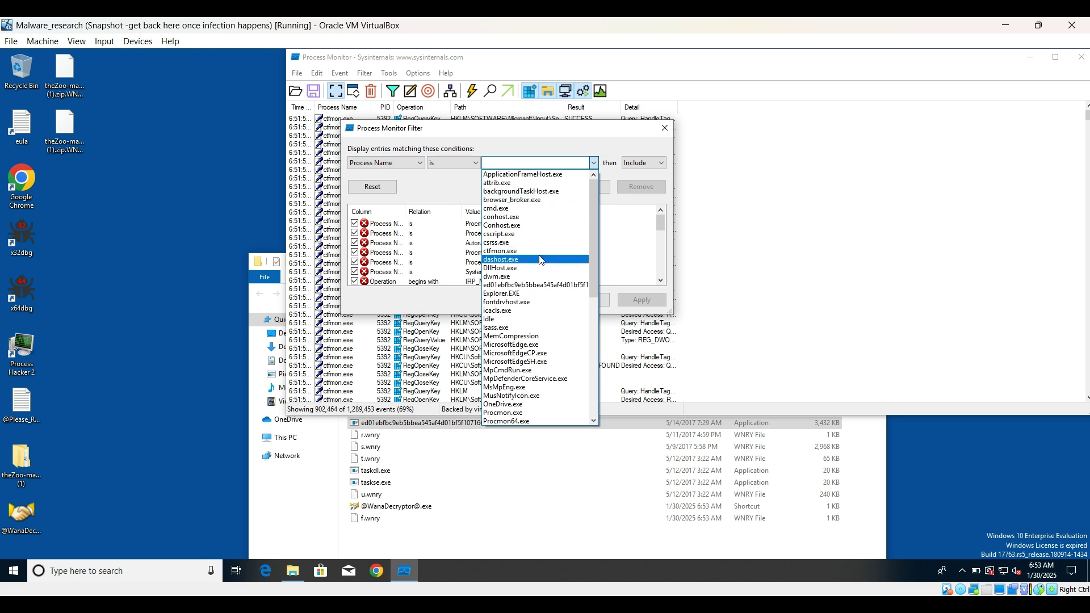
click(527, 286)
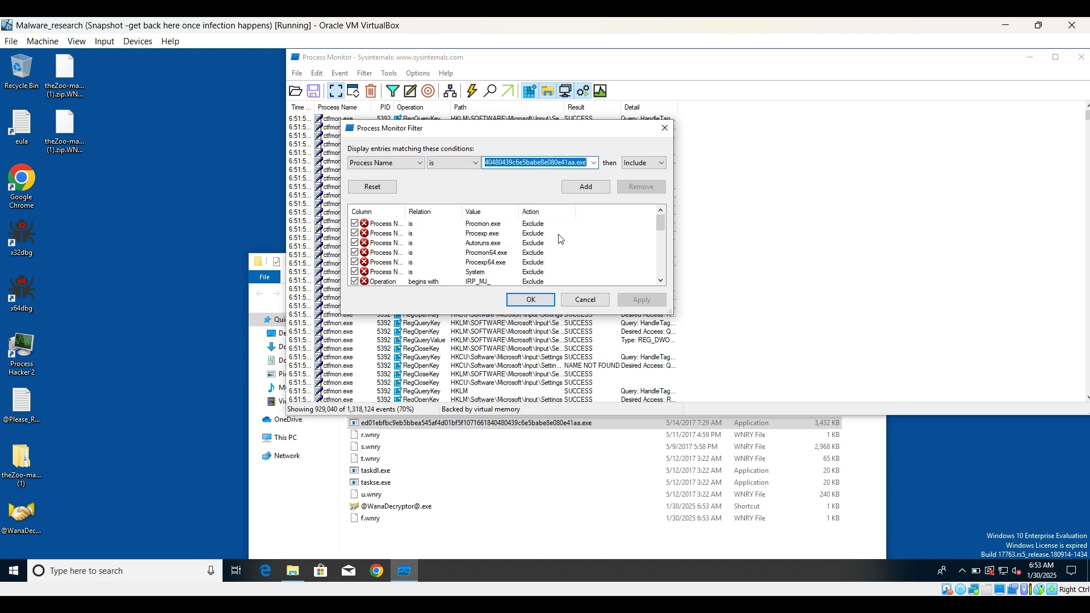
click(591, 187)
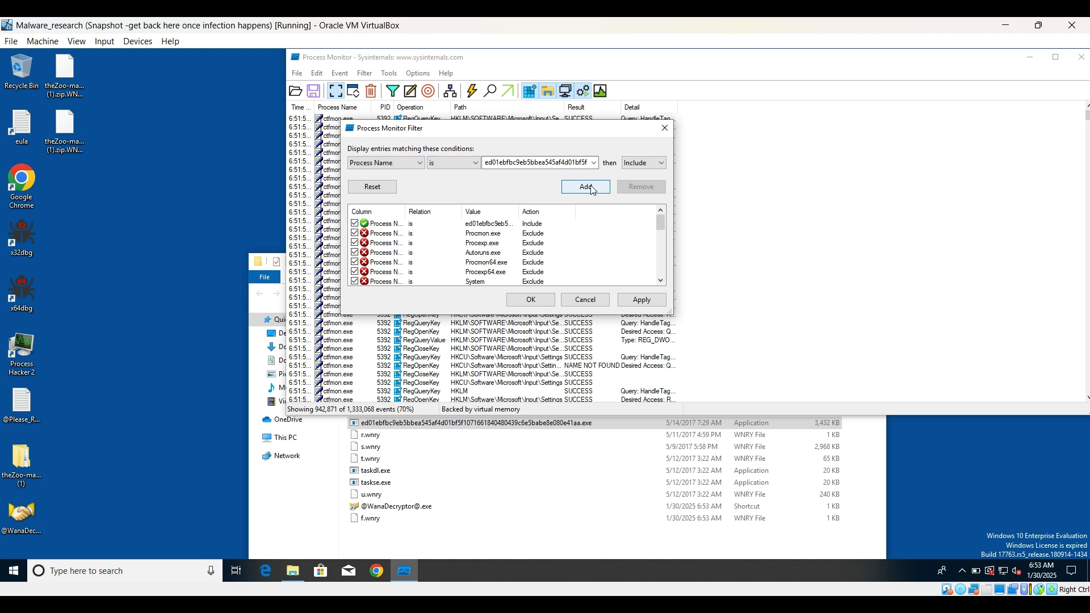
click(653, 300)
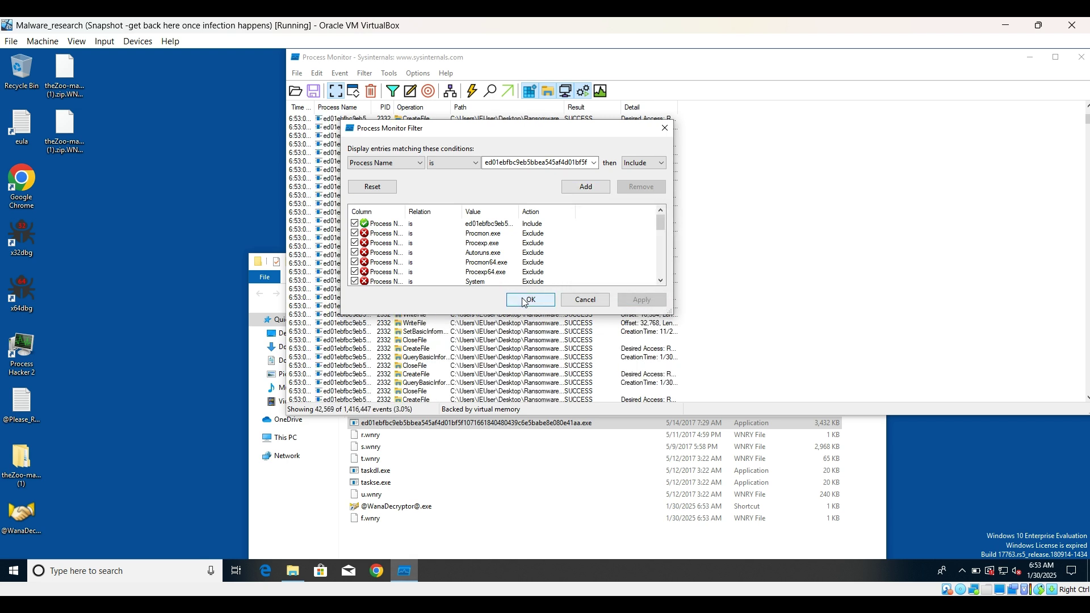
Close the filter, widen the Path column, and scroll through the sample's msg .wnry file events.
click(529, 300)
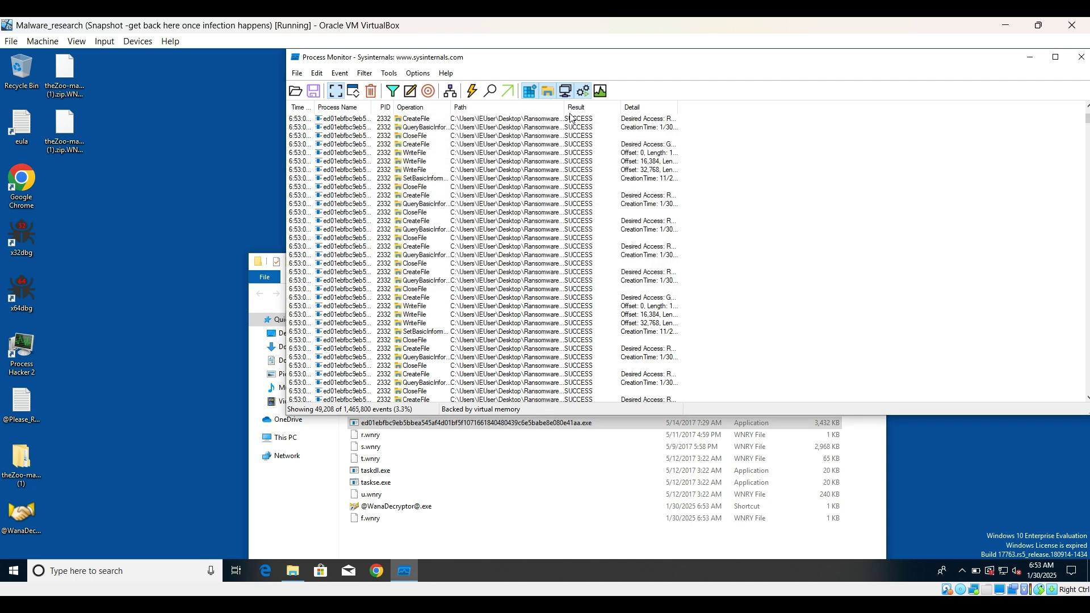
drag(698, 102, 787, 106)
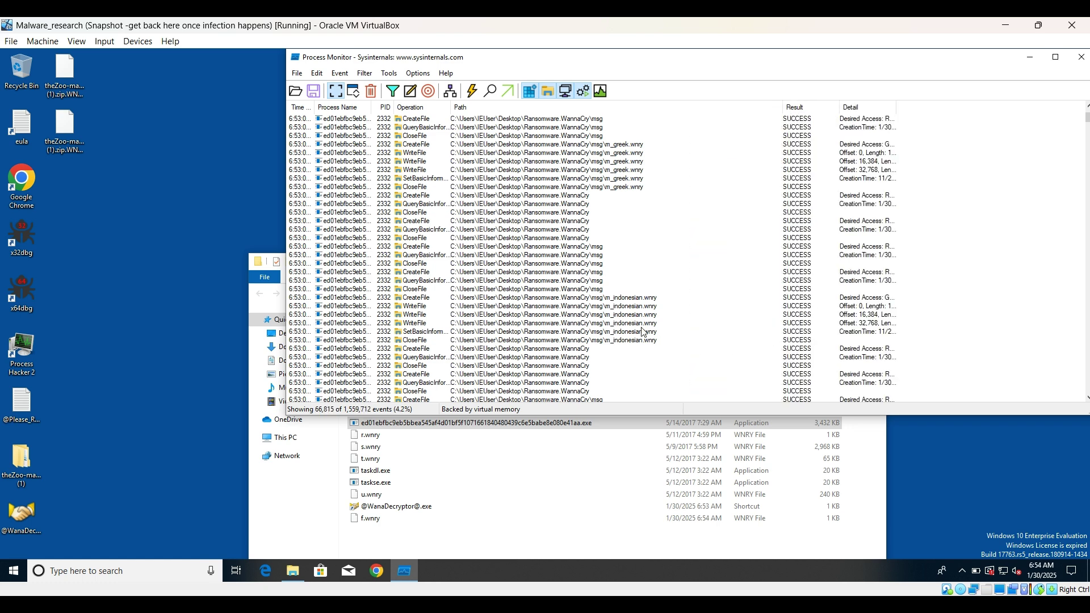
click(621, 341)
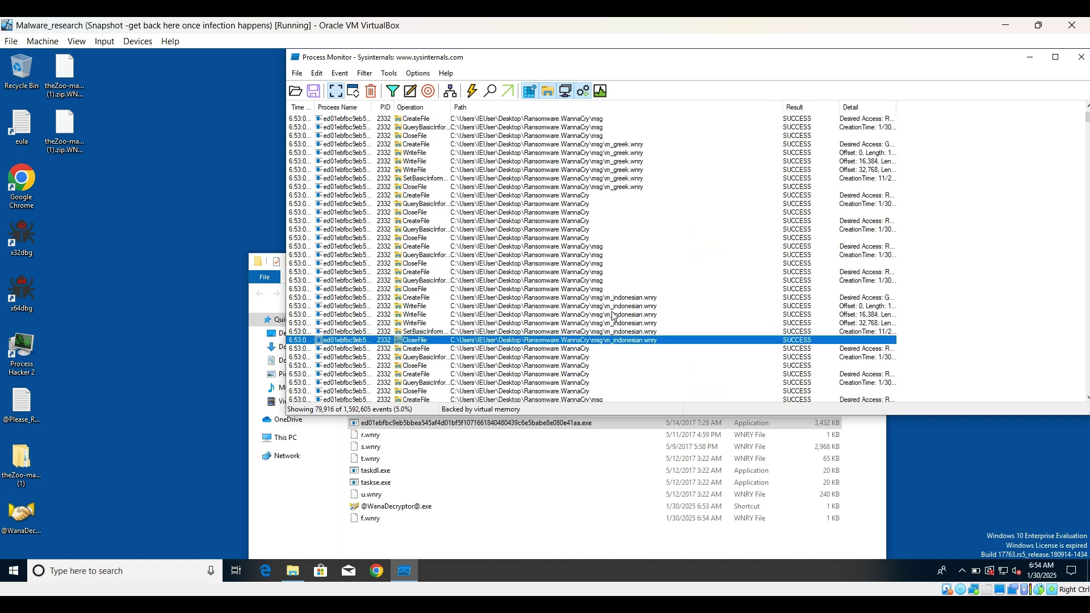
scroll(616, 322, down, 1)
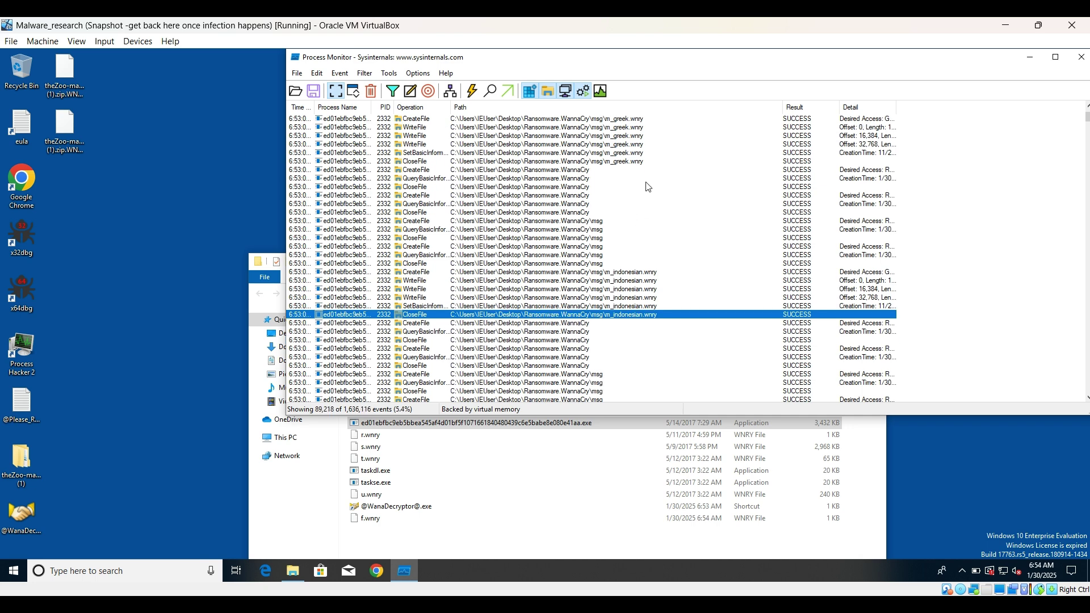
scroll(572, 340, down, 6)
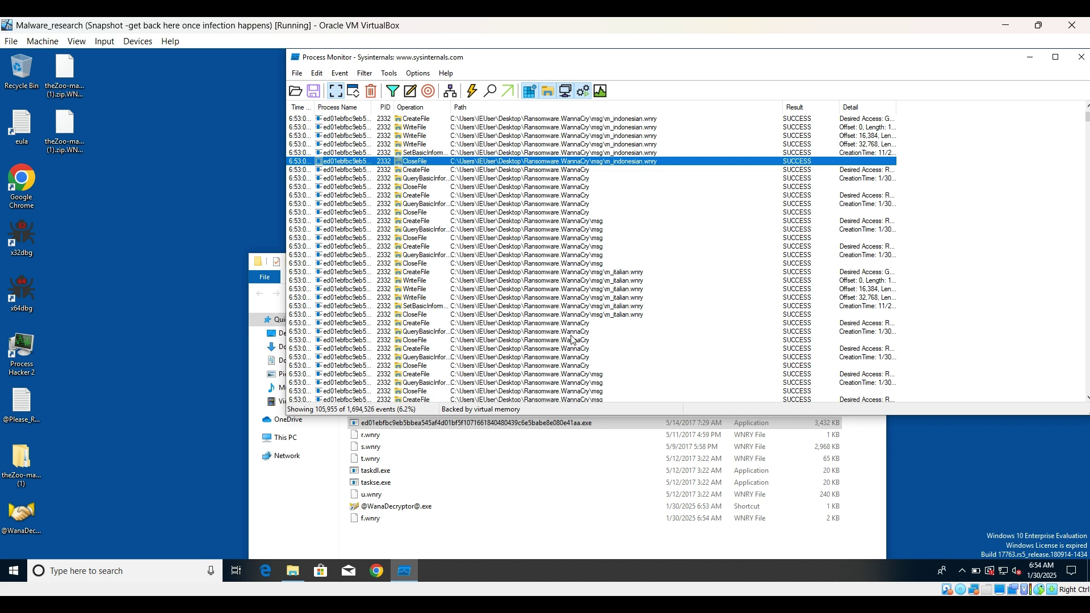
scroll(572, 340, down, 6)
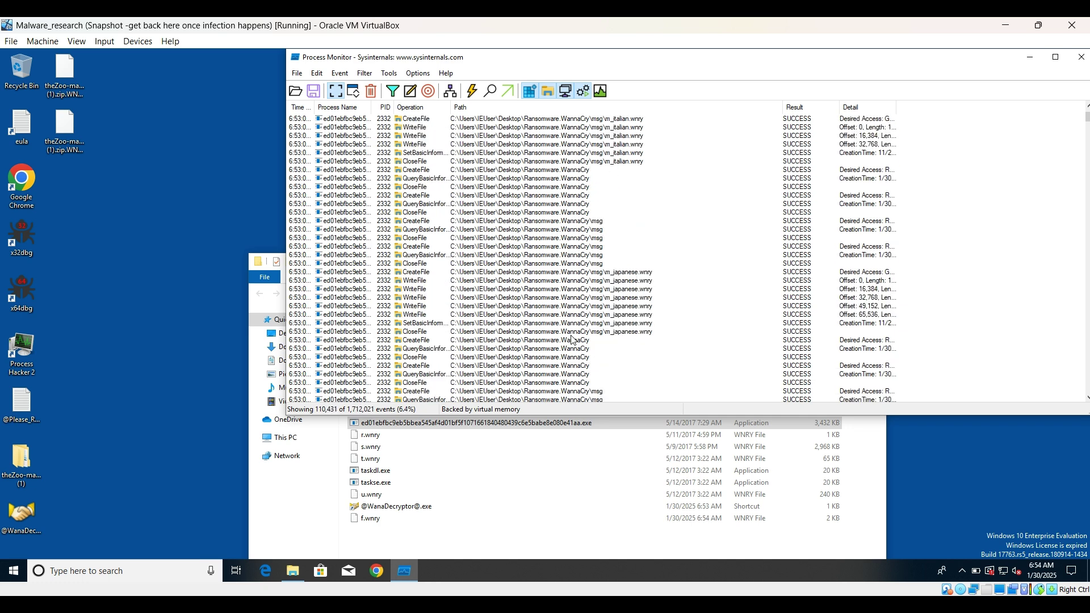
scroll(571, 339, down, 20)
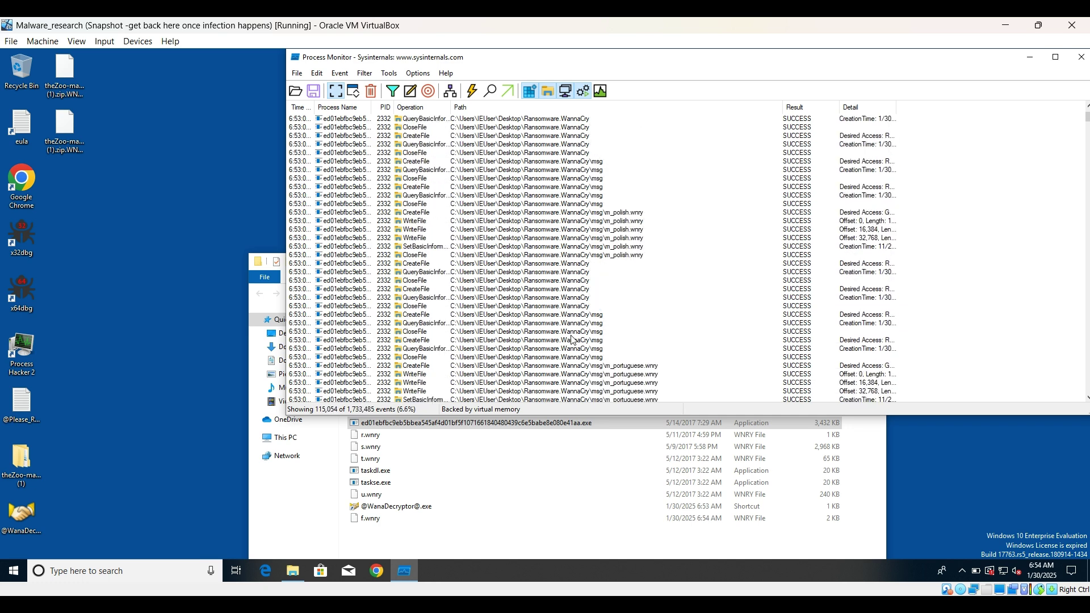
scroll(1044, 166, down, 20)
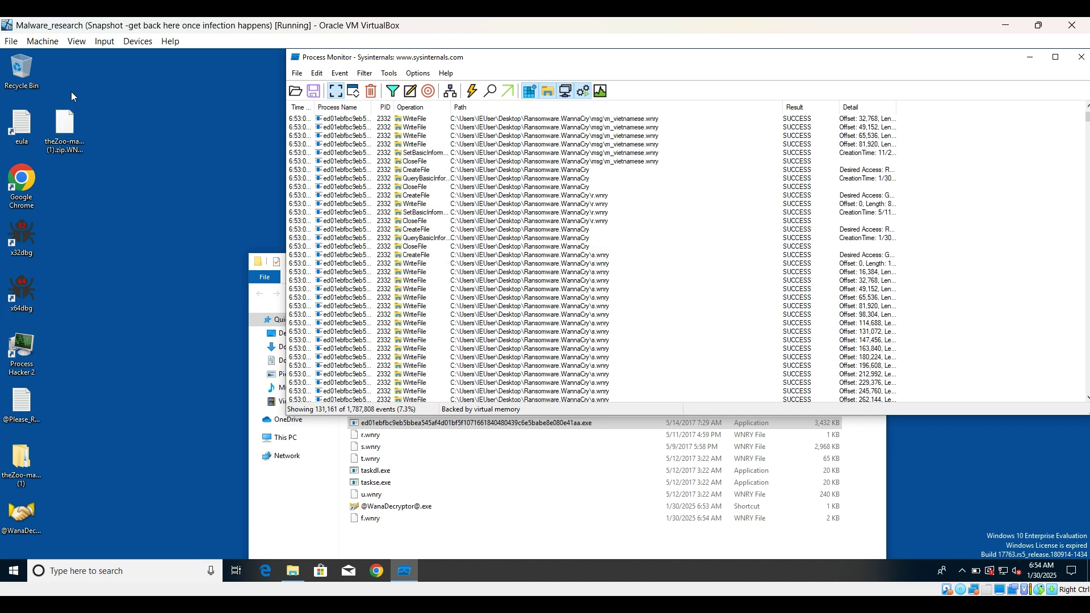
Browse the msg folder's 28 language .wnry files in Ransomware.WannaCry, then close the window.
click(318, 529)
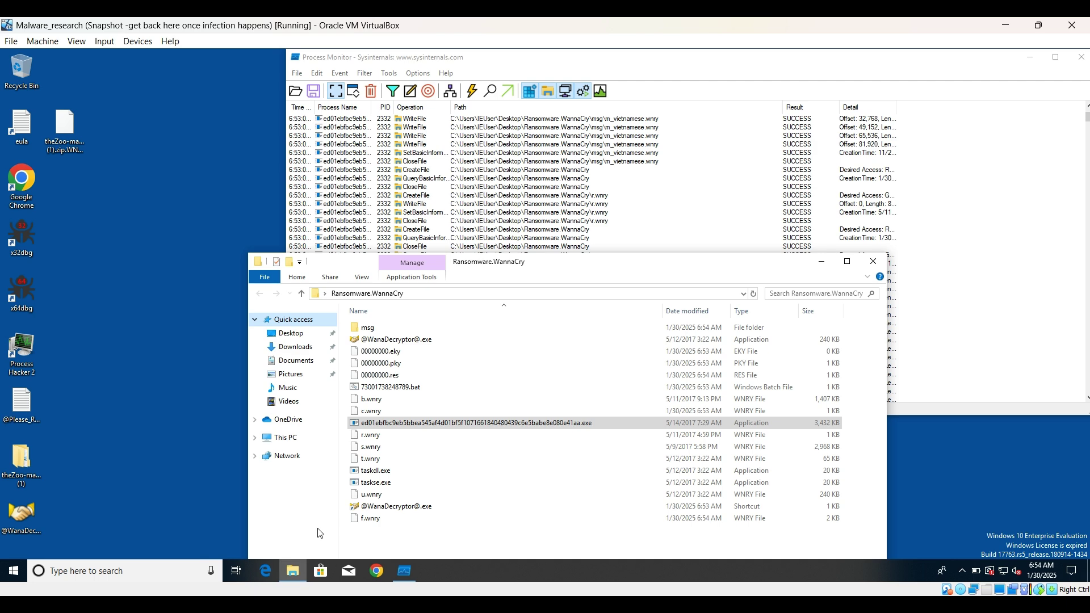
drag(555, 273, 442, 180)
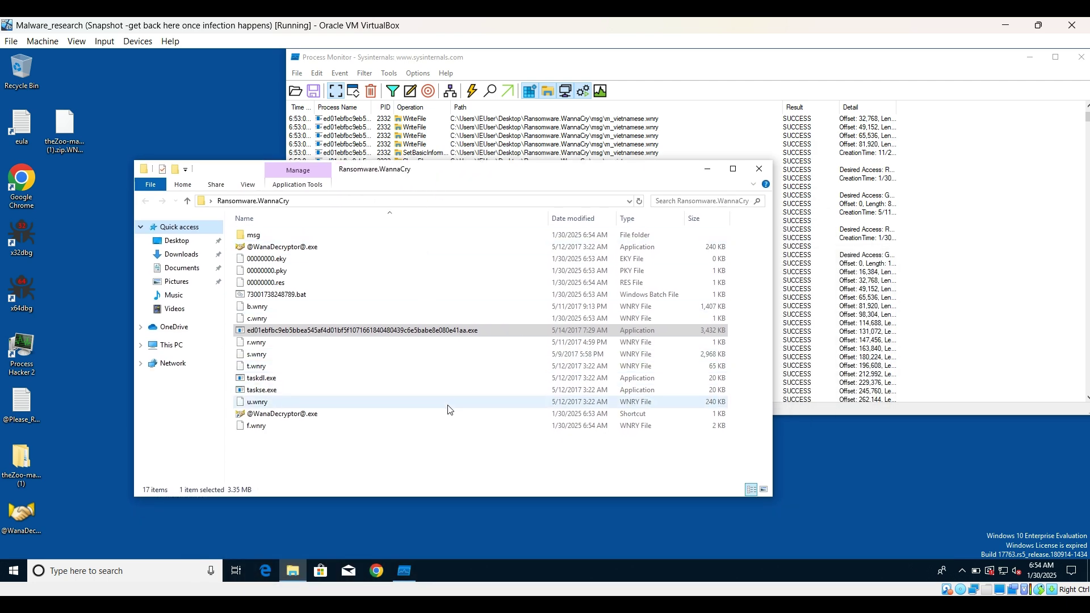
click(255, 343)
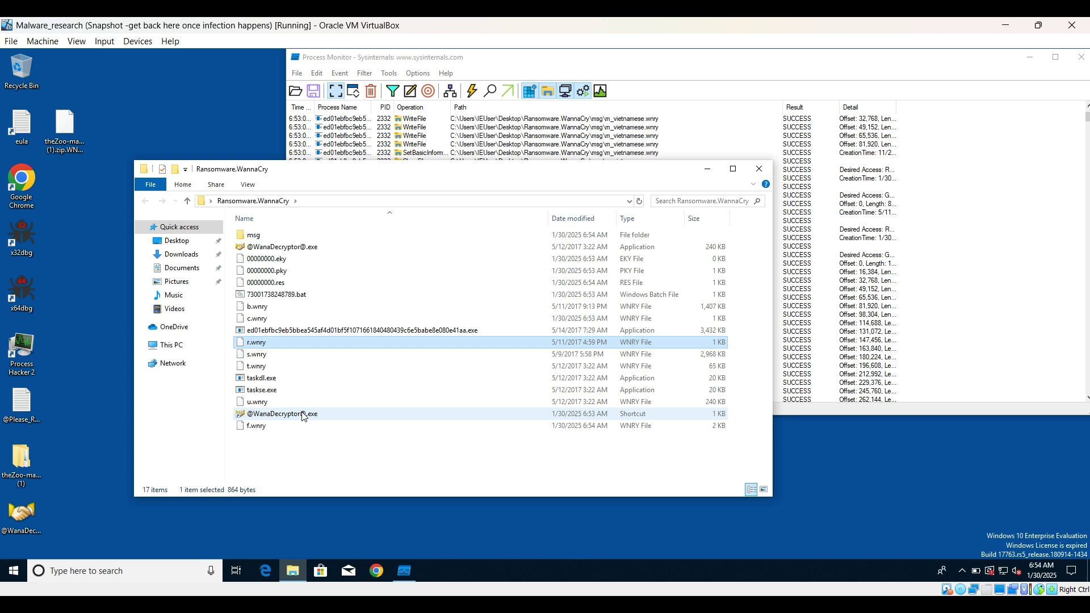
double_click(240, 234)
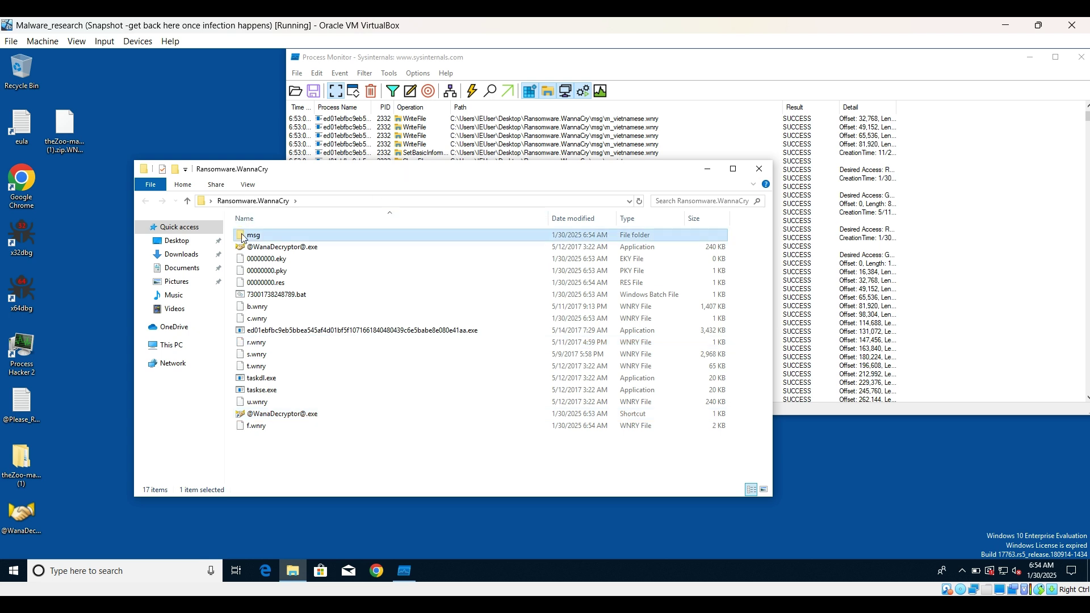
click(187, 202)
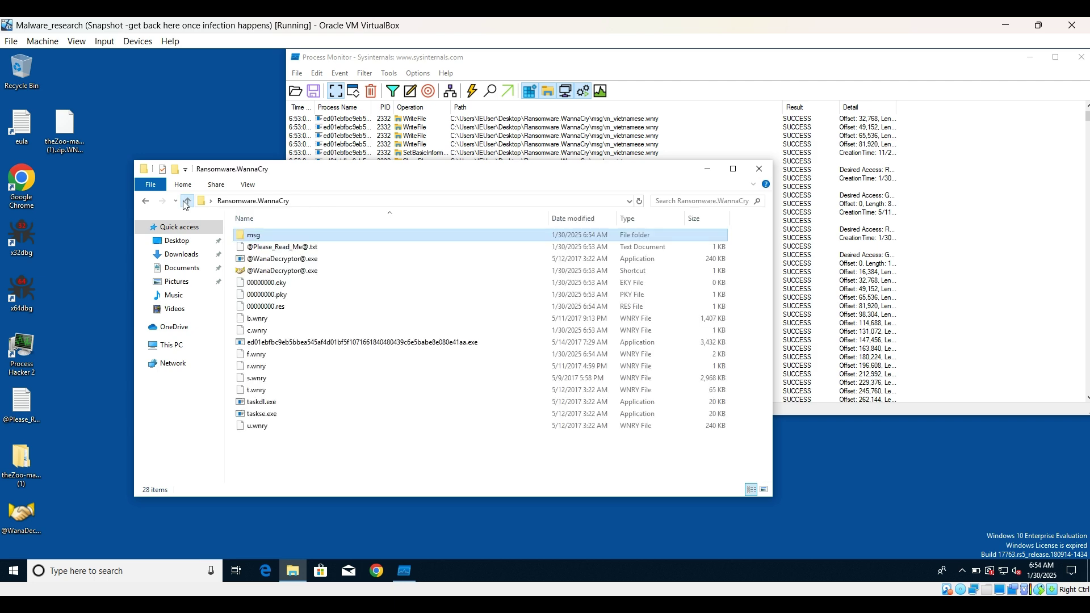
double_click(242, 238)
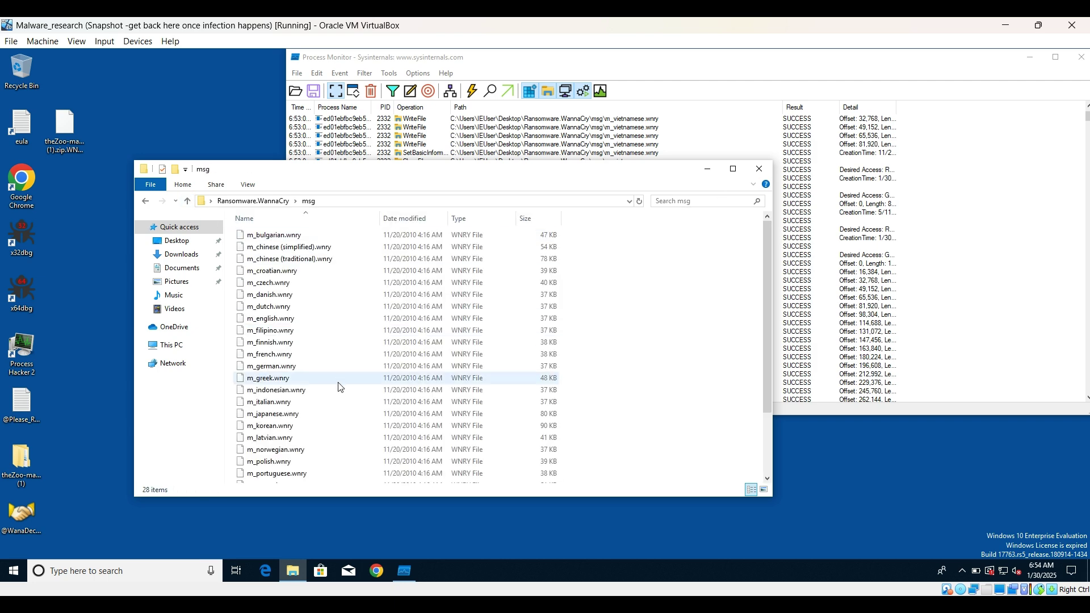
scroll(339, 384, down, 3)
scroll(339, 387, up, 2)
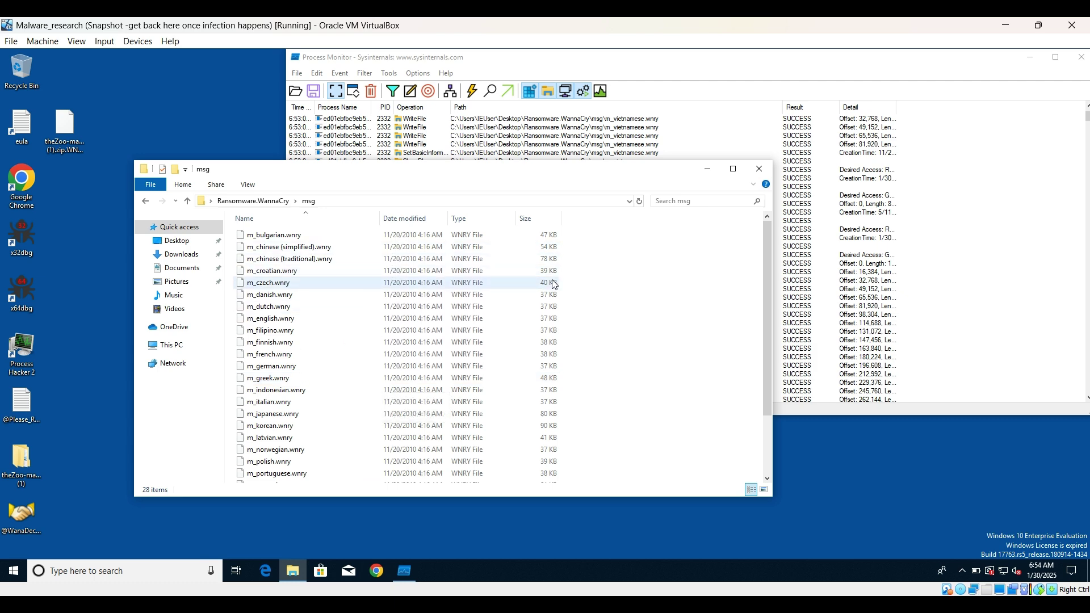
click(759, 172)
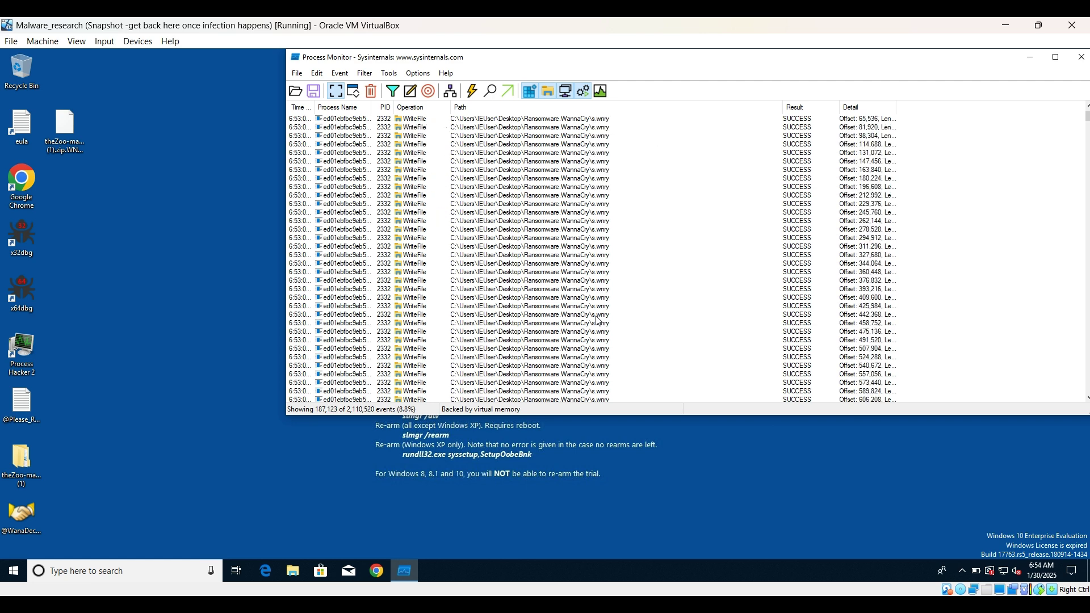
Open a new File Explorer window and scroll through Downloads, now holding .WNCRY copies.
click(298, 575)
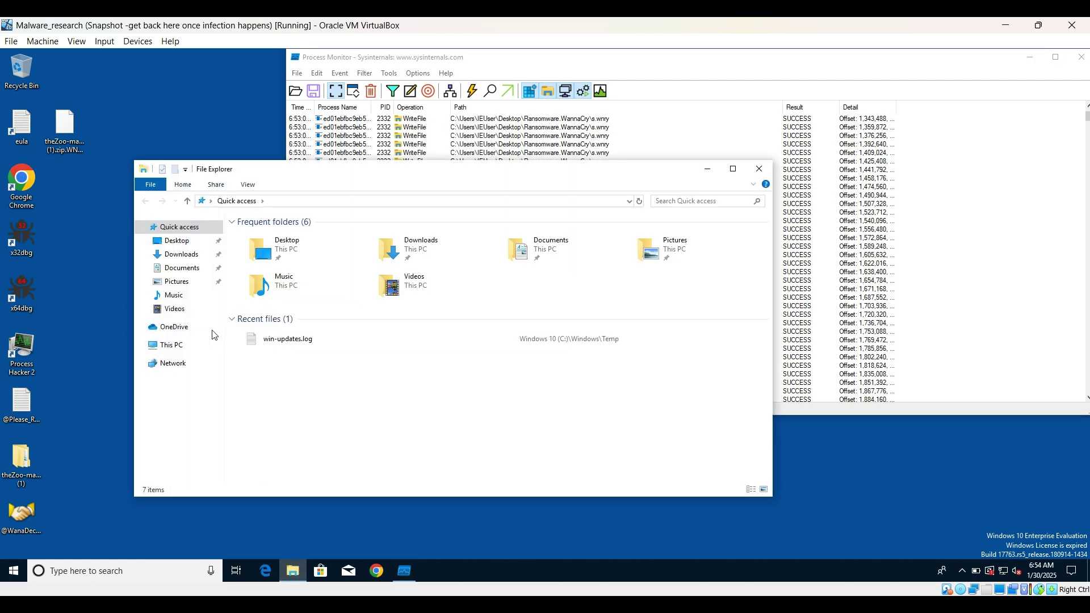
click(176, 240)
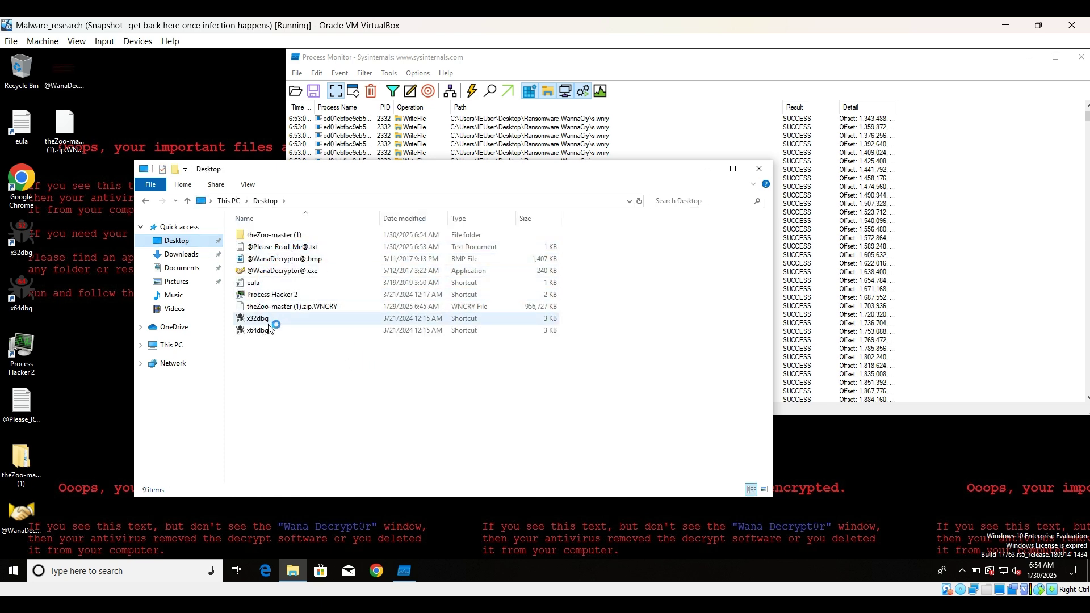
click(181, 254)
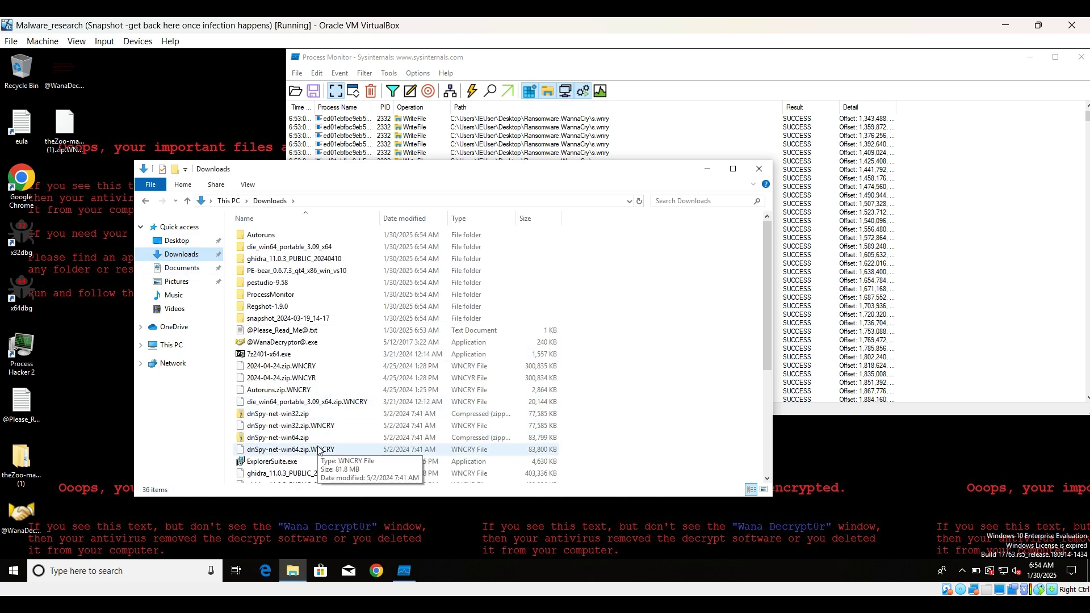
scroll(322, 452, down, 4)
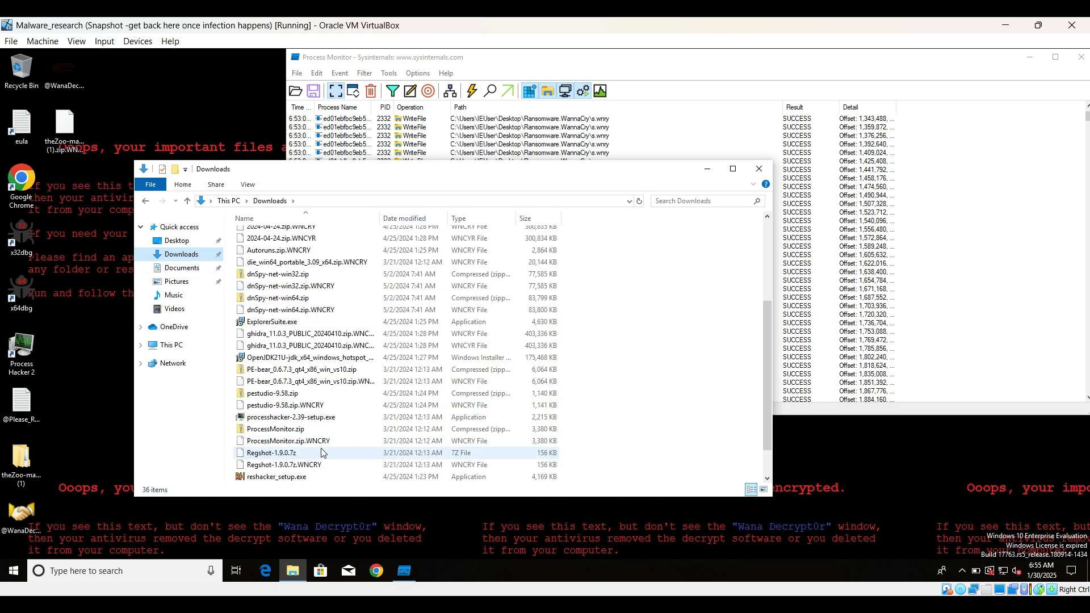
scroll(322, 453, down, 1)
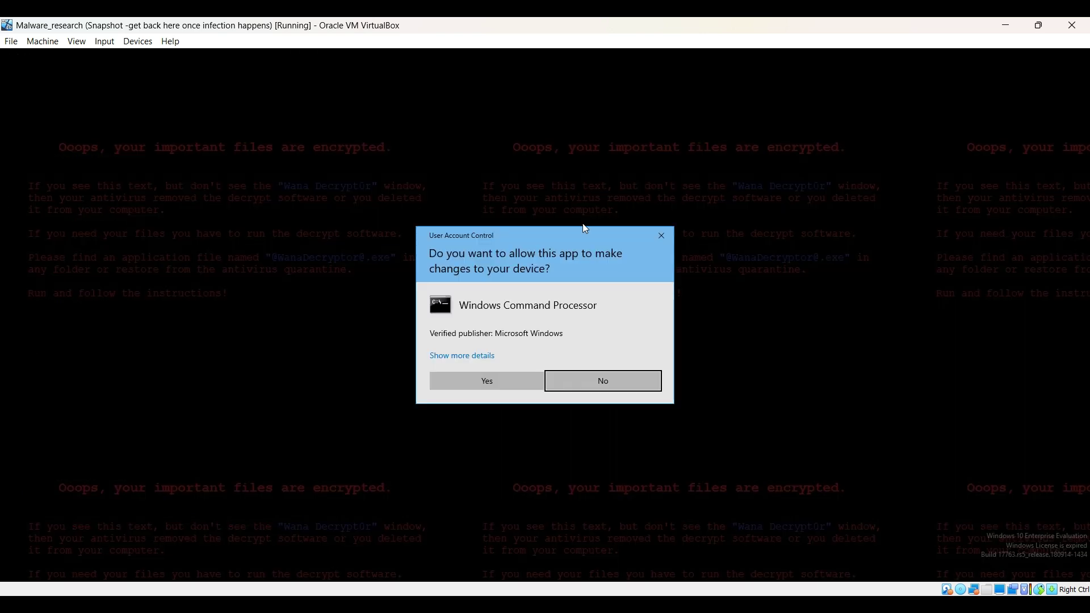
Dismiss the UAC prompt and minimize Downloads and Process Monitor to reveal the Wana Decrypt0r 2.0 window.
click(662, 238)
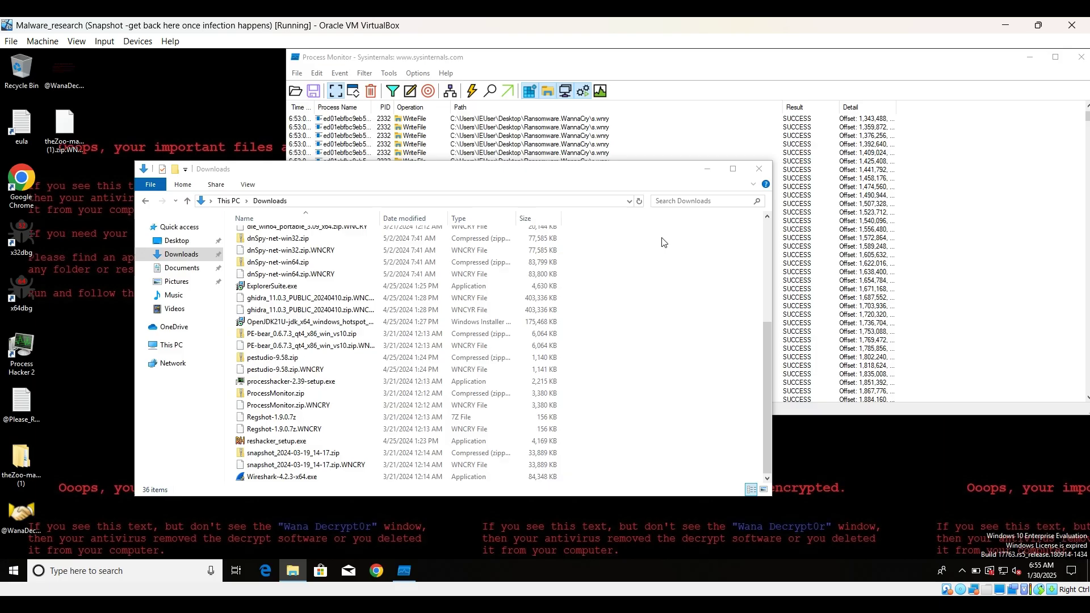
click(708, 169)
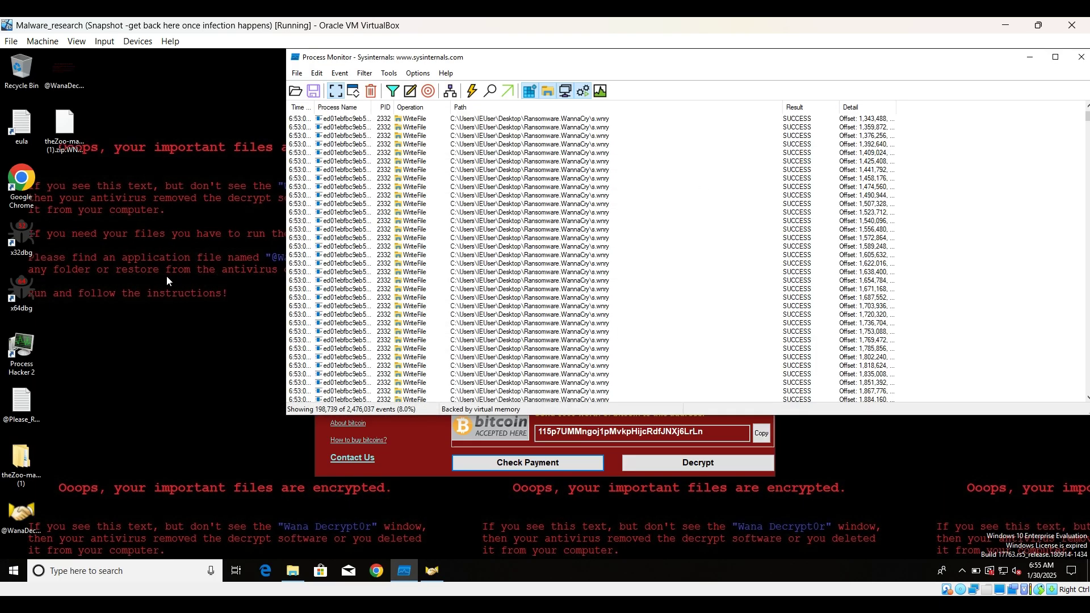
click(1030, 57)
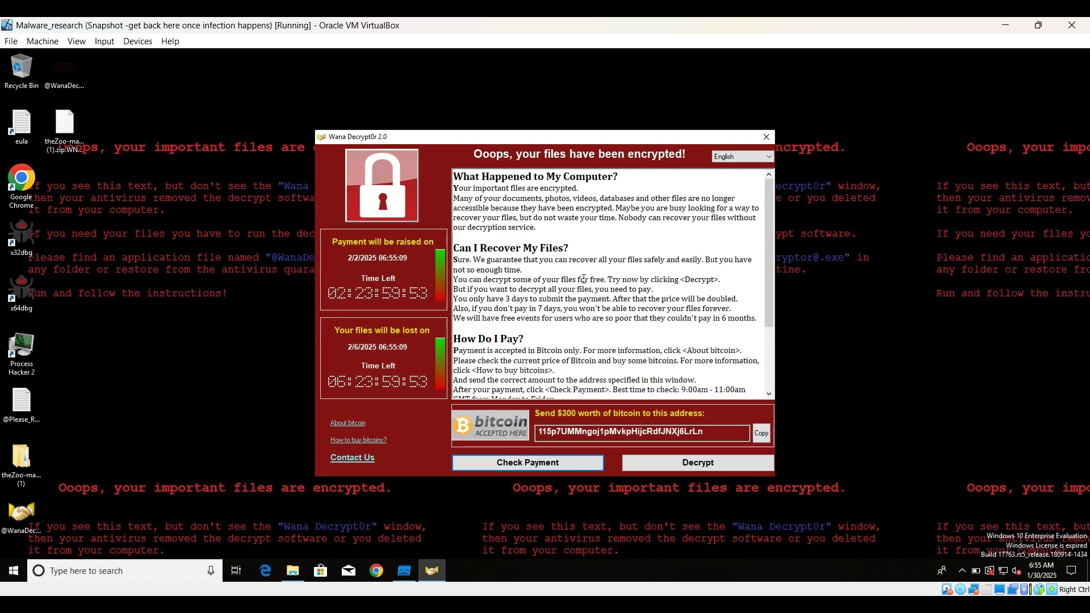
scroll(583, 278, down, 3)
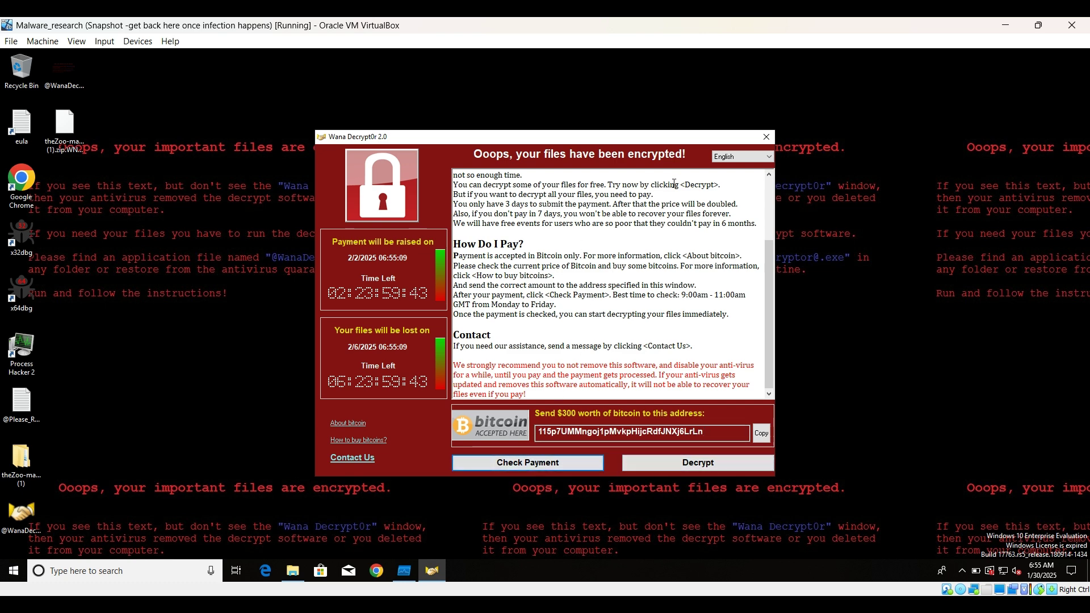
click(766, 137)
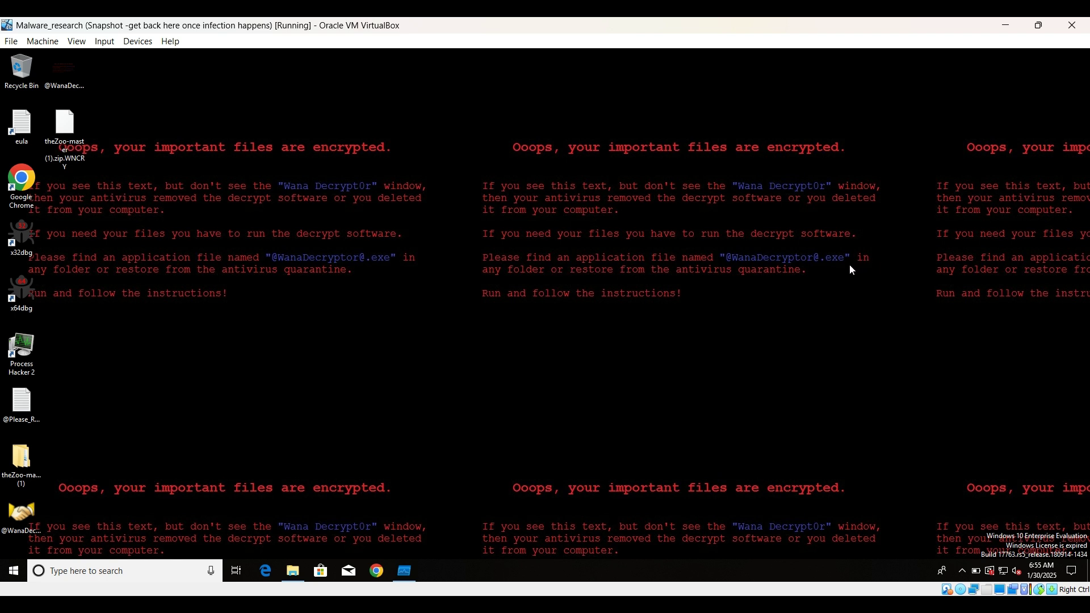
drag(827, 270, 624, 257)
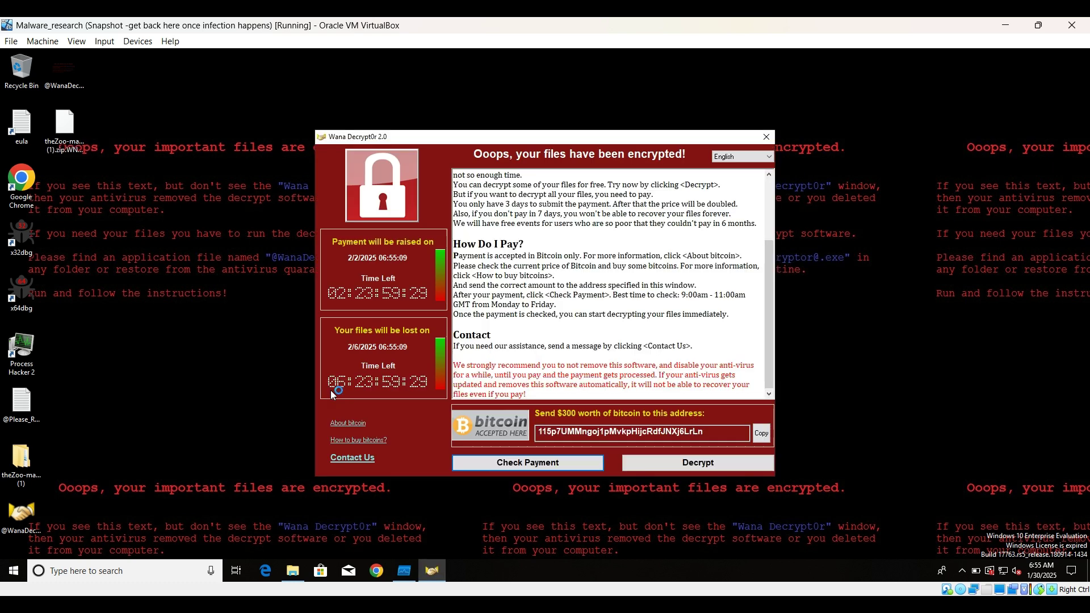
double_click(11, 462)
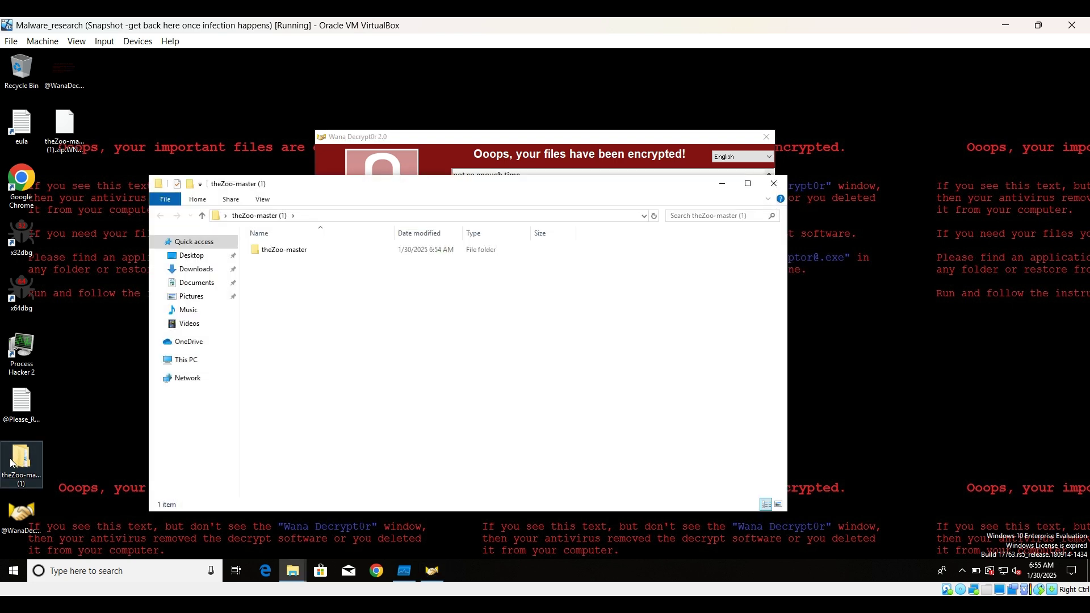
click(194, 261)
click(301, 264)
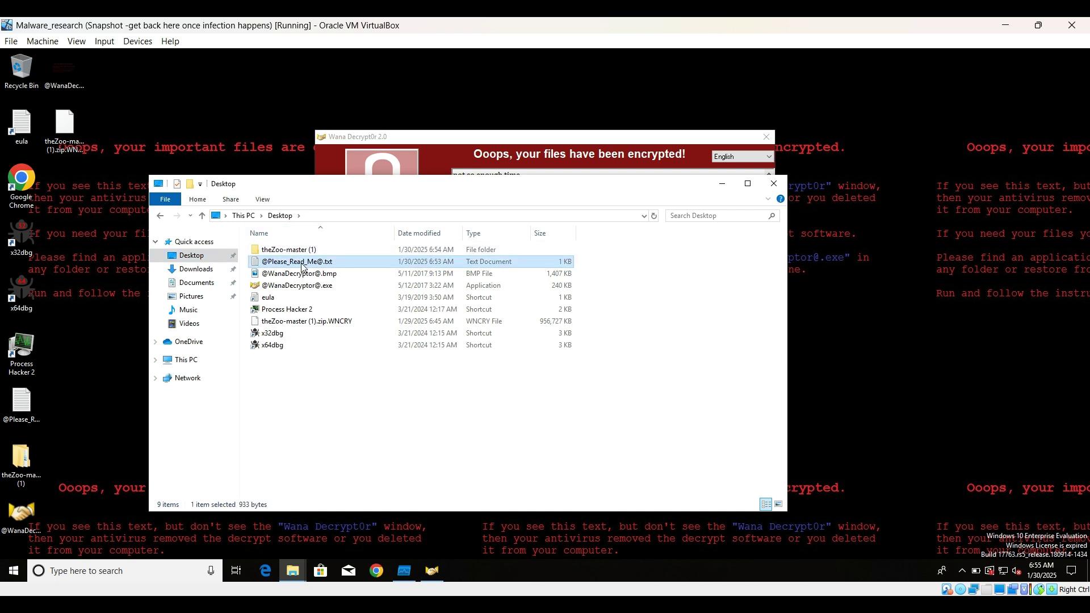
double_click(301, 263)
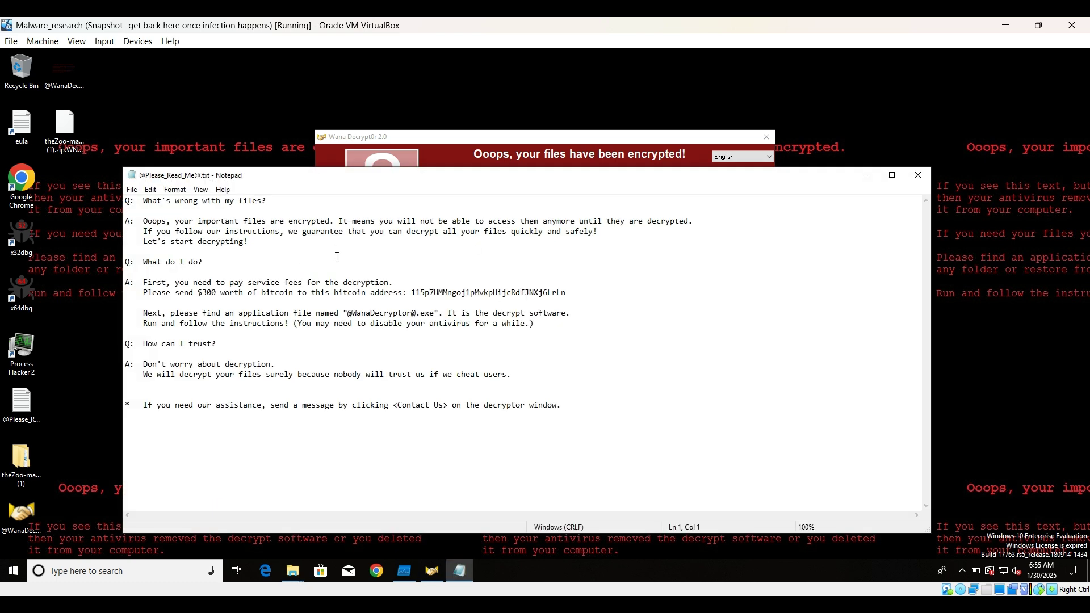
drag(144, 221, 713, 378)
click(710, 379)
Hide the Desktop folder and ransom note windows, then bring Process Monitor's event log back.
drag(620, 183, 827, 202)
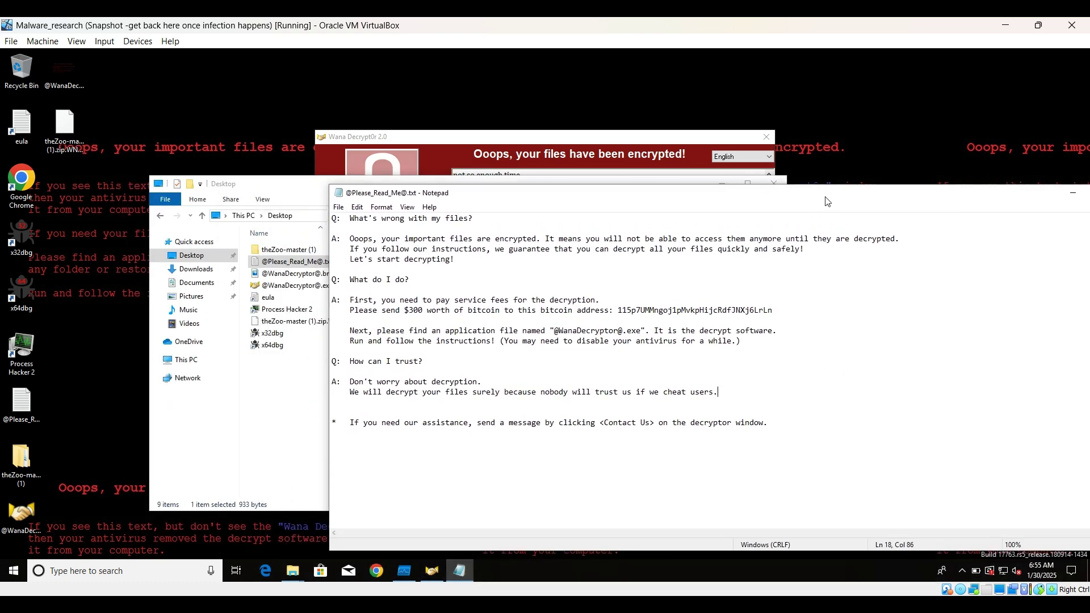
click(285, 429)
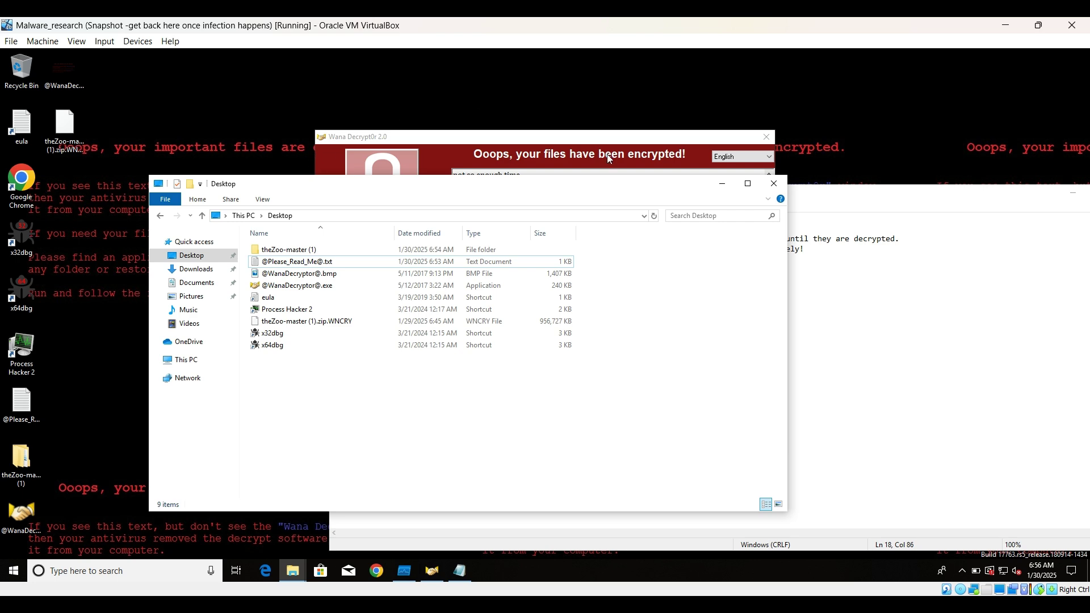
click(722, 183)
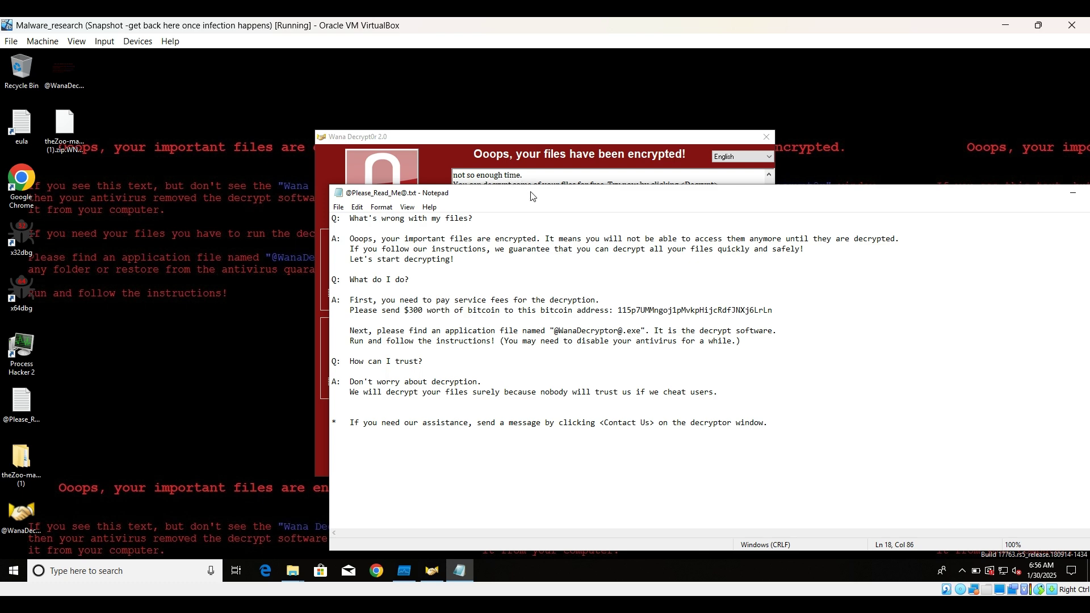
drag(531, 192, 300, 153)
click(841, 152)
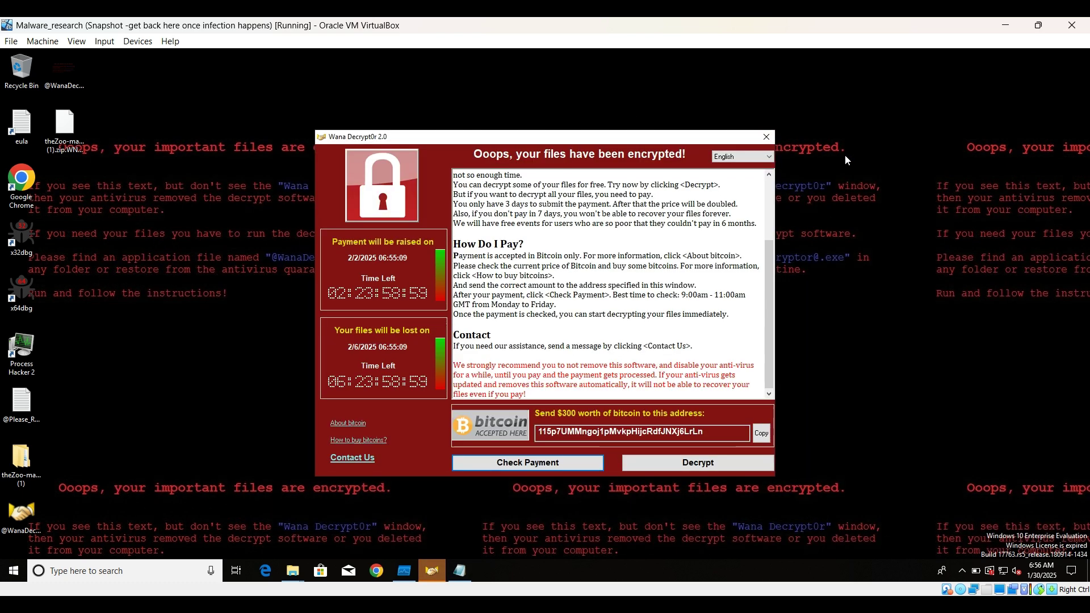
click(405, 570)
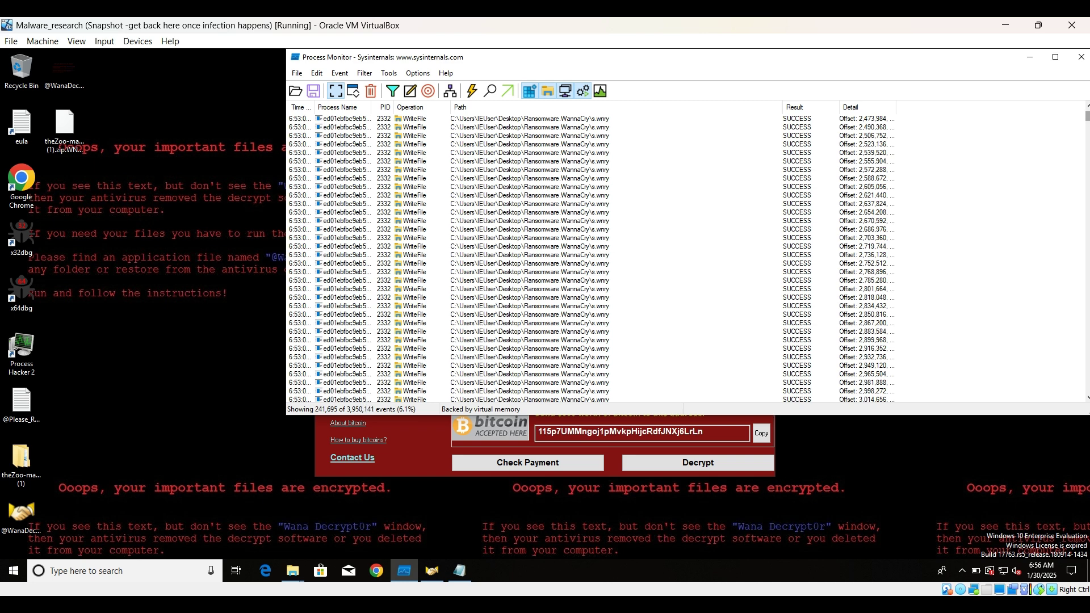
Browse the Process Monitor events, then close the Wana Decrypt0r ransom window.
click(1084, 190)
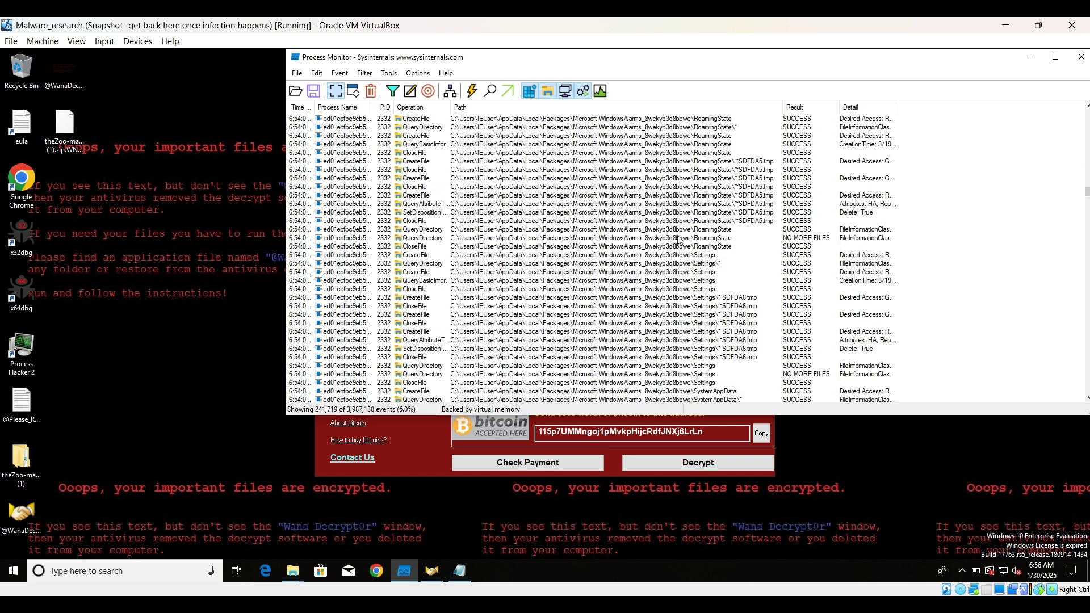
scroll(431, 260, down, 11)
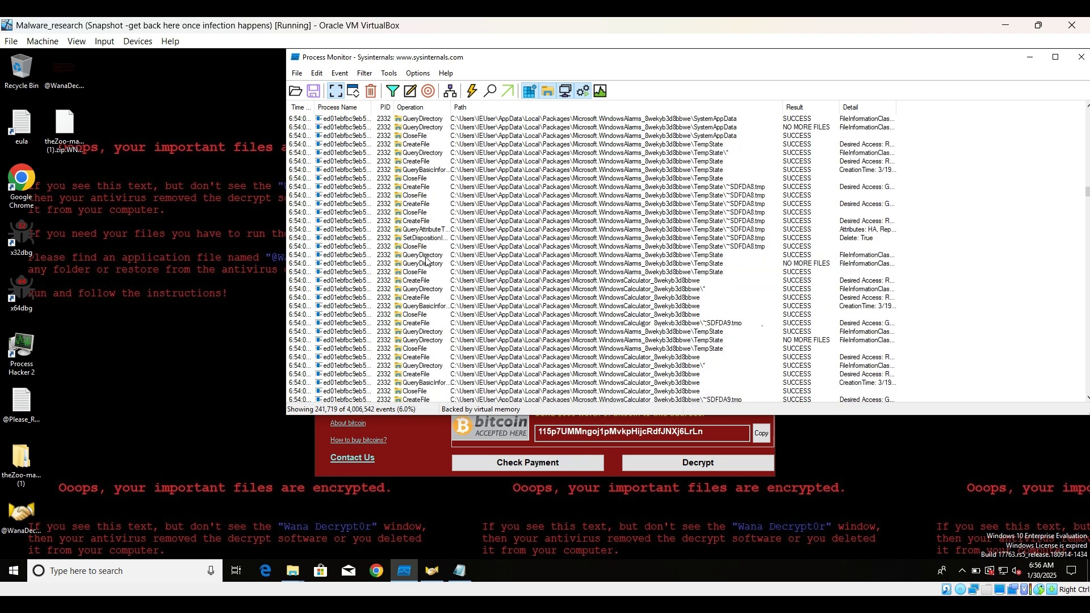
scroll(427, 261, down, 6)
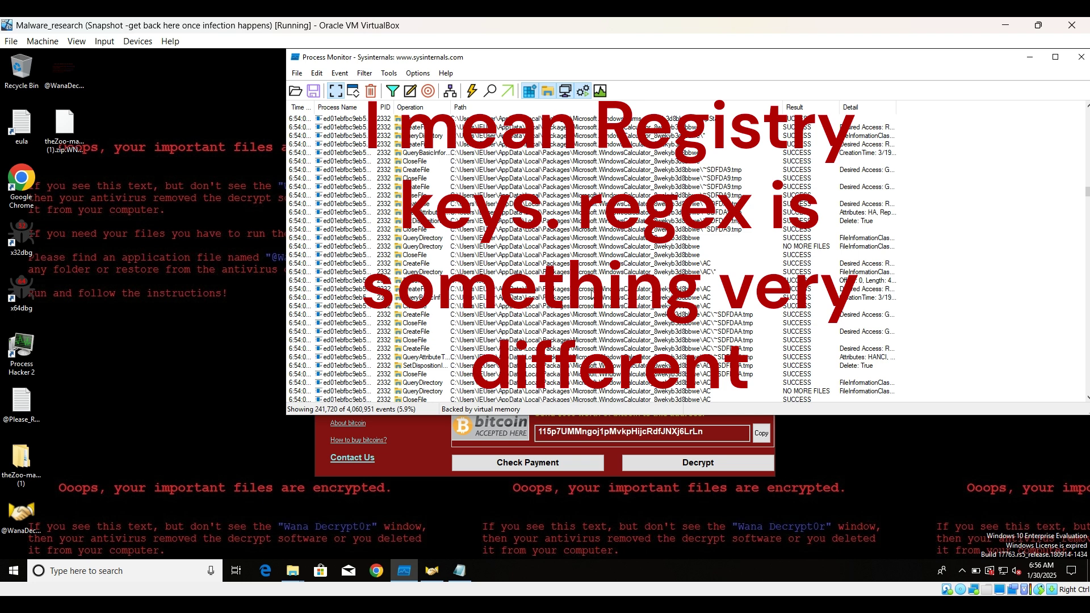
click(663, 274)
scroll(663, 276, down, 6)
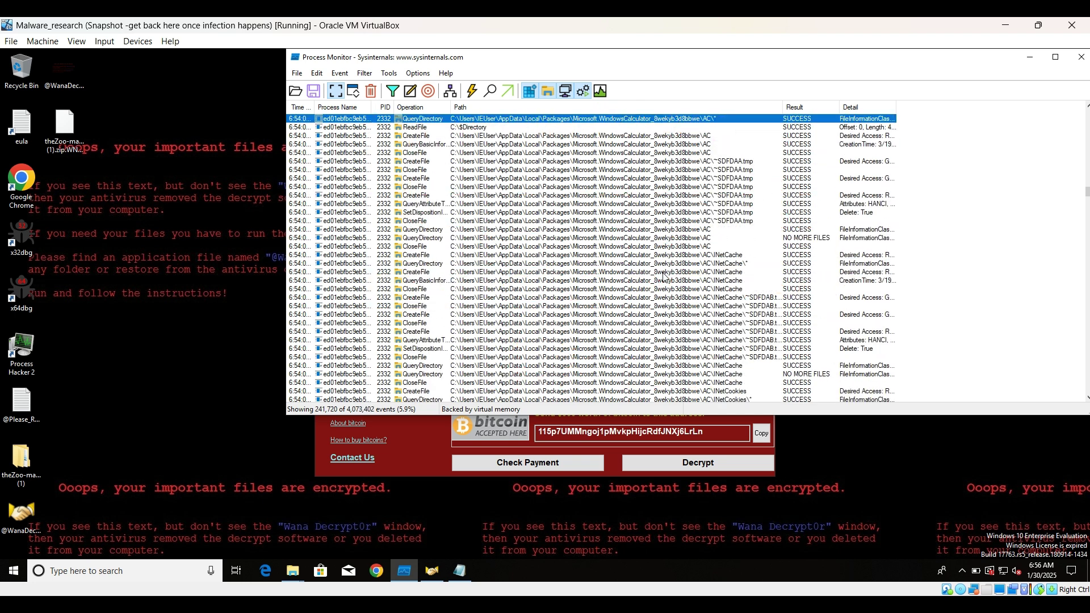
scroll(664, 277, up, 1)
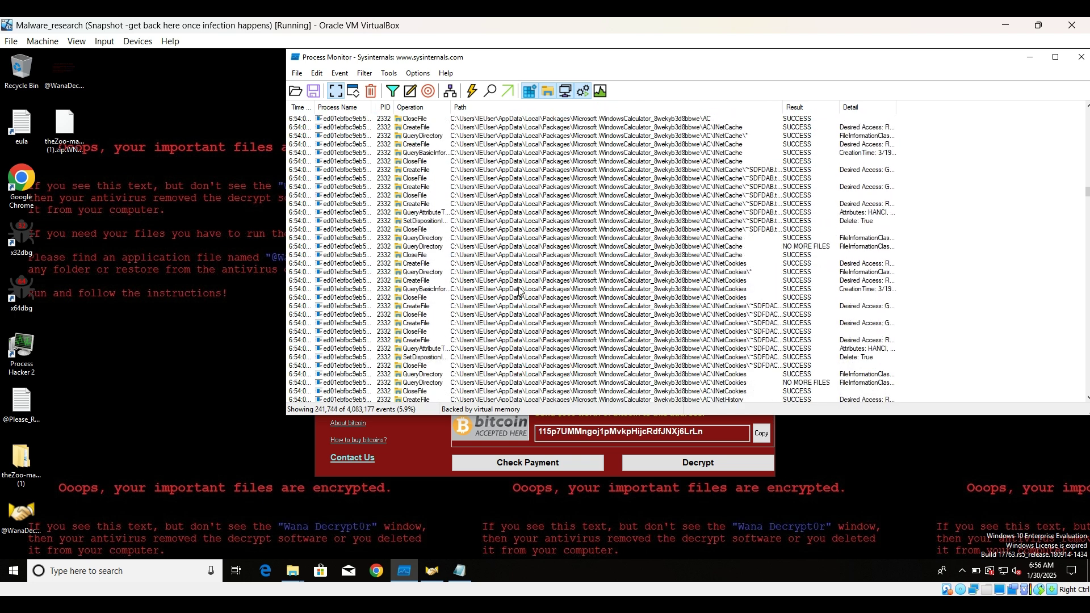
scroll(519, 291, up, 10)
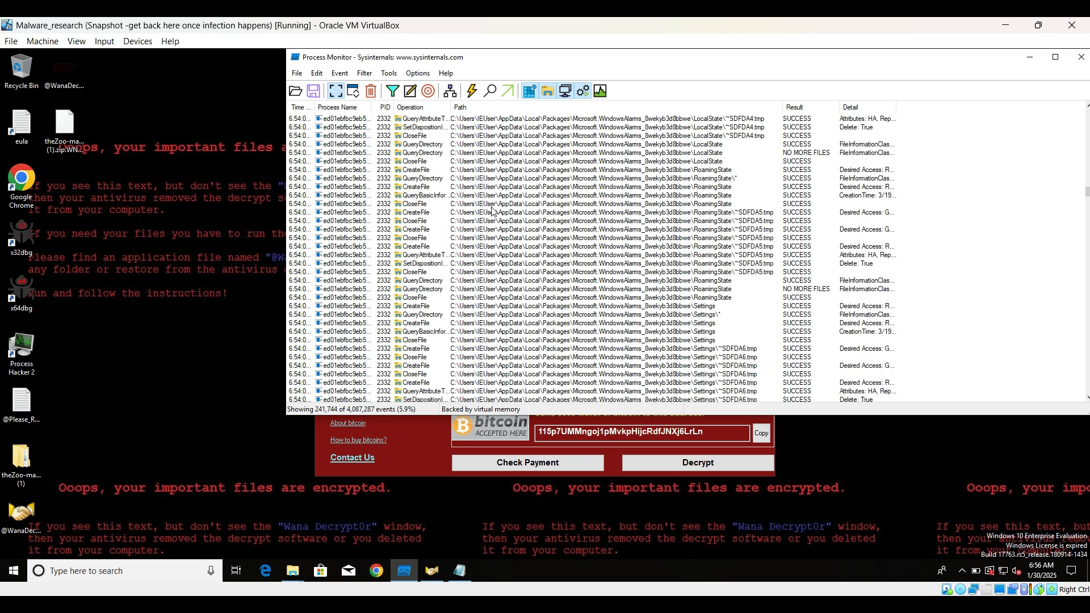
scroll(494, 301, down, 5)
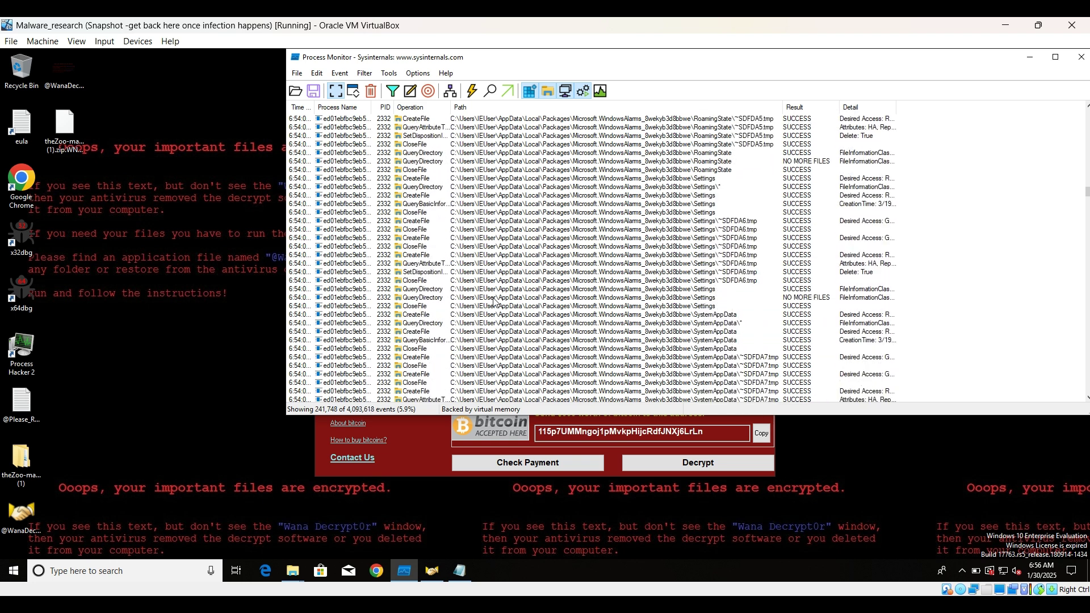
scroll(614, 265, down, 7)
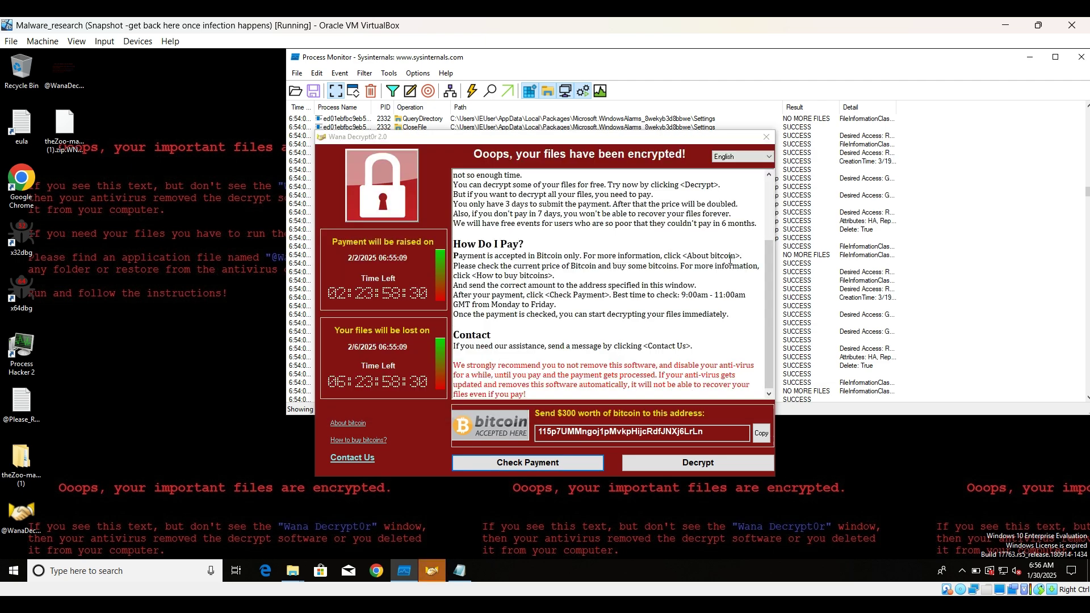
click(767, 137)
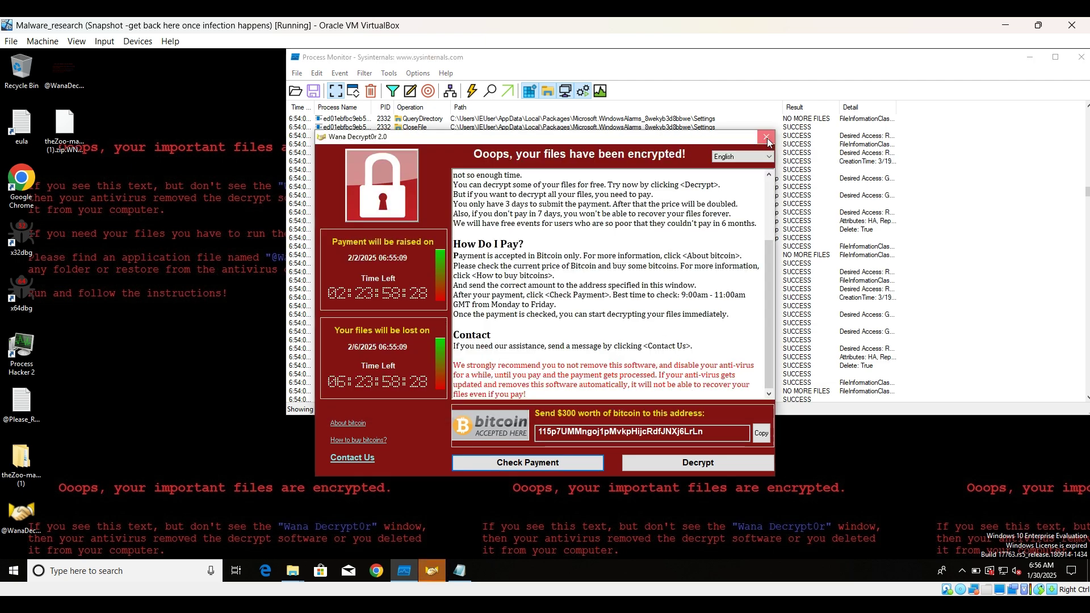
Select a CreateFile event on a ghidra file and widen the Path column to show full paths.
scroll(635, 310, down, 7)
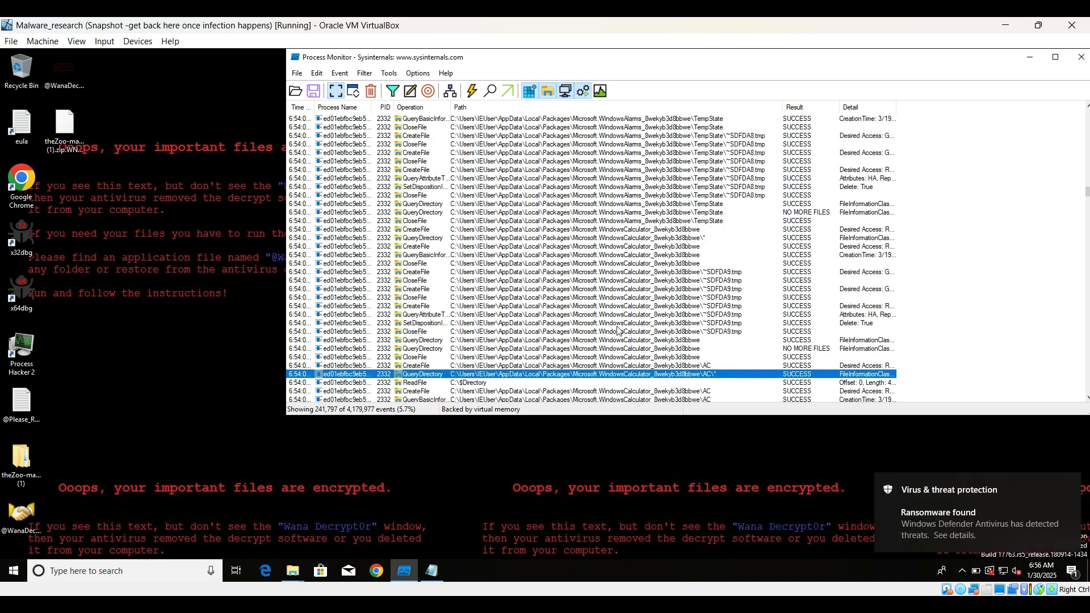
scroll(619, 331, down, 6)
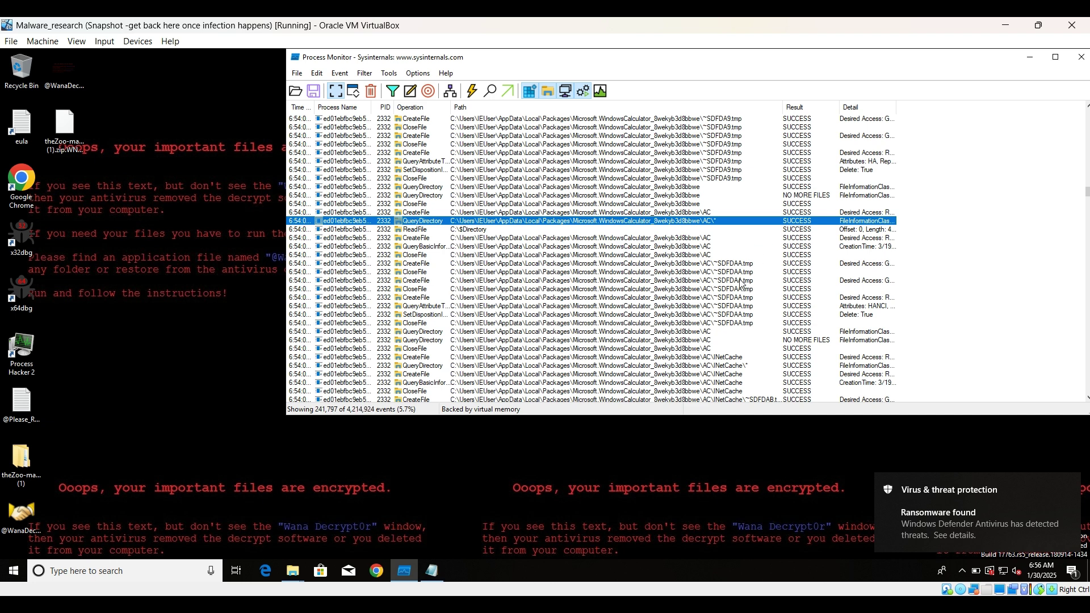
scroll(710, 289, down, 7)
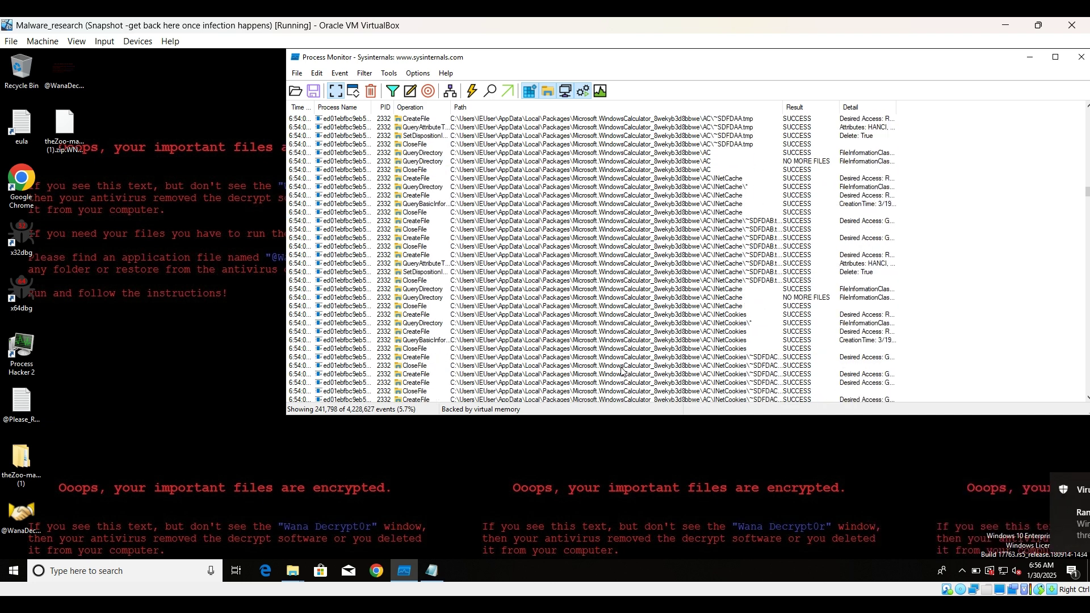
scroll(583, 261, down, 15)
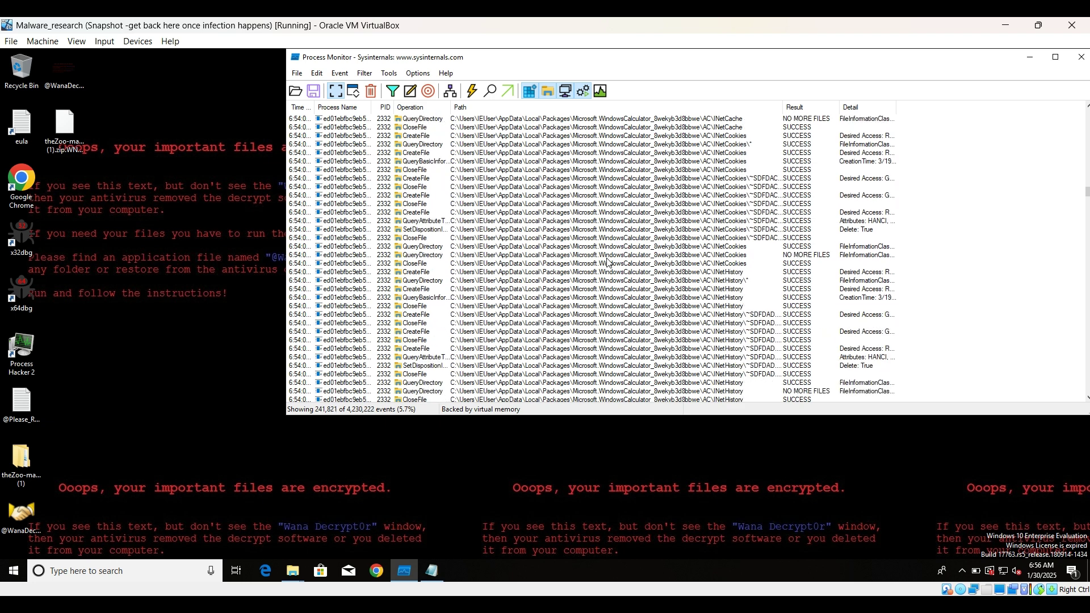
scroll(608, 262, down, 10)
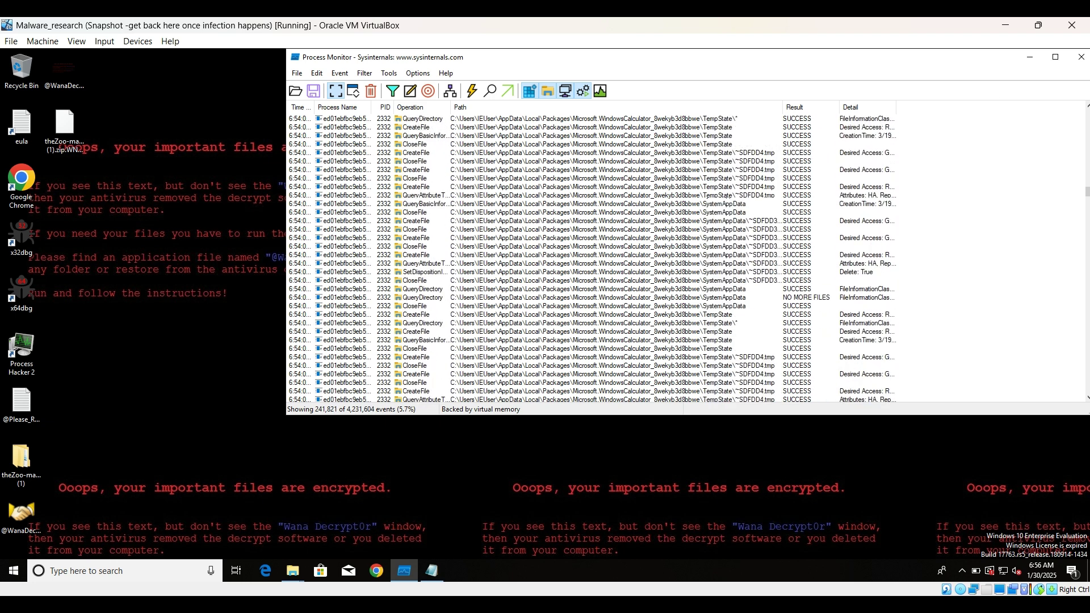
drag(1087, 192, 1074, 250)
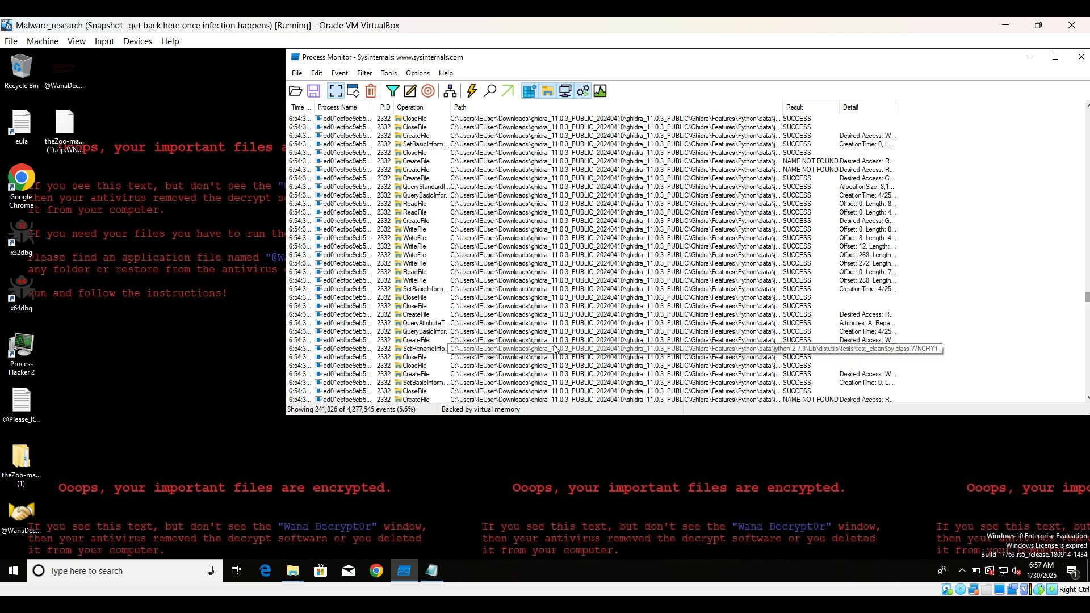
click(437, 341)
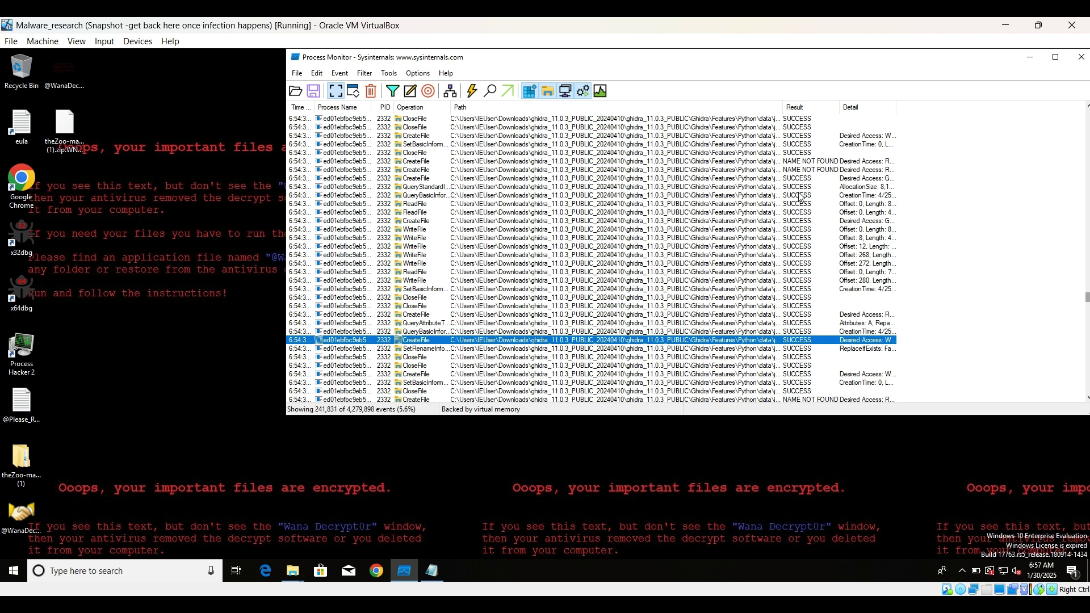
drag(786, 108, 936, 112)
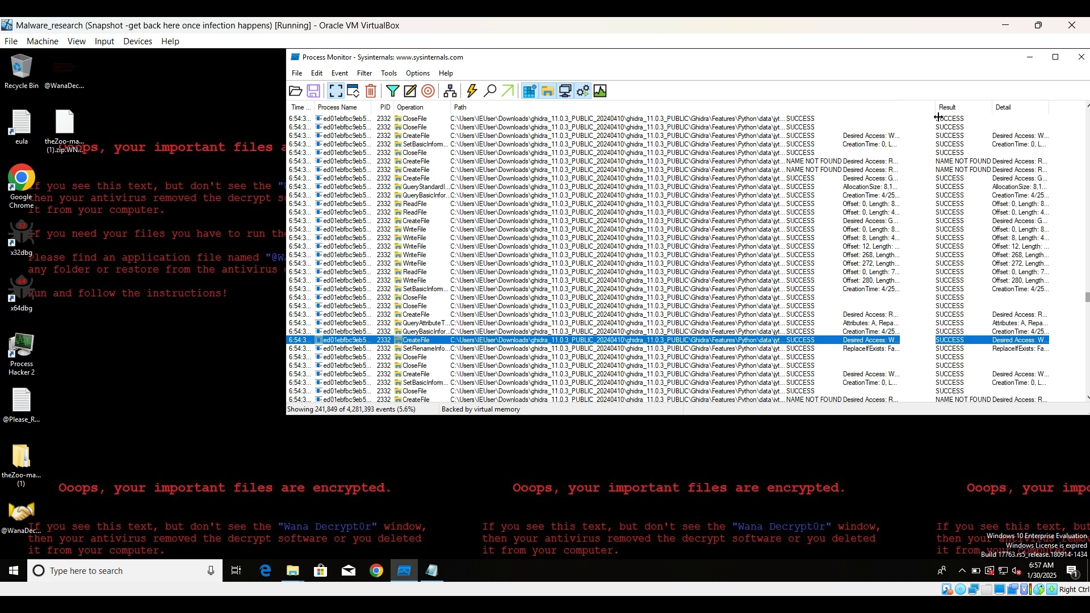
Jump to the event's file to view the .WNCRY-filled distutils folder, then minimize the folder.
right_click(793, 345)
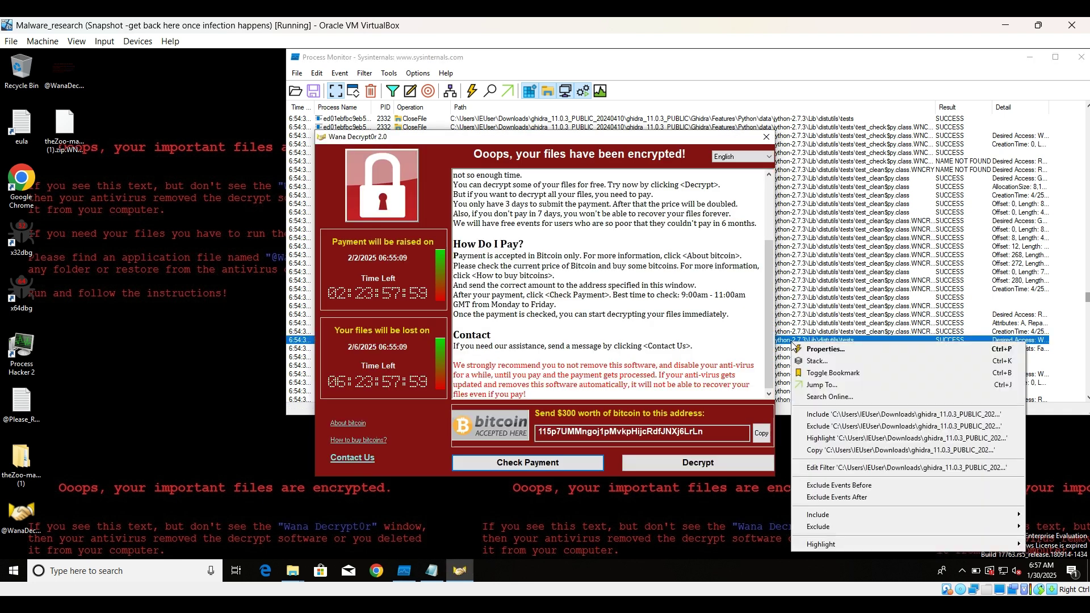
click(819, 386)
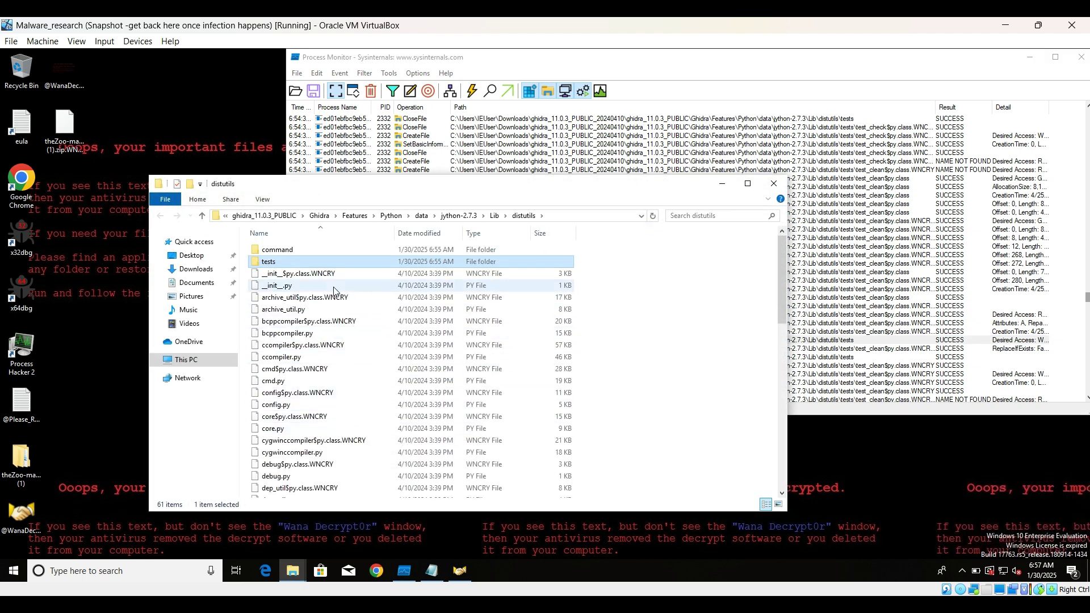
click(723, 184)
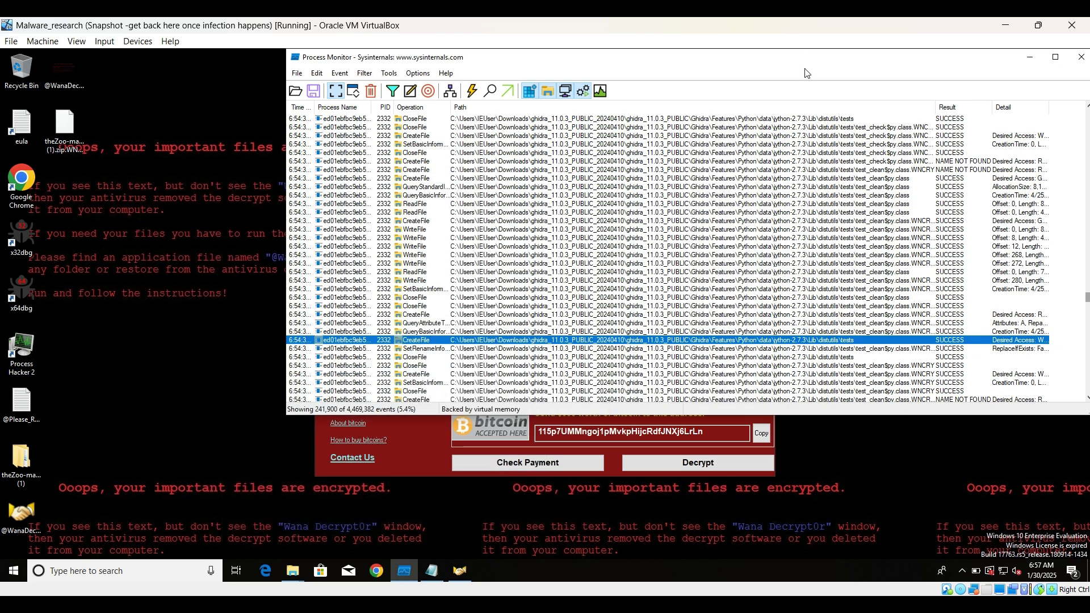
Maximize Process Monitor, then close the reappearing Wana Decrypt0r 2.0 ransom window.
drag(606, 67, 591, 48)
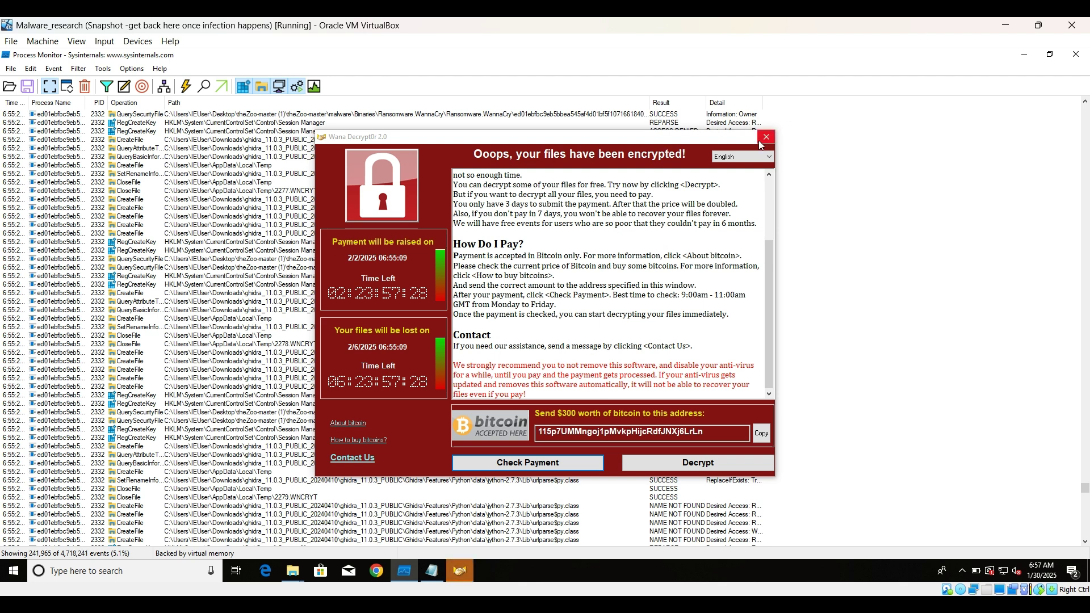
click(766, 137)
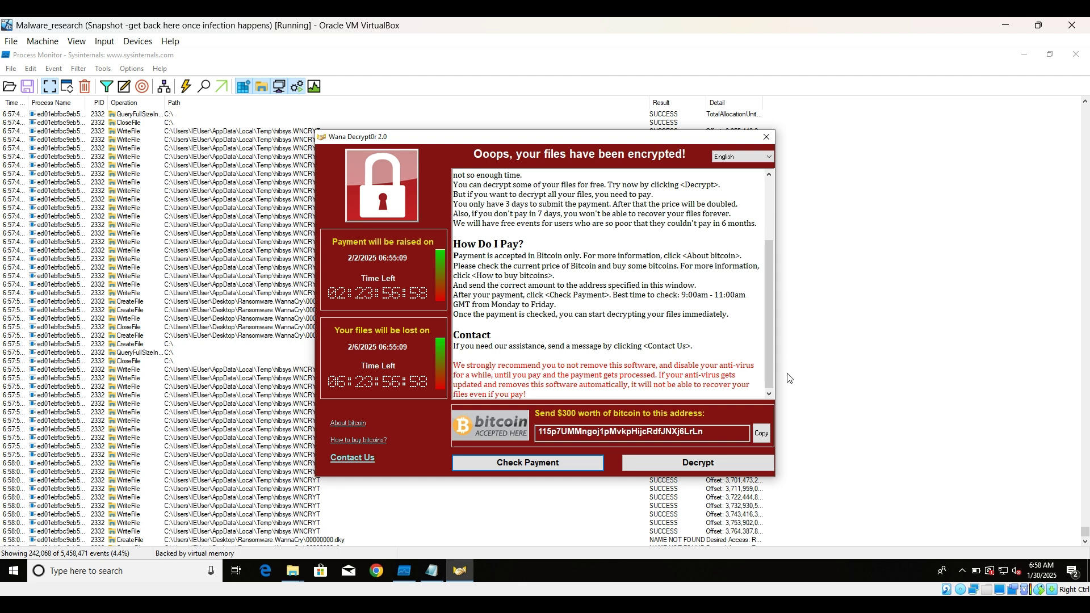
Close the ransom note and inspect the CloseFile and following taskdl.exe events.
click(766, 136)
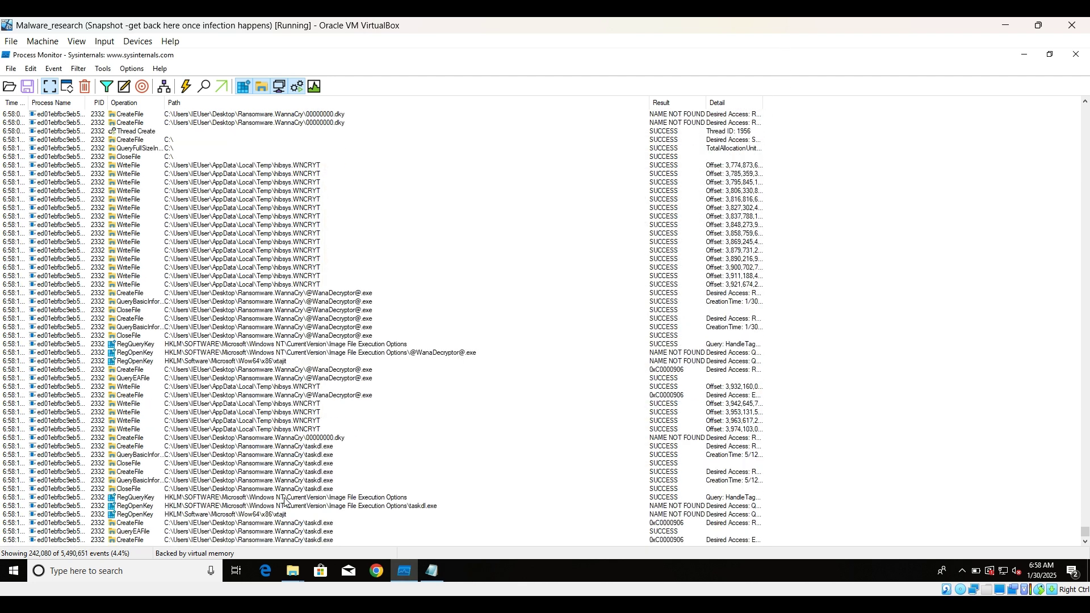
click(285, 466)
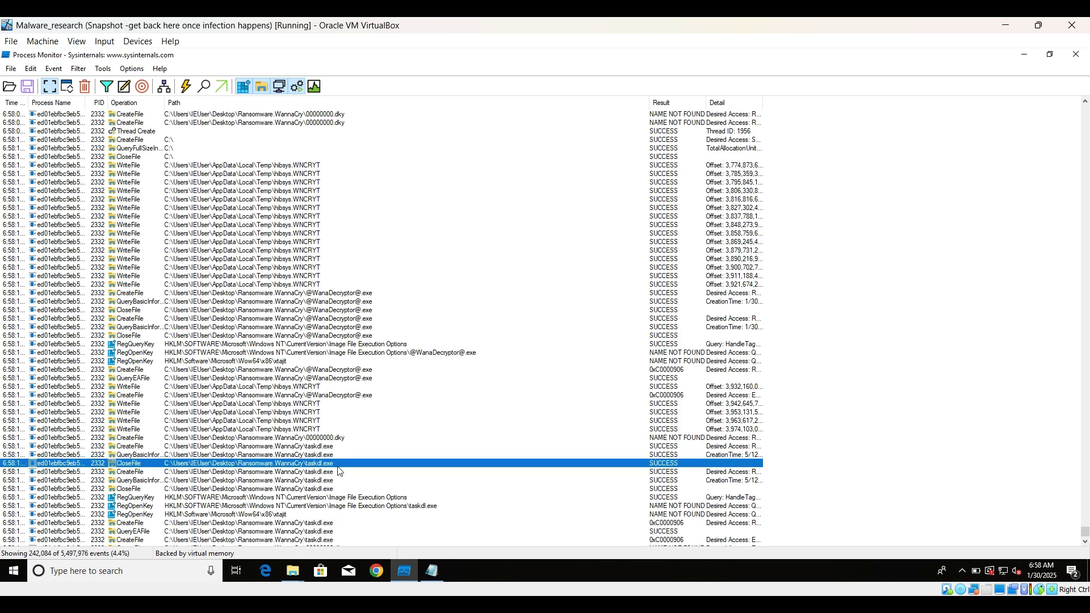
click(322, 489)
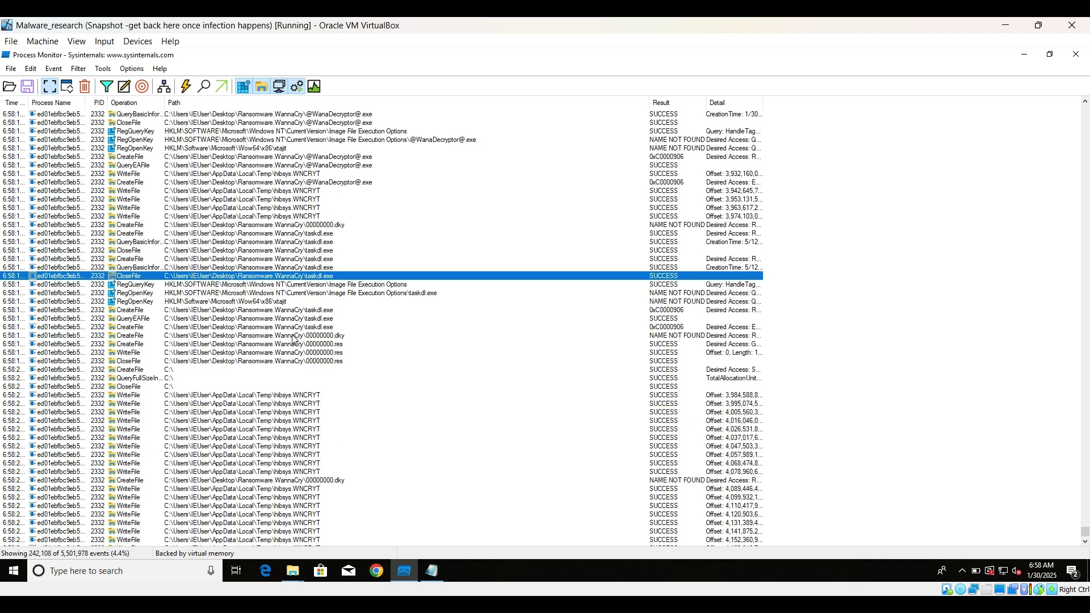
Inspect the hibsys.WNCRYT WriteFile events after dismissing the Ransomware found notification.
click(130, 439)
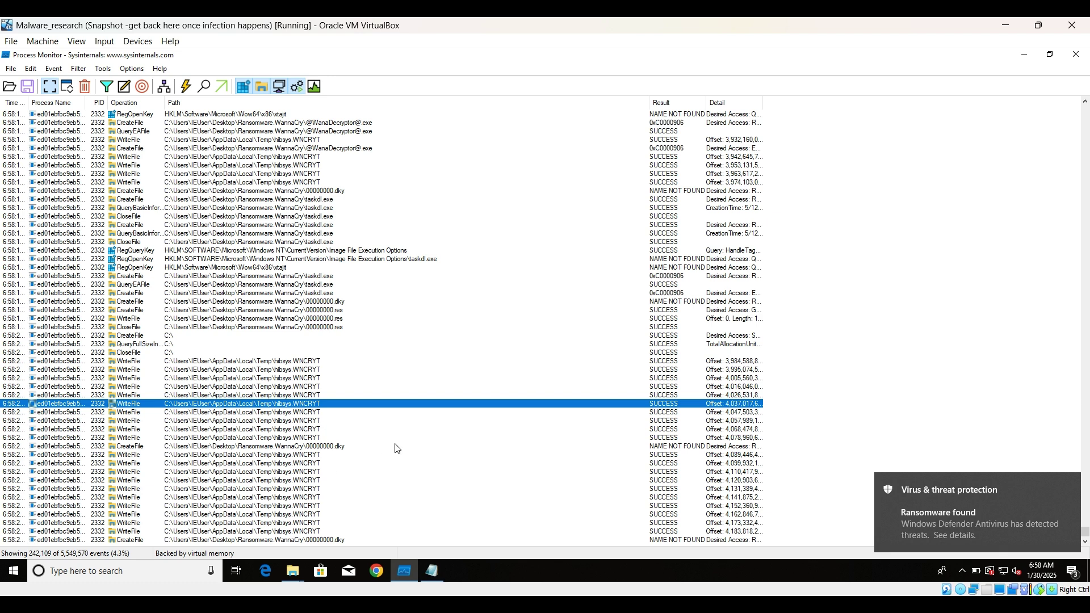
click(1071, 484)
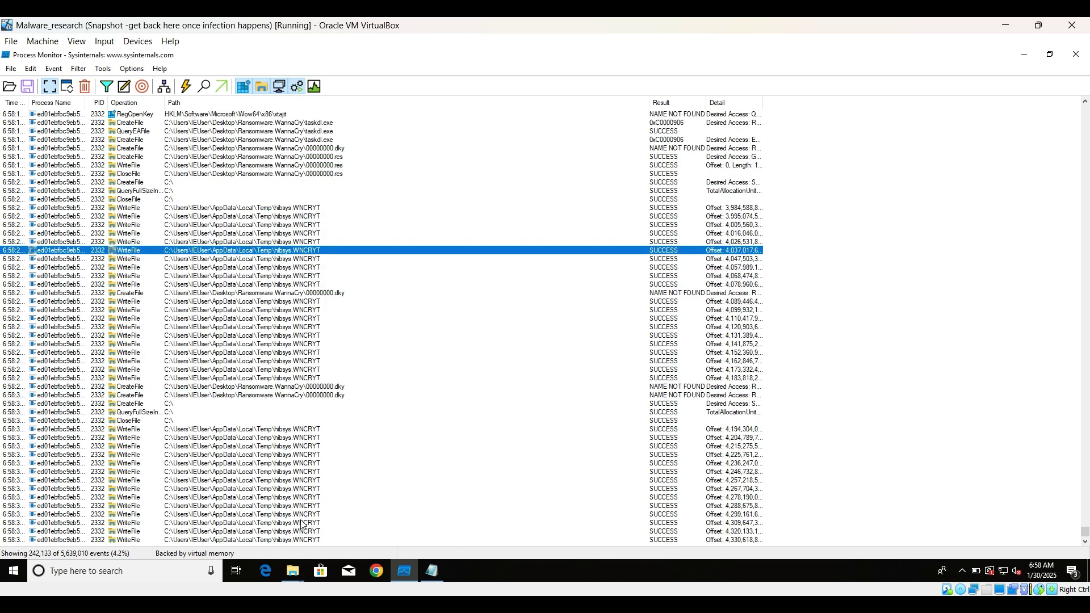
click(244, 483)
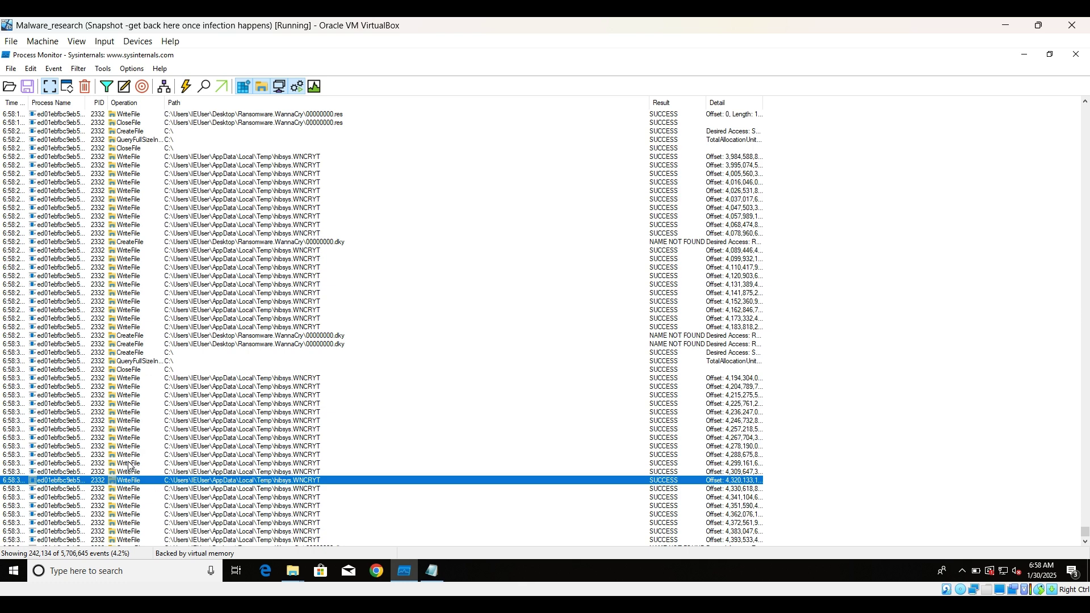
click(170, 362)
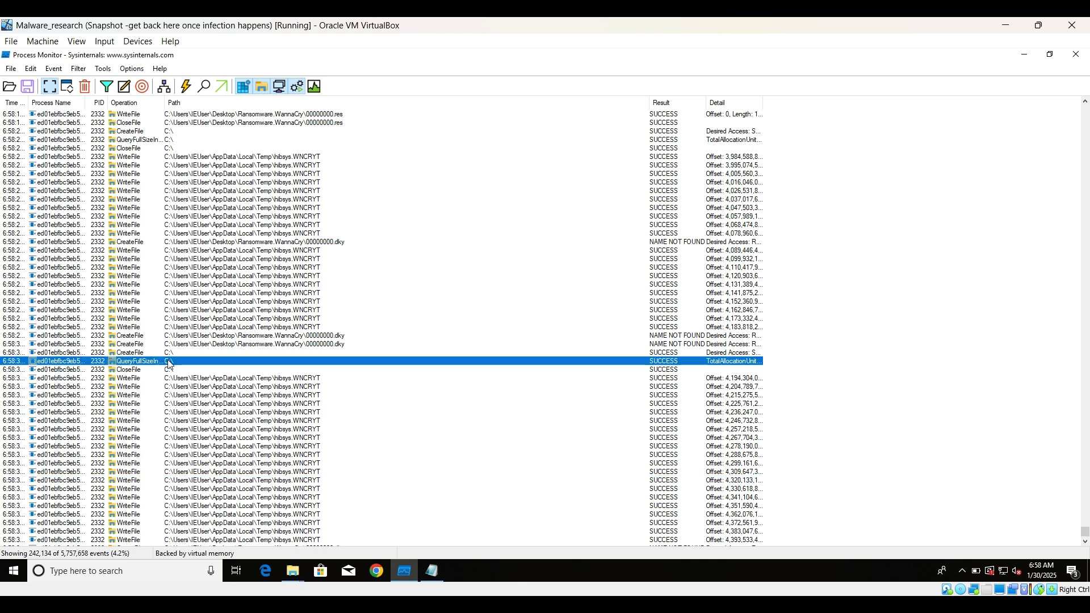
scroll(247, 199, up, 17)
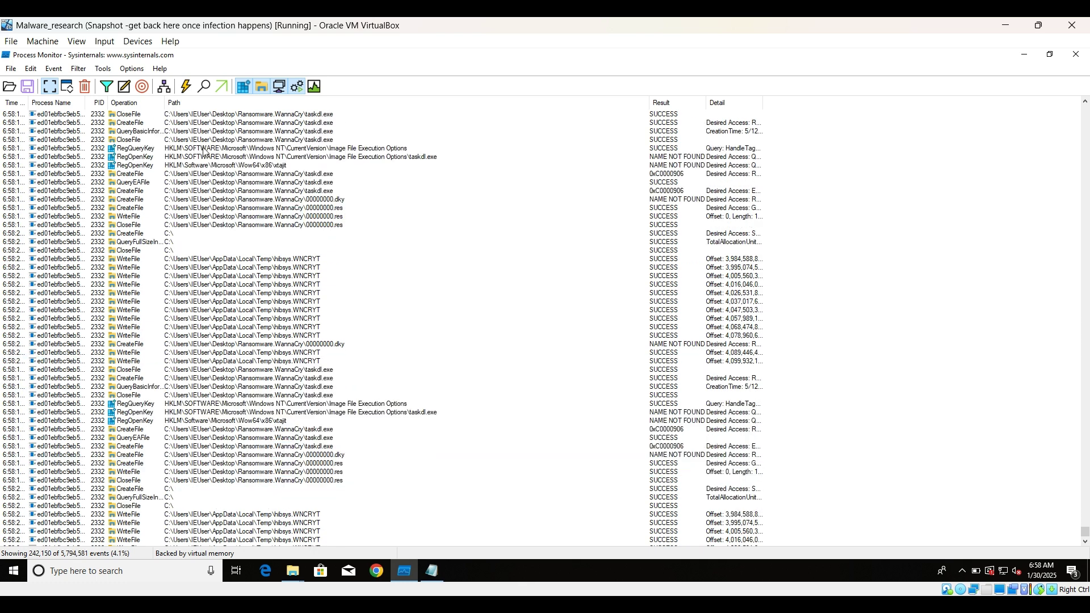
Add an include rule 'Operation is tcp' to the Process Monitor filter and apply it.
click(107, 87)
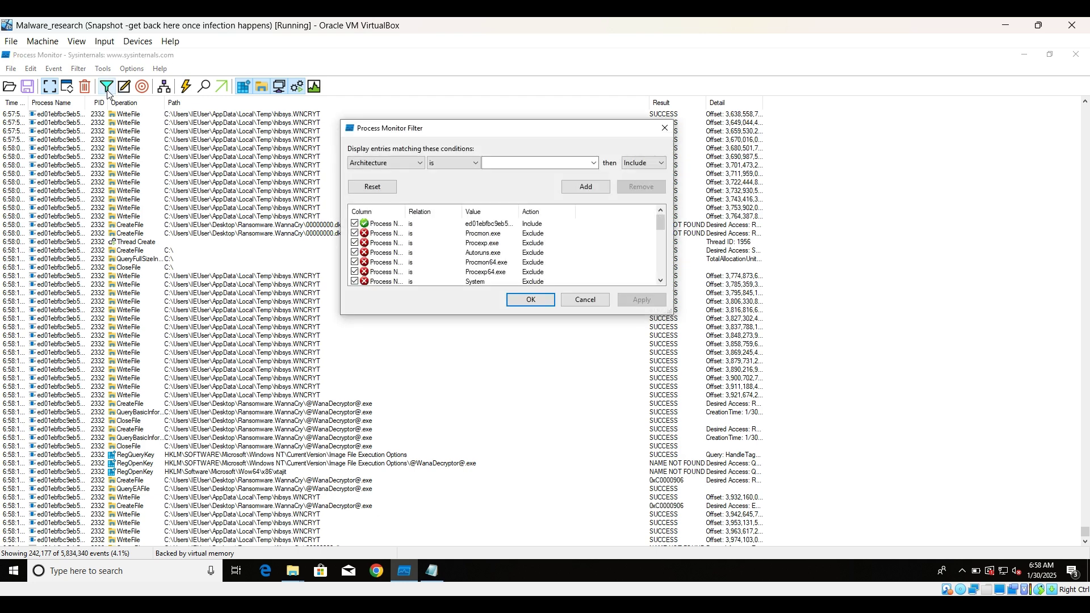
click(383, 162)
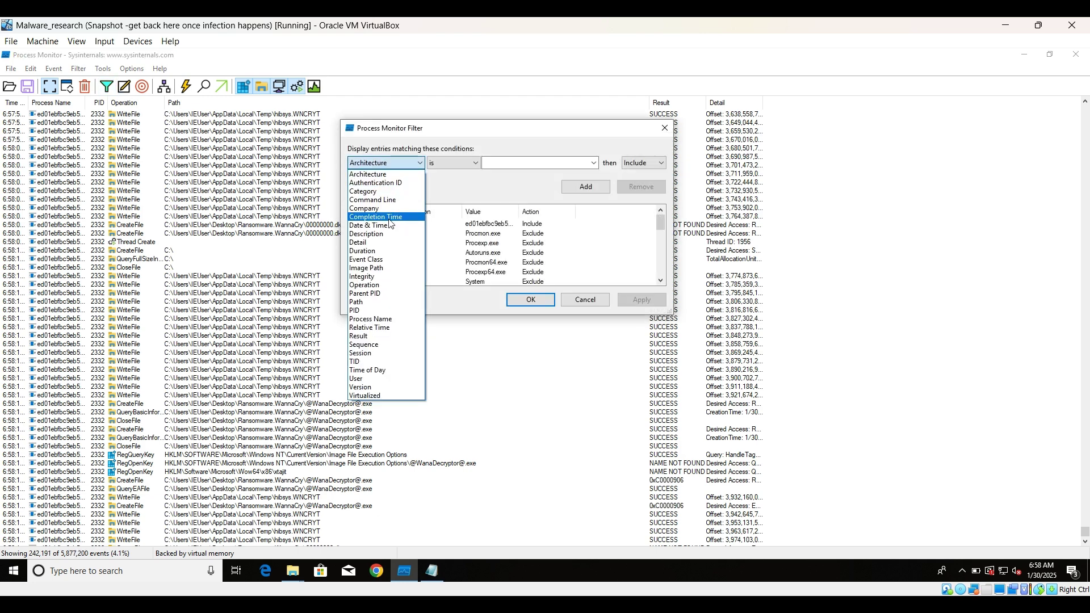
click(387, 285)
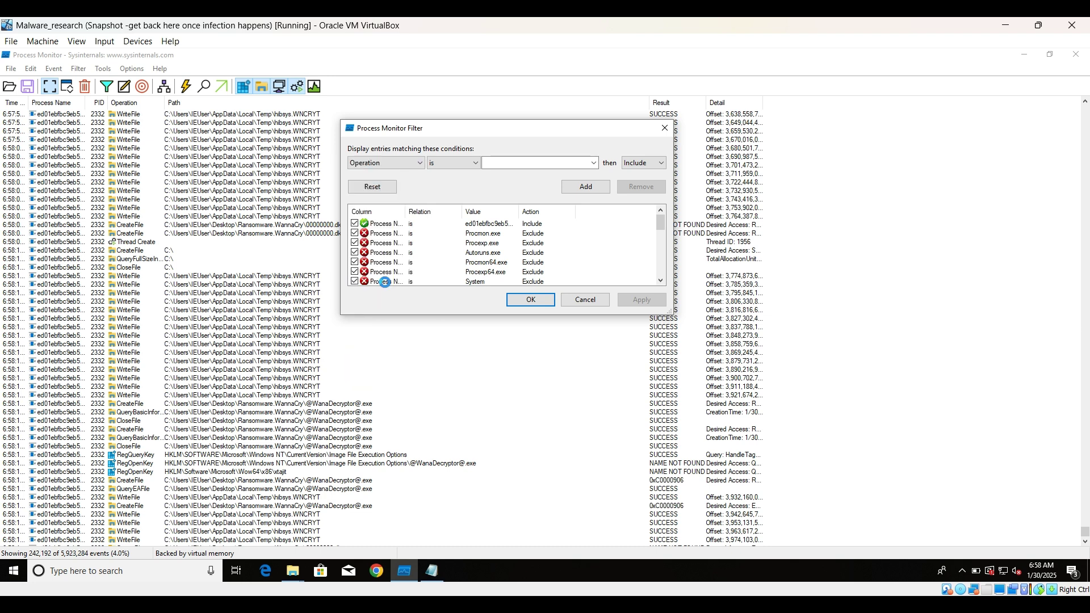
click(580, 163)
click(586, 187)
click(529, 300)
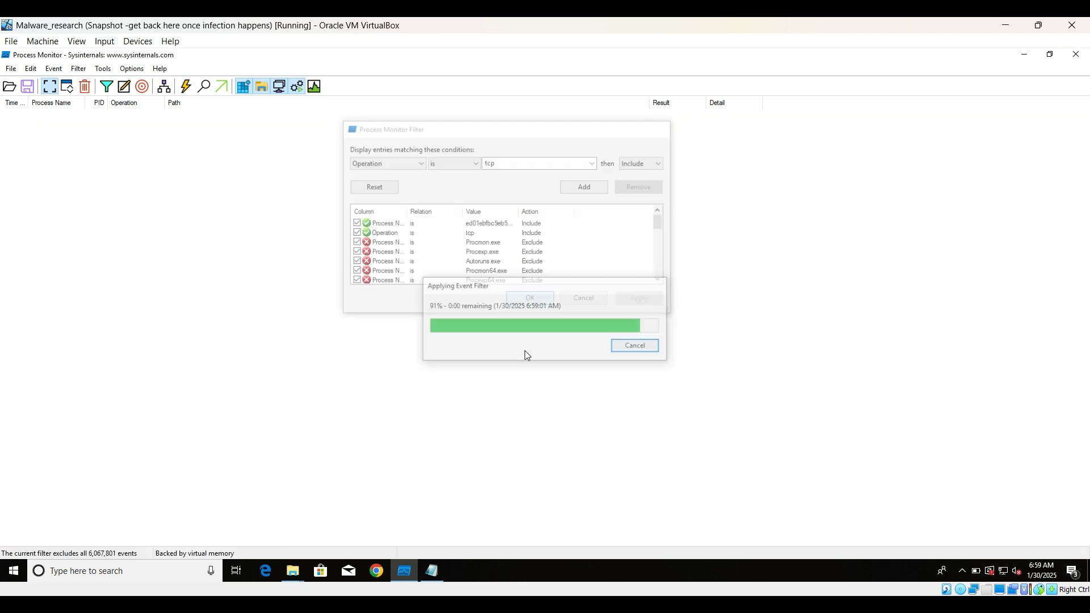
Disable the 'Operation is tcp' rule and add an include rule for Operation RegOpenKey.
click(106, 86)
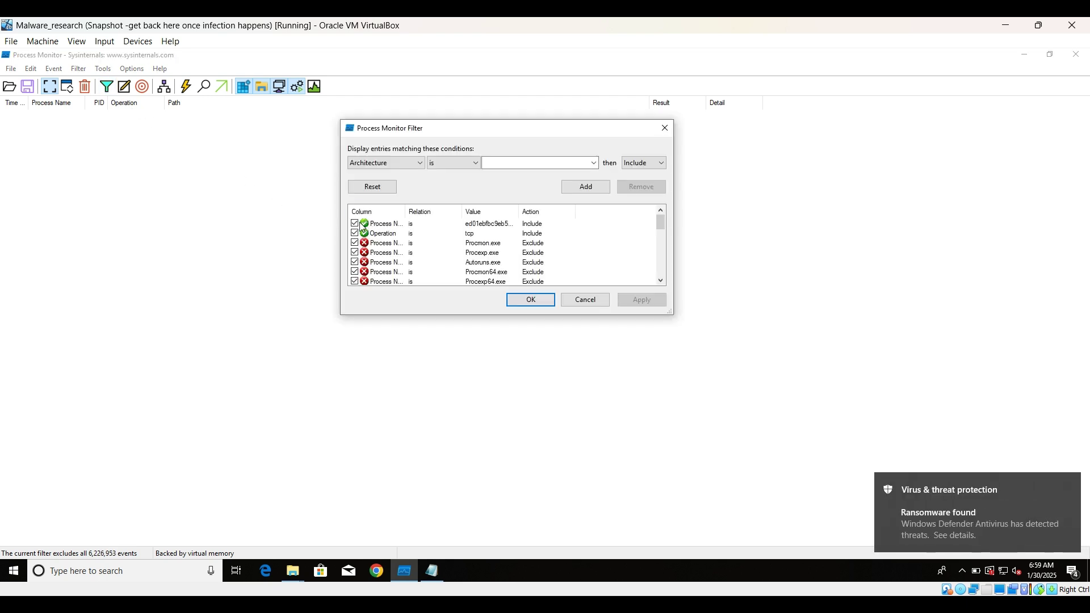
click(355, 234)
click(392, 163)
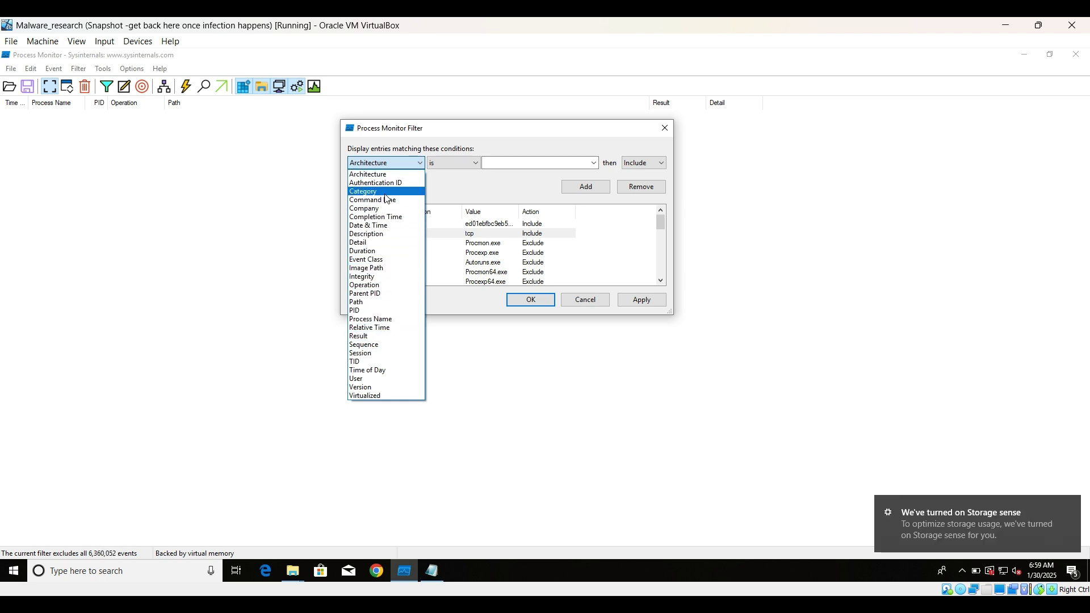
click(387, 286)
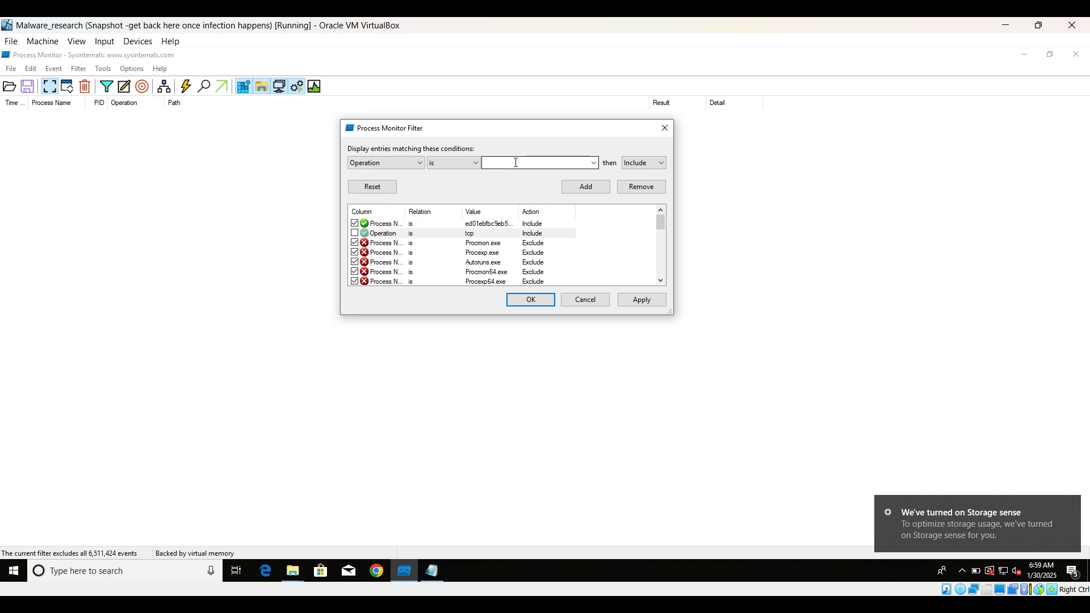
click(581, 162)
click(594, 163)
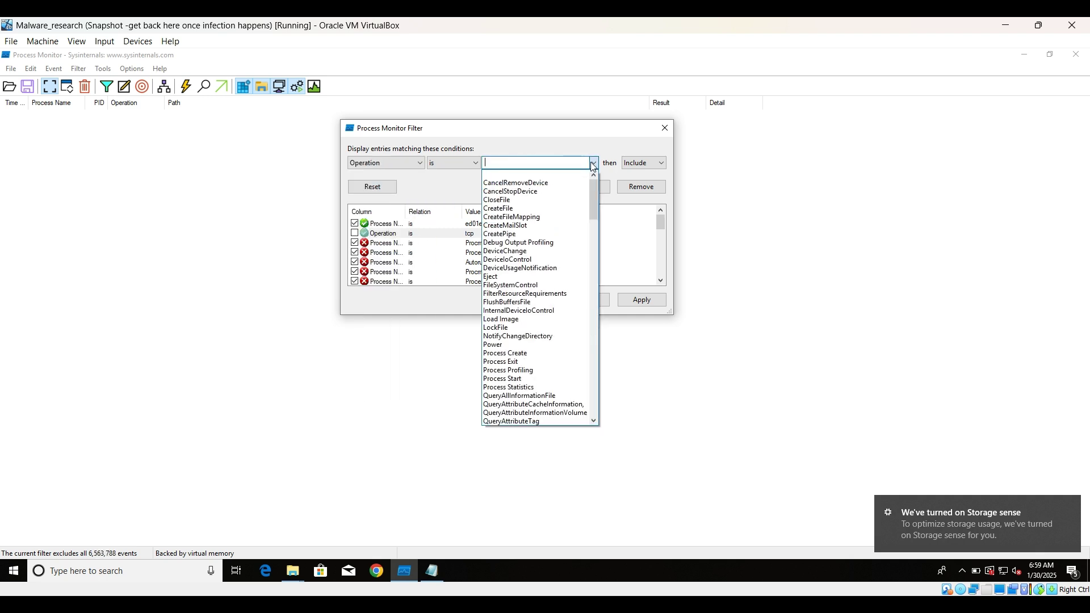
scroll(528, 279, down, 2)
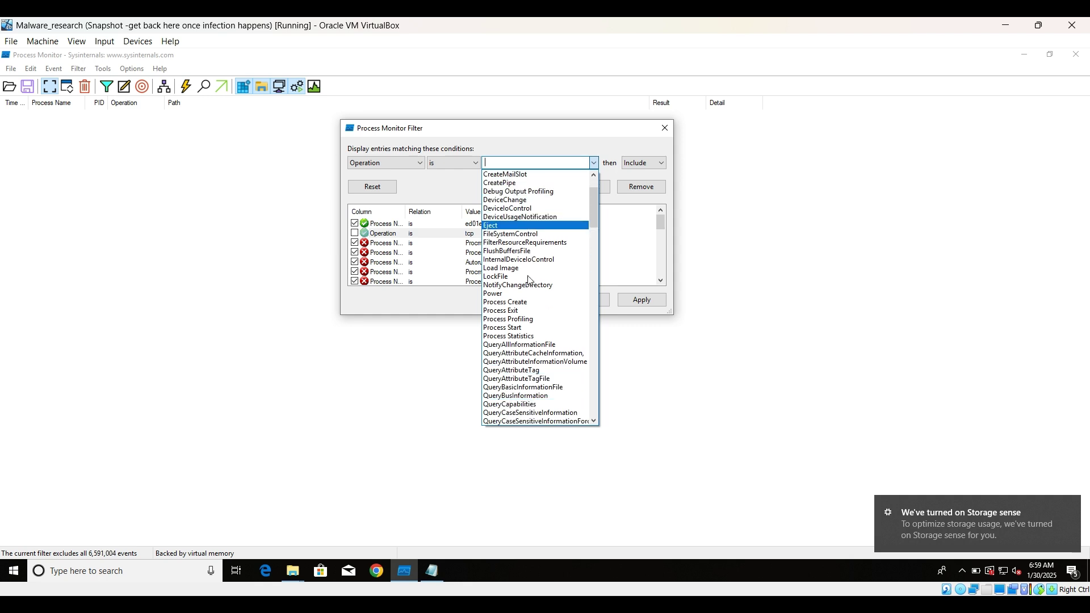
scroll(529, 279, down, 6)
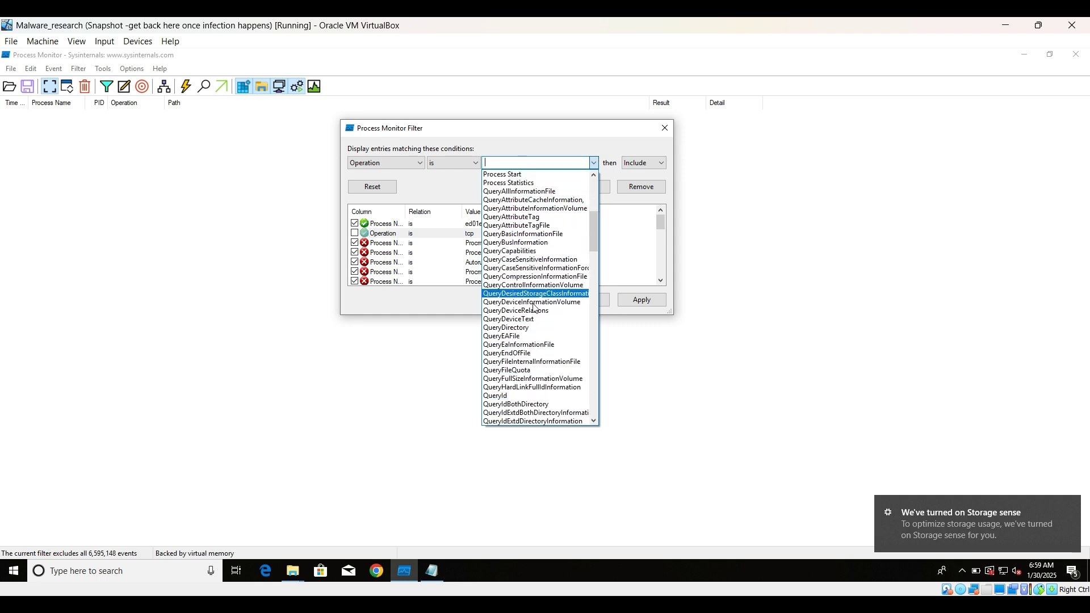
scroll(534, 308, down, 20)
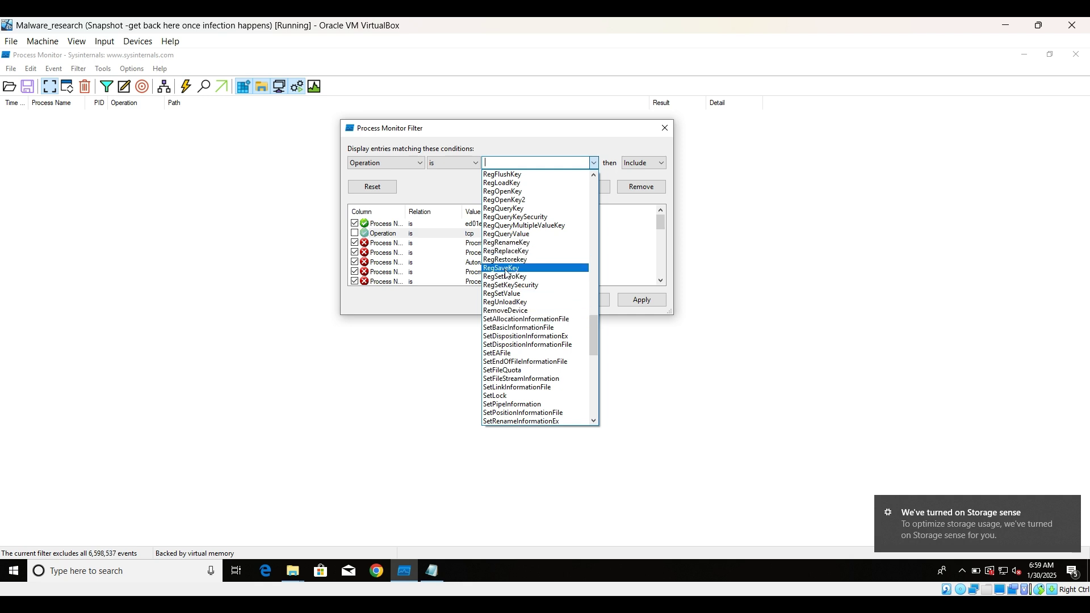
click(506, 192)
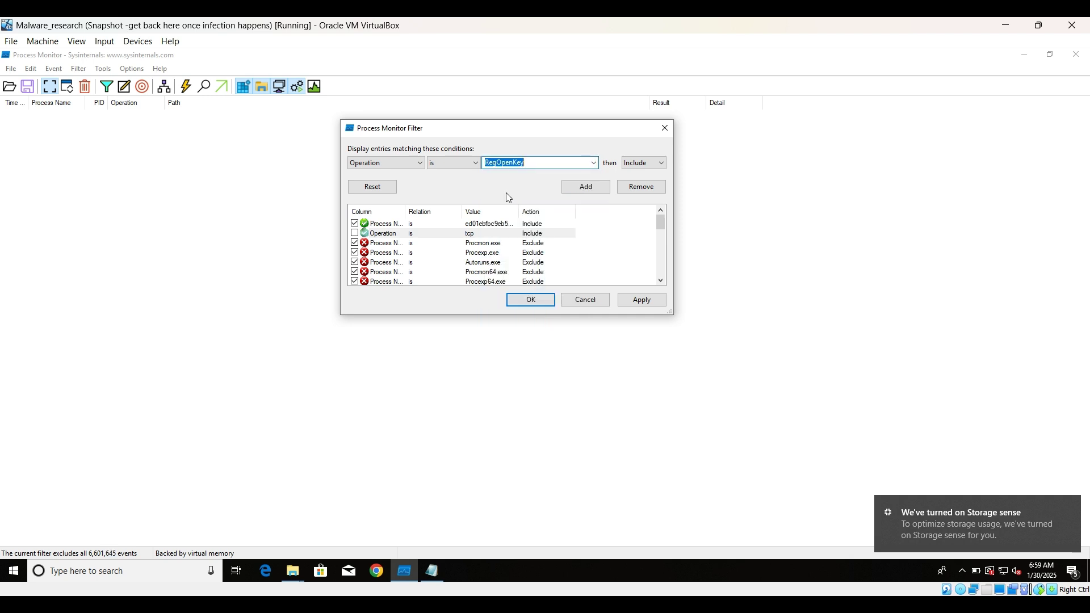
click(574, 191)
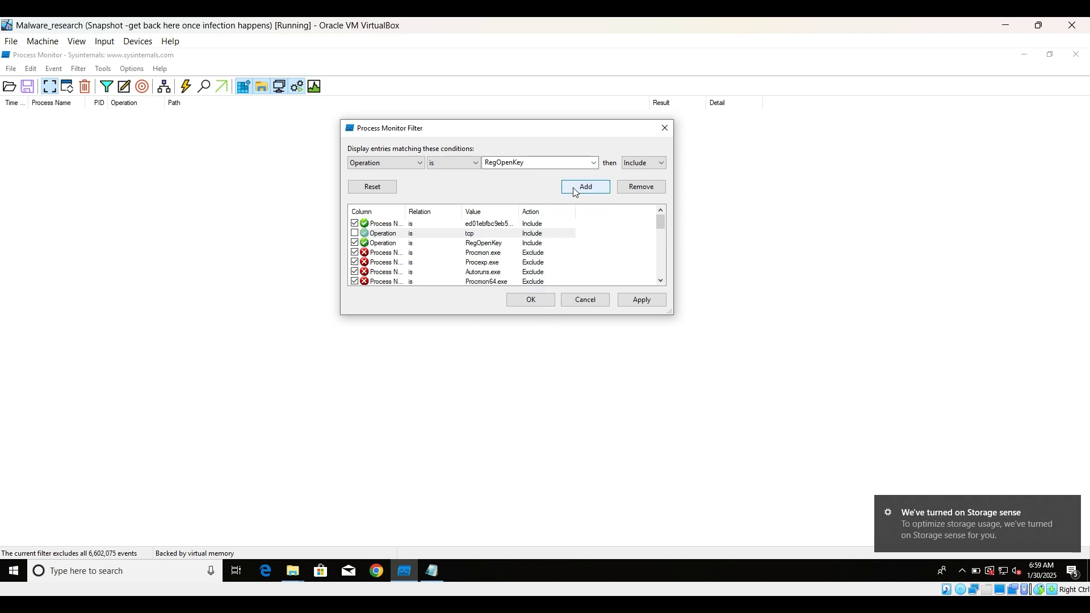
Add include rules for RegSetValue, WriteFile and TCP Connect operations and apply the filter.
click(595, 164)
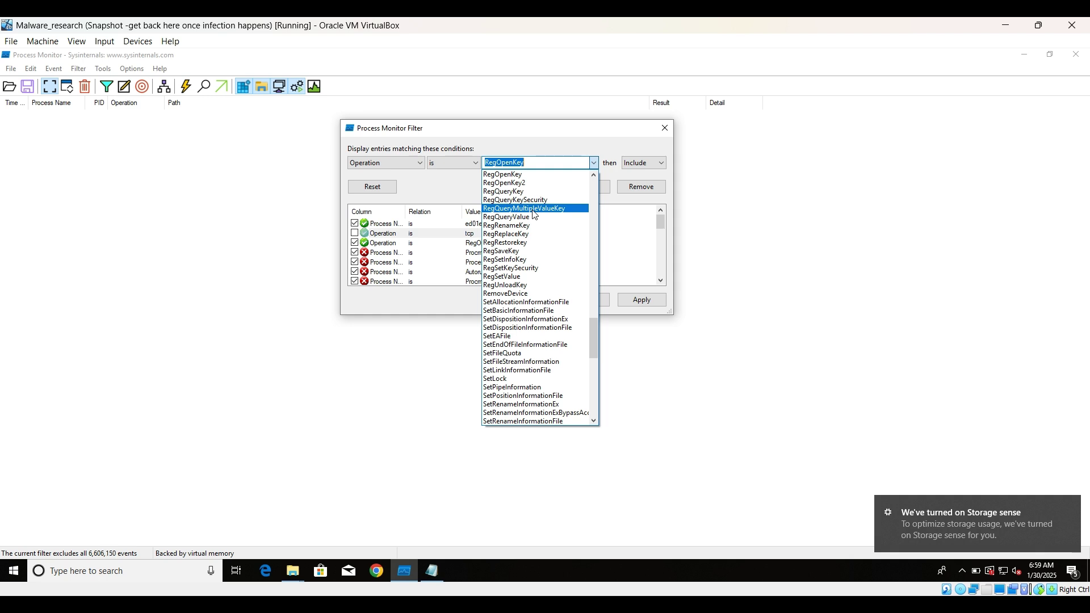
click(513, 278)
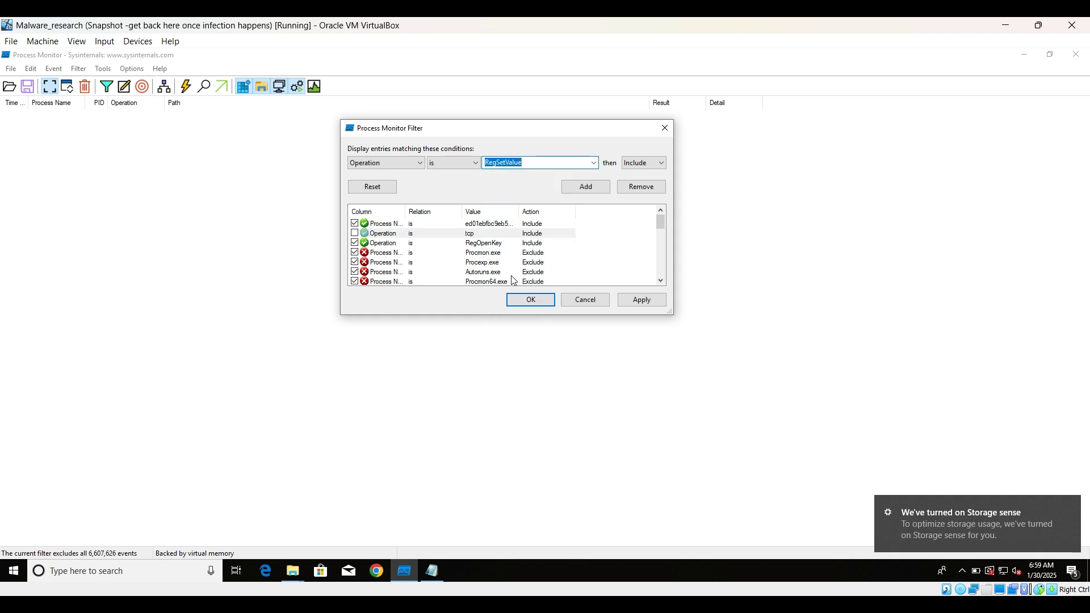
click(585, 190)
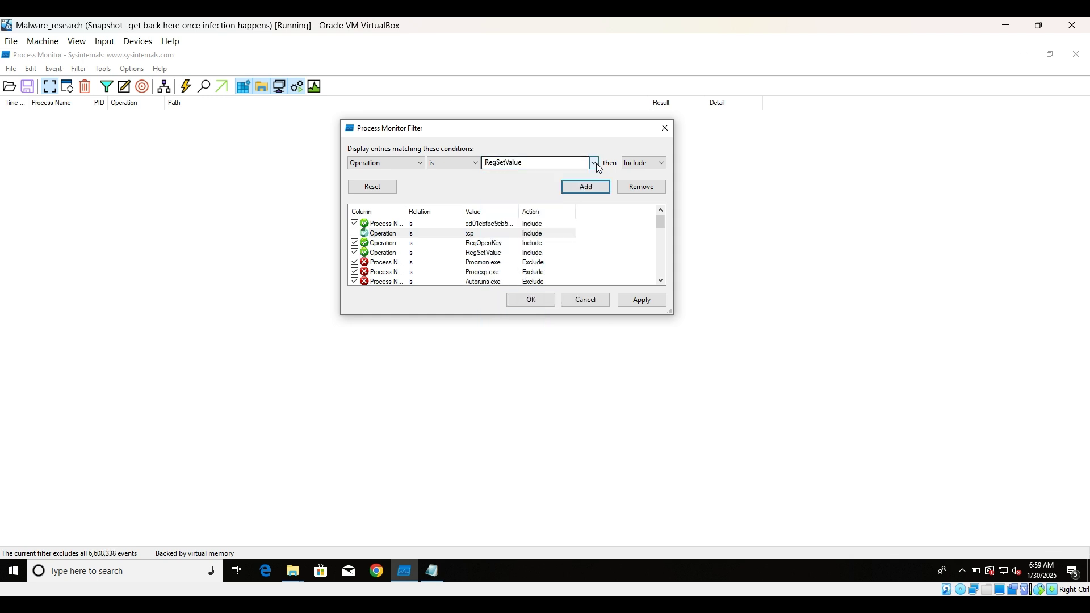
click(596, 163)
text(wr)
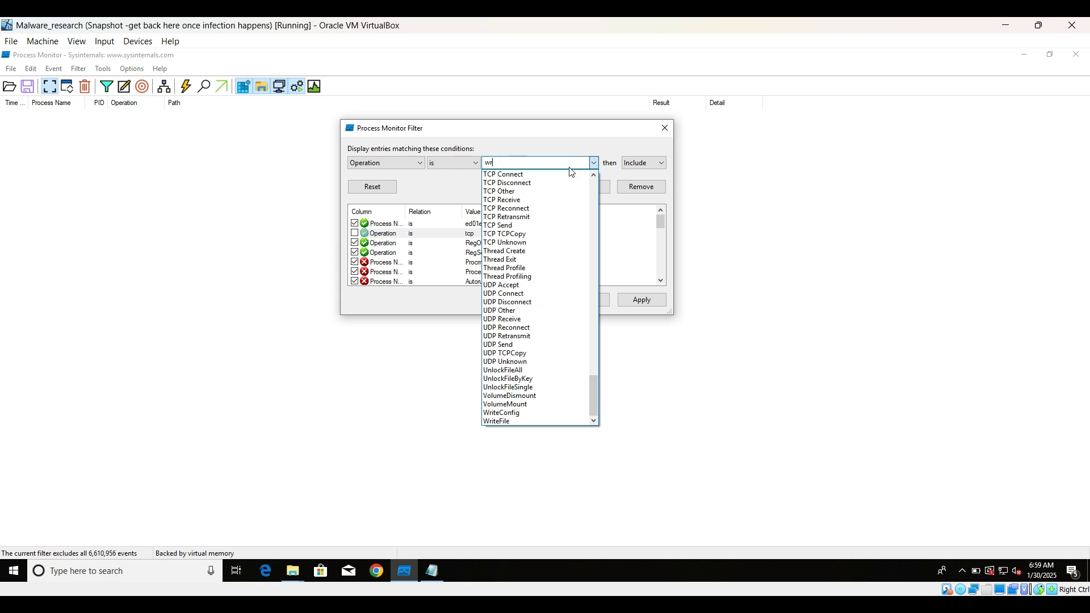
text(ite)
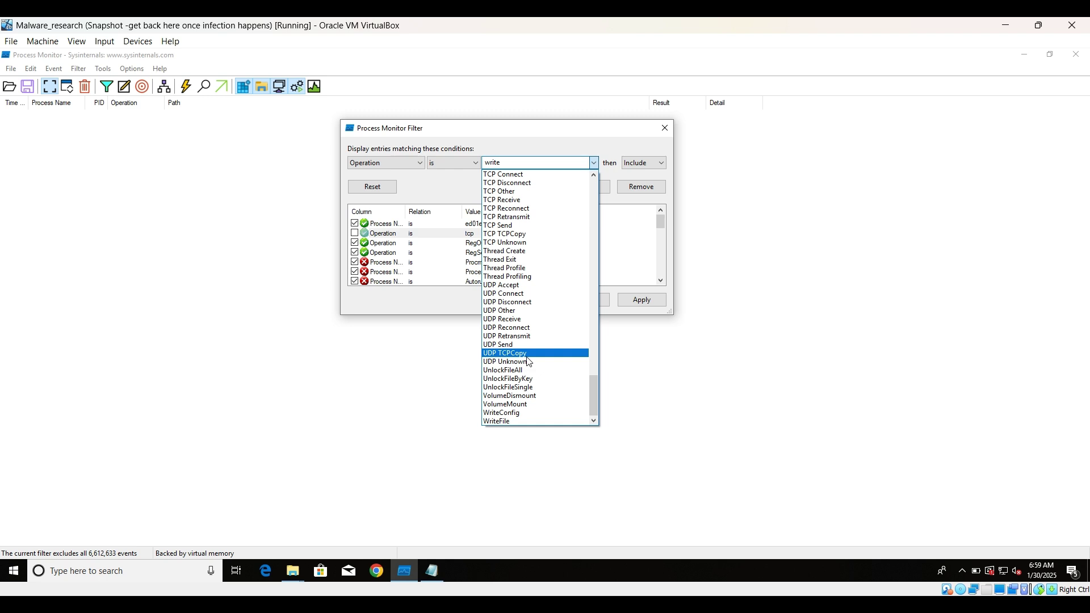
click(514, 422)
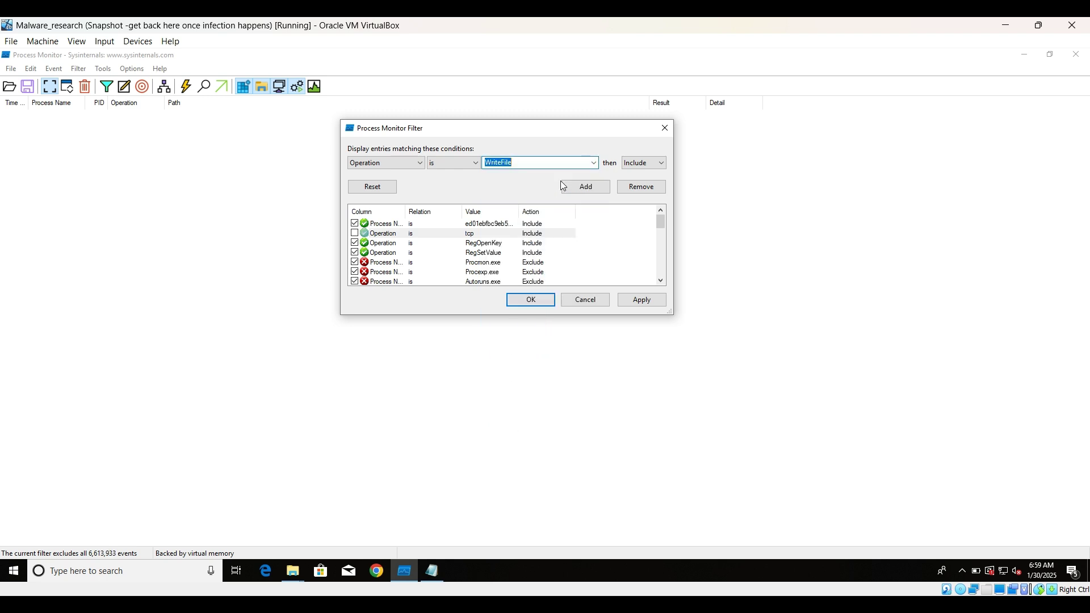
click(597, 192)
click(594, 163)
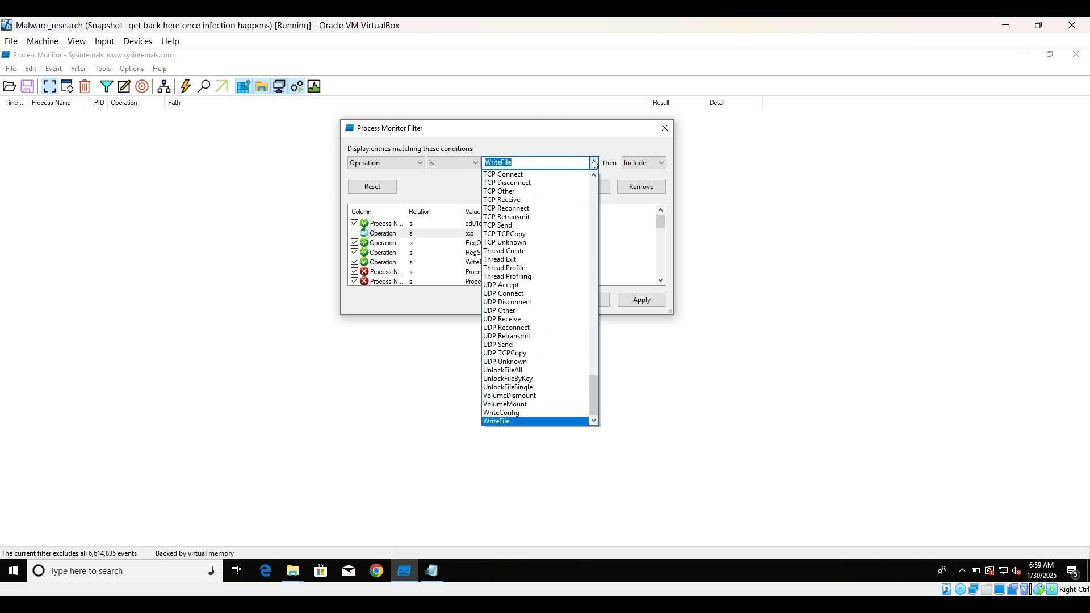
click(522, 178)
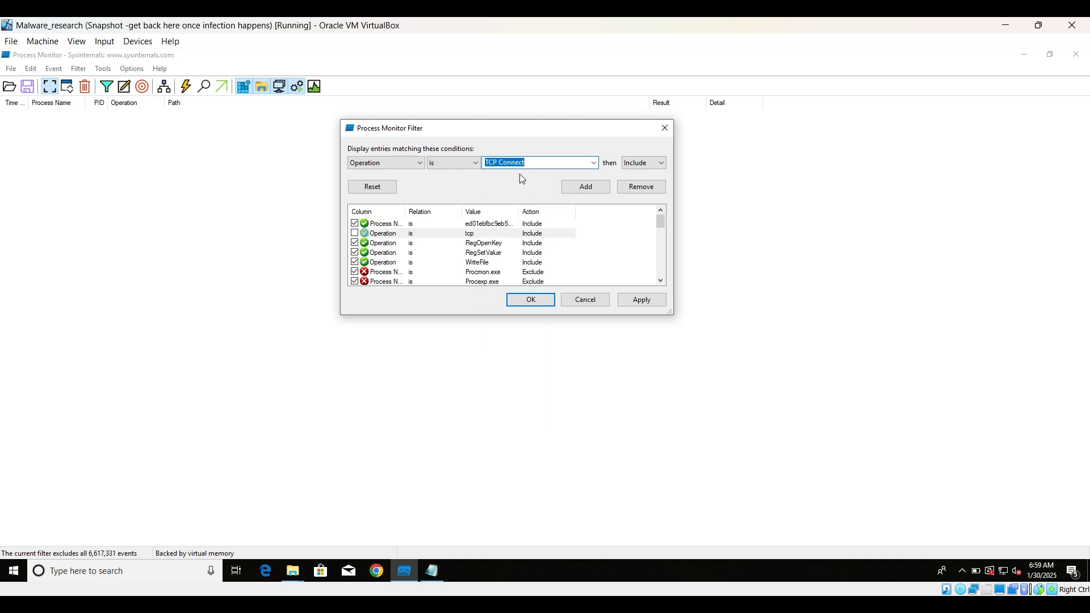
click(588, 191)
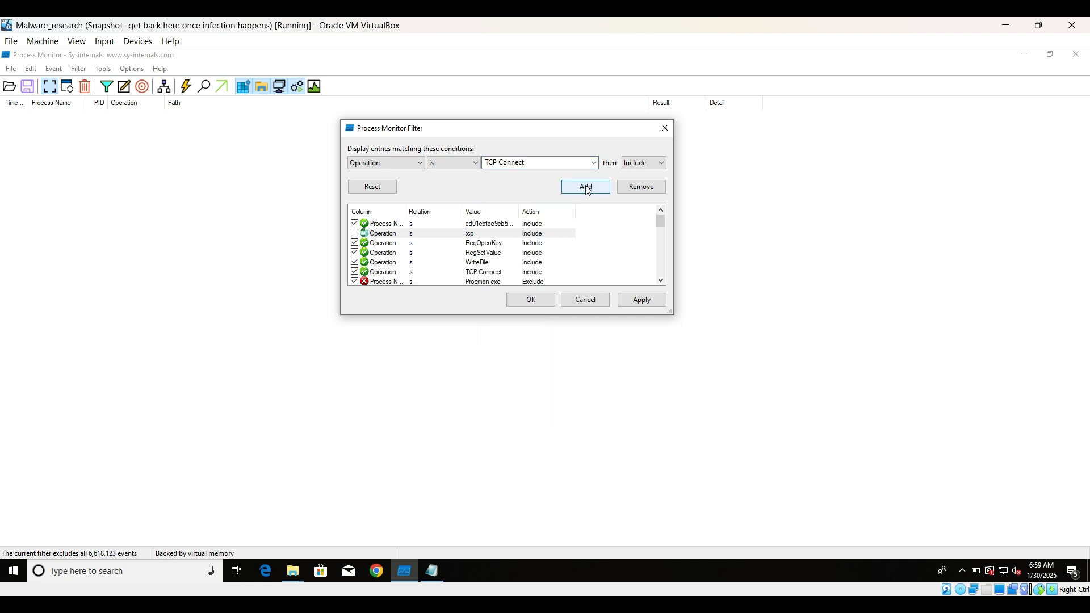
click(642, 299)
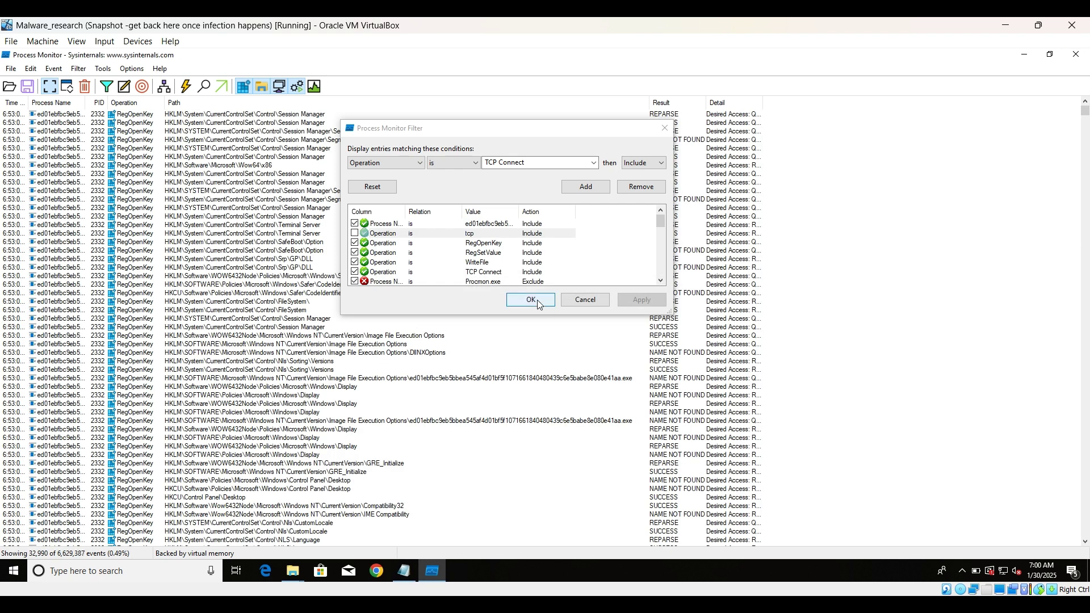
Apply the filter and inspect the Session Manager and Image File Execution Options registry events.
click(537, 299)
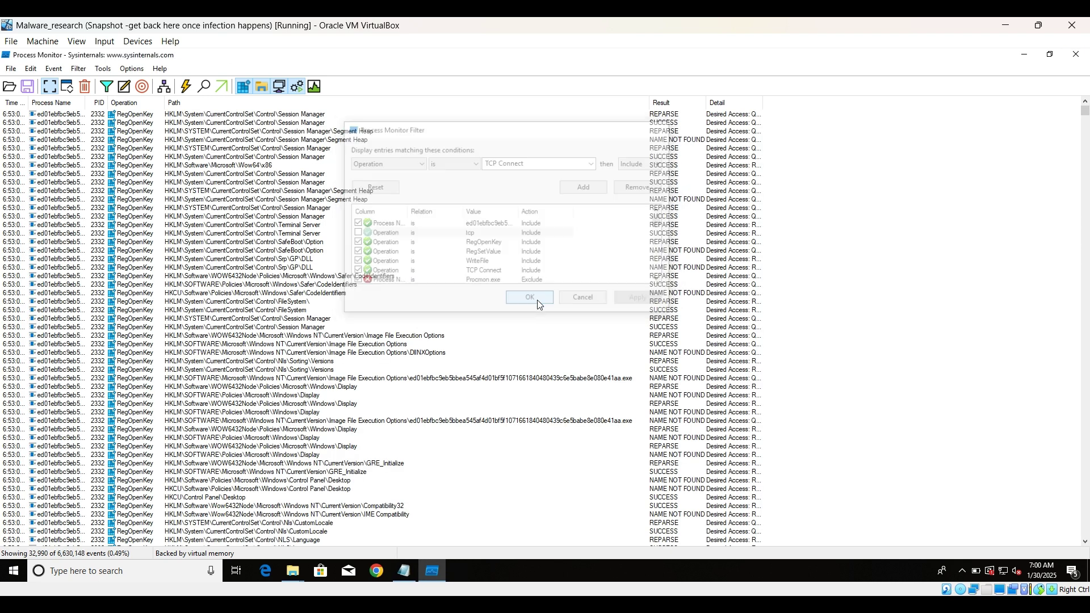
click(137, 116)
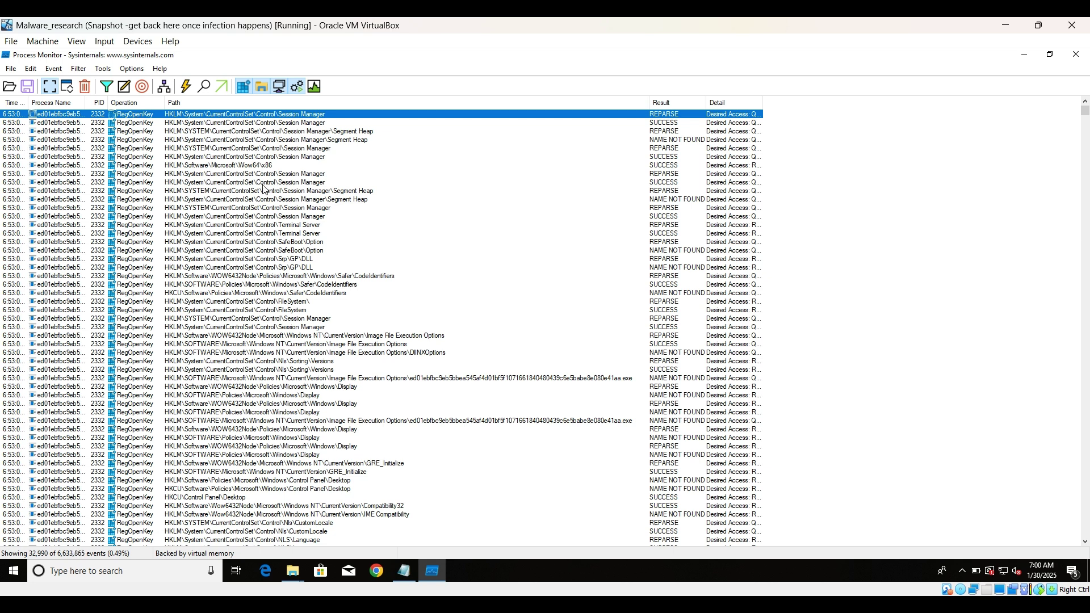
scroll(284, 216, down, 4)
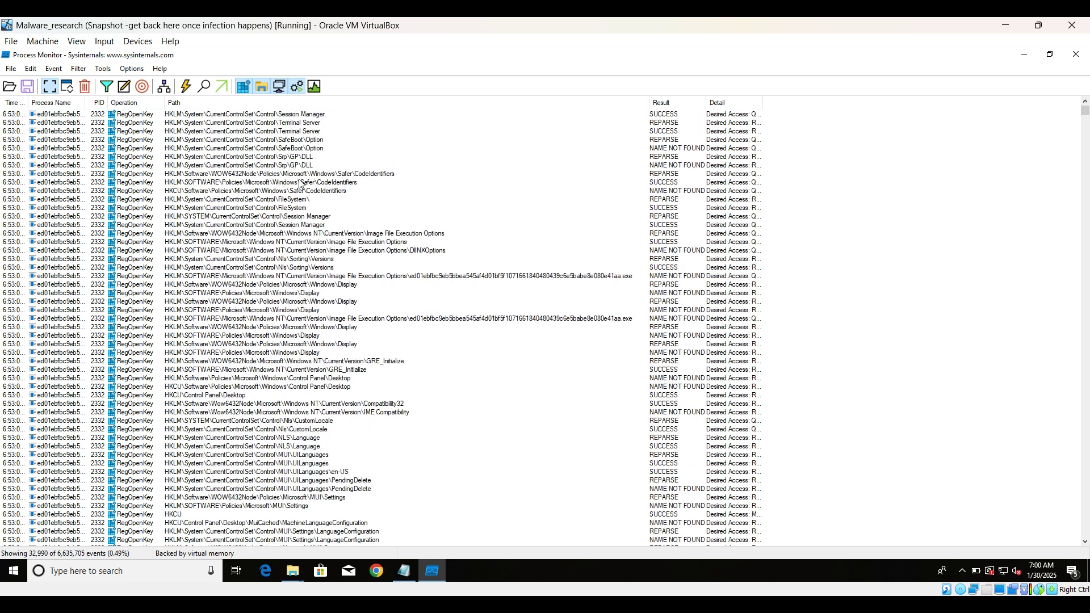
scroll(321, 223, down, 5)
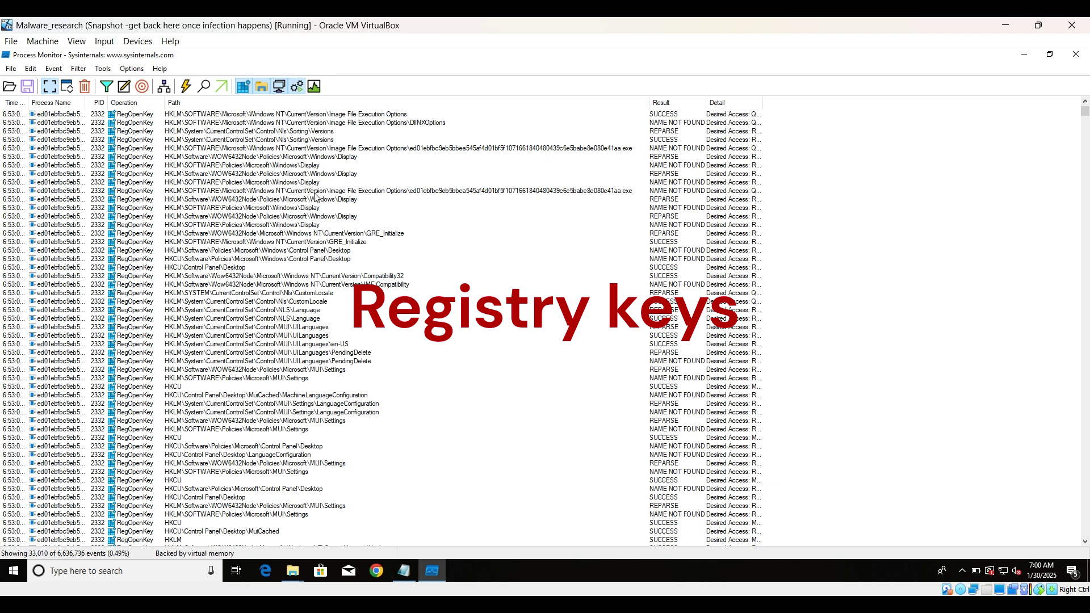
click(317, 194)
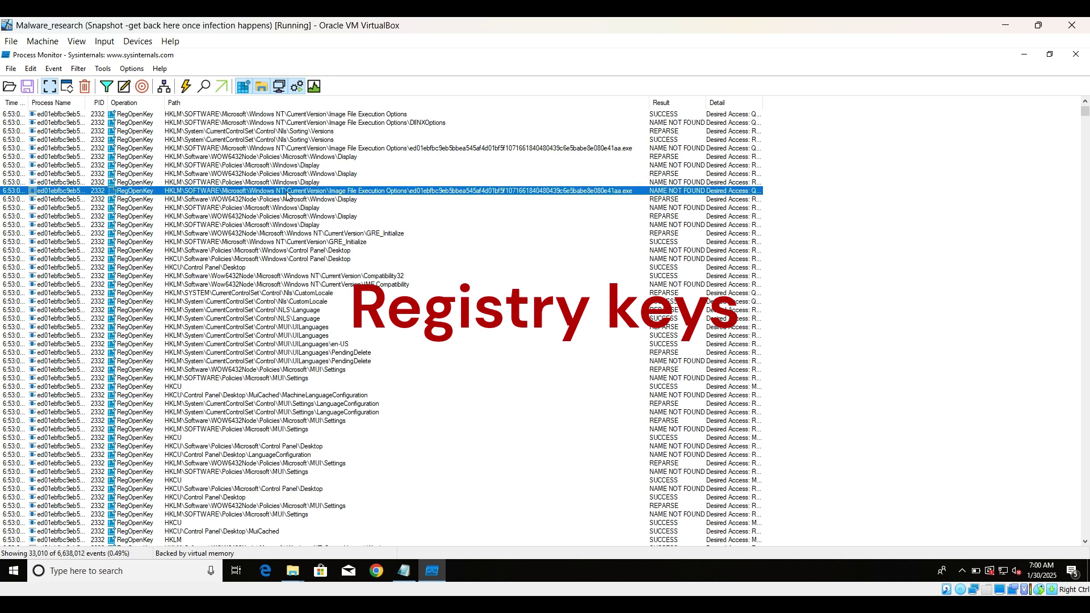
click(274, 209)
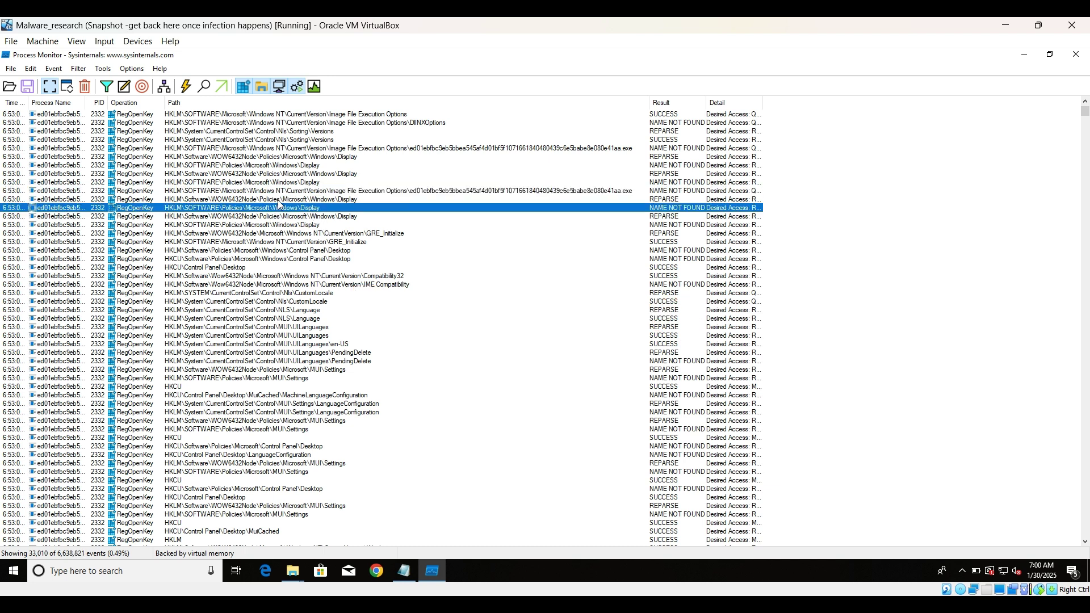
click(284, 193)
Scroll to the b.wnry writes and select the RegSetValue event for WanaCrypt0r\wd.
scroll(283, 321, down, 5)
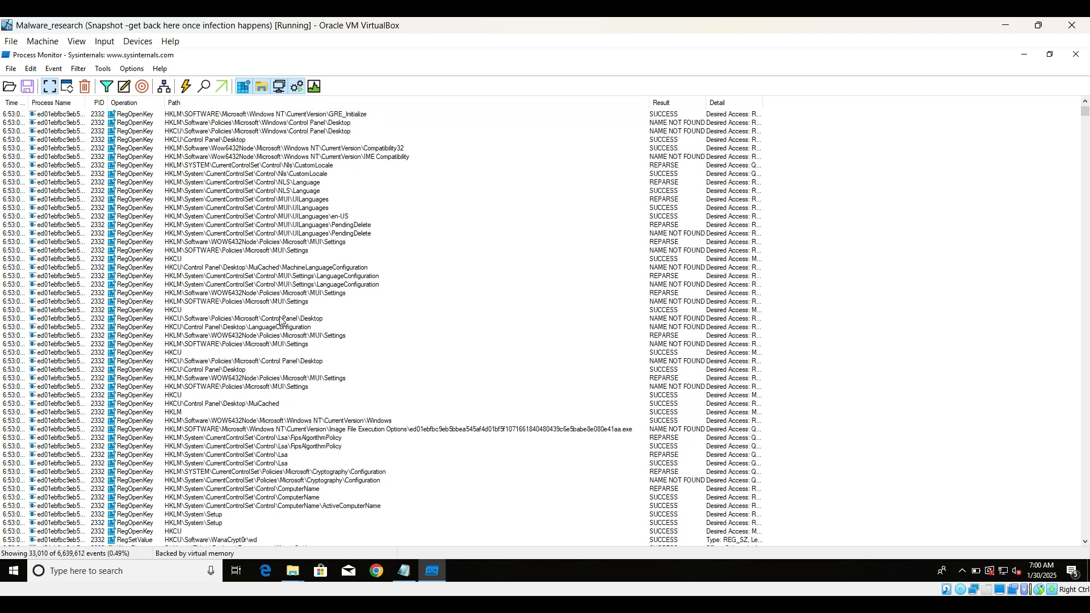
scroll(319, 246, down, 5)
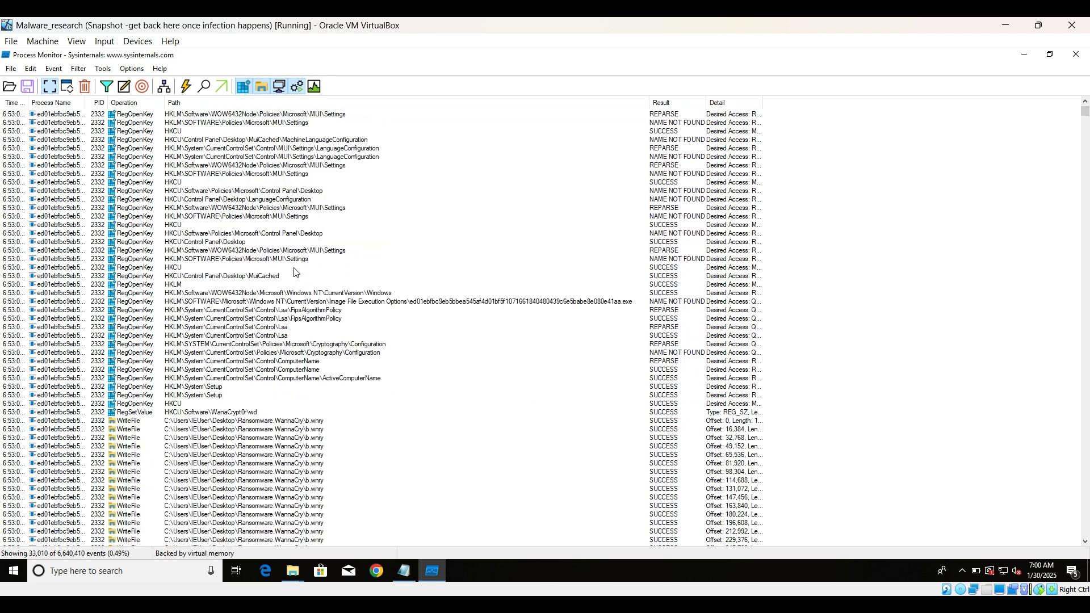
scroll(296, 272, down, 3)
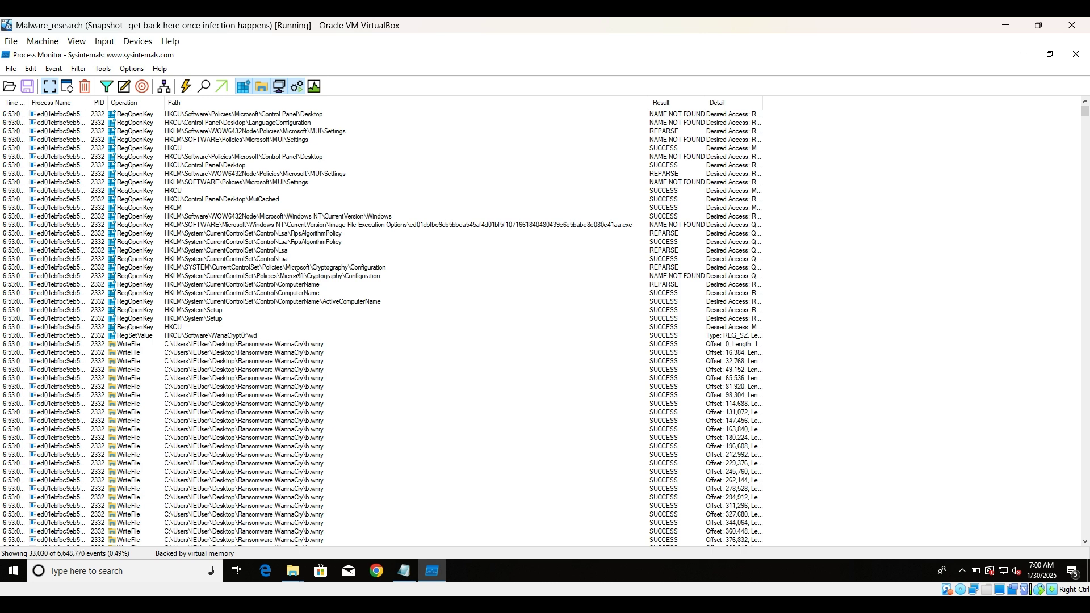
scroll(321, 326, down, 5)
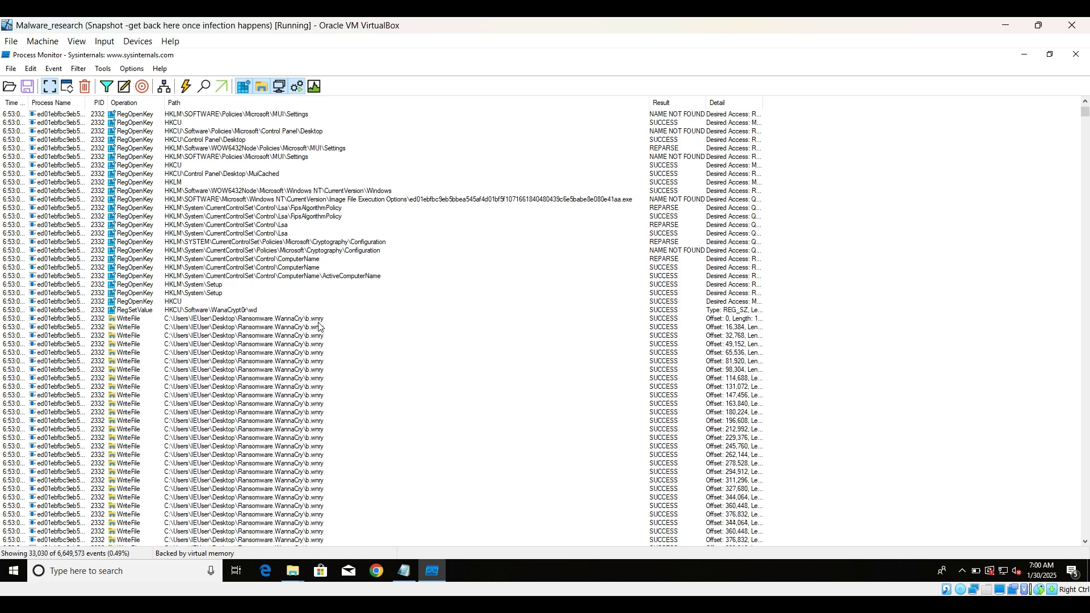
click(222, 218)
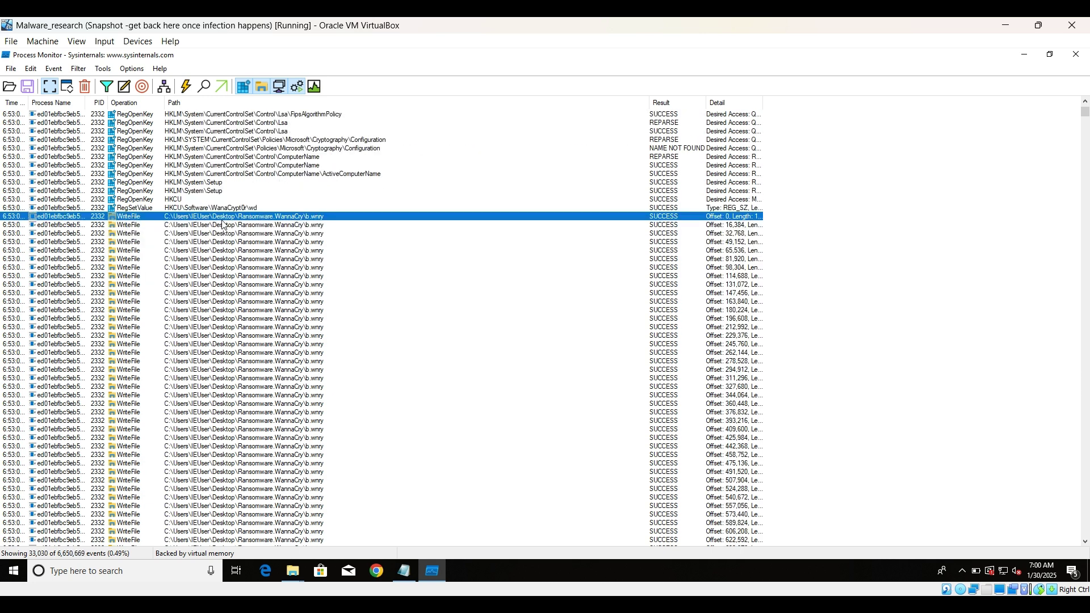
key(Up)
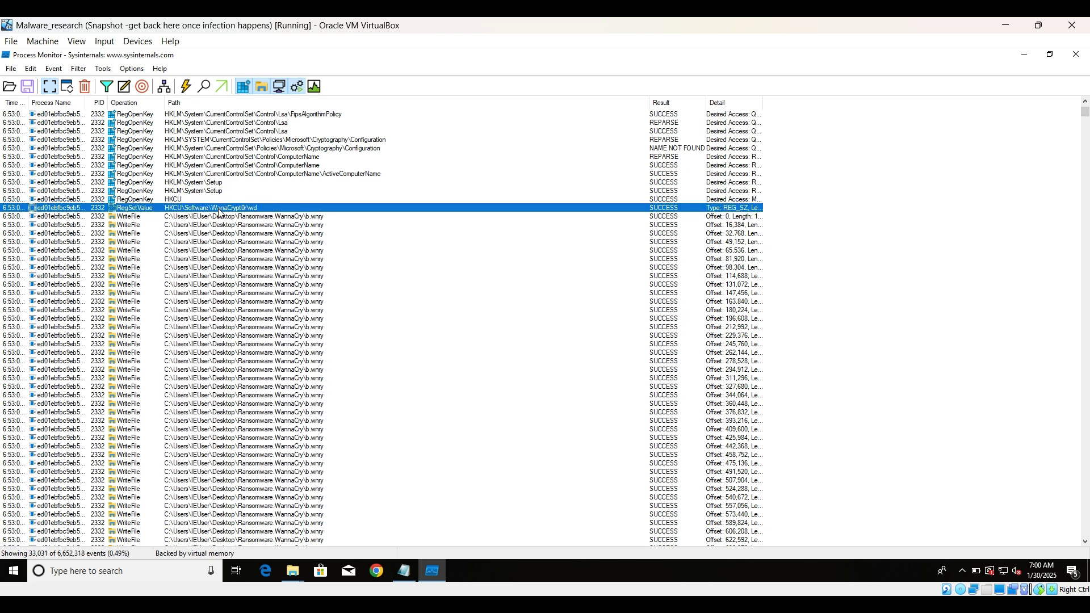
Jump to the WanaCrypt0r key in Registry Editor, check wd points to Ransomware.WannaCry, then close it.
right_click(239, 208)
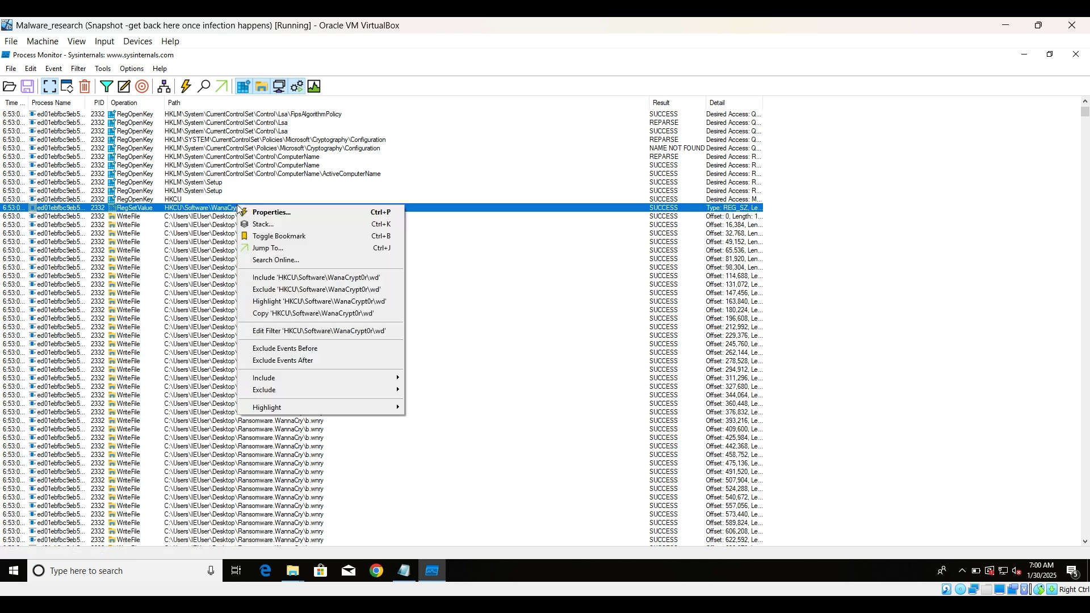
click(272, 254)
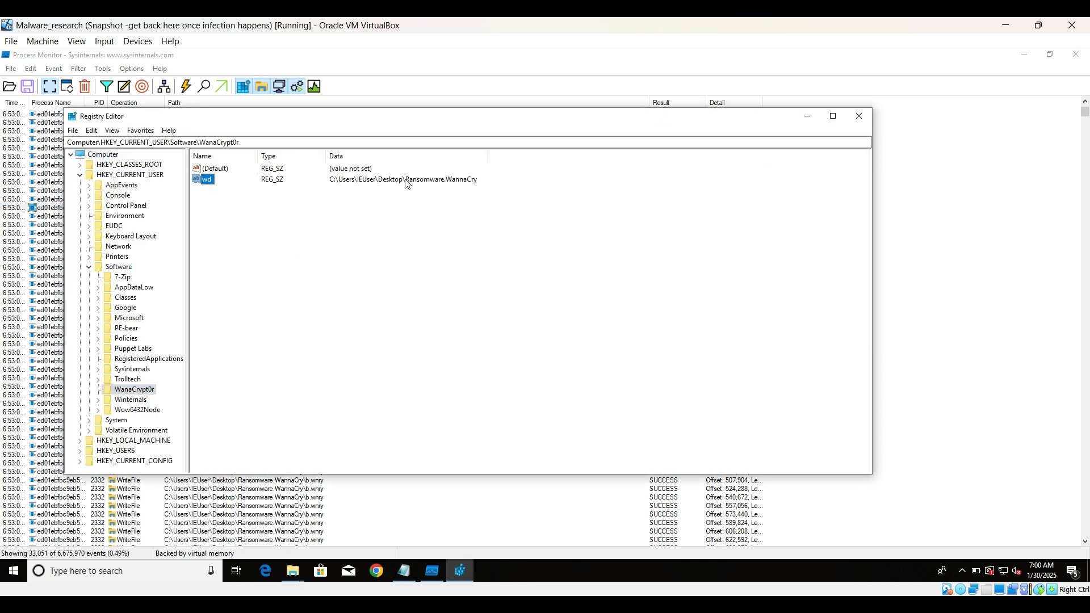
click(407, 183)
click(208, 180)
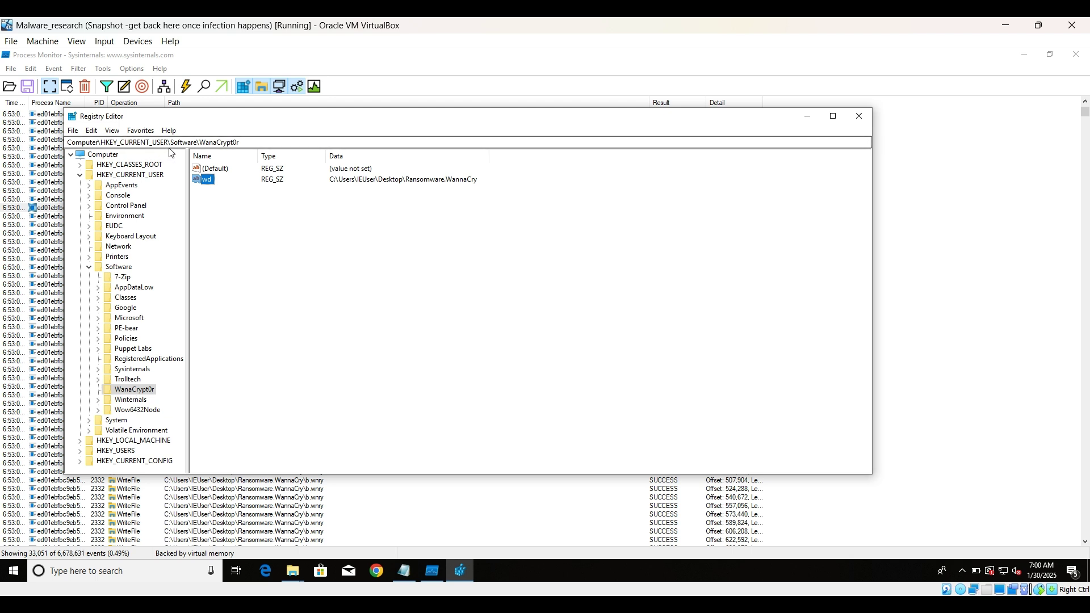
click(244, 143)
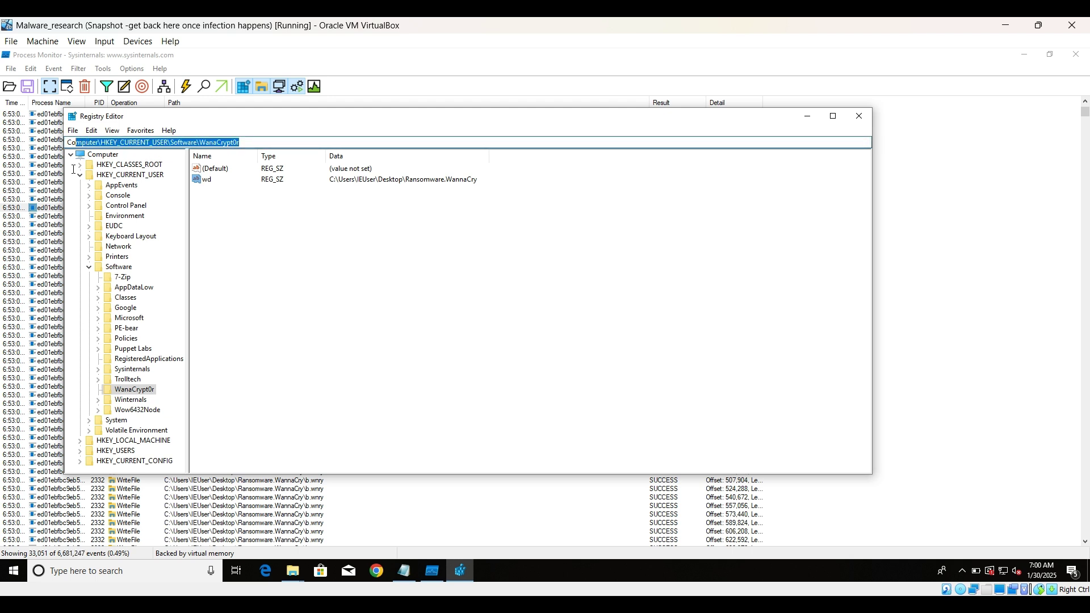
click(439, 181)
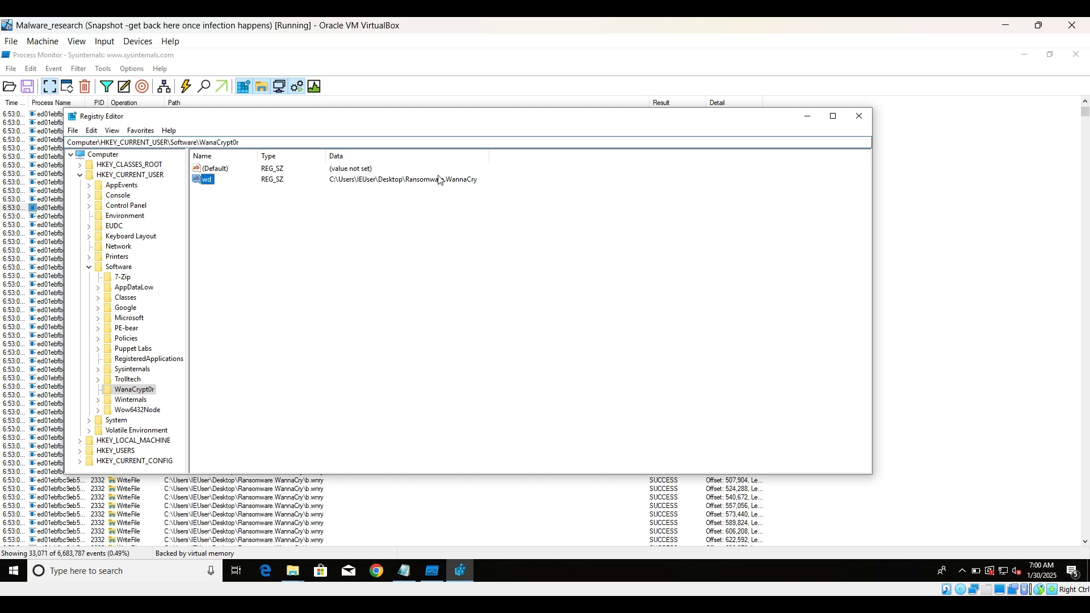
click(859, 116)
Scroll past the .wnry writes down to the Wallpaper RegSetValue and hibsys.WNCRYT events.
scroll(402, 412, down, 20)
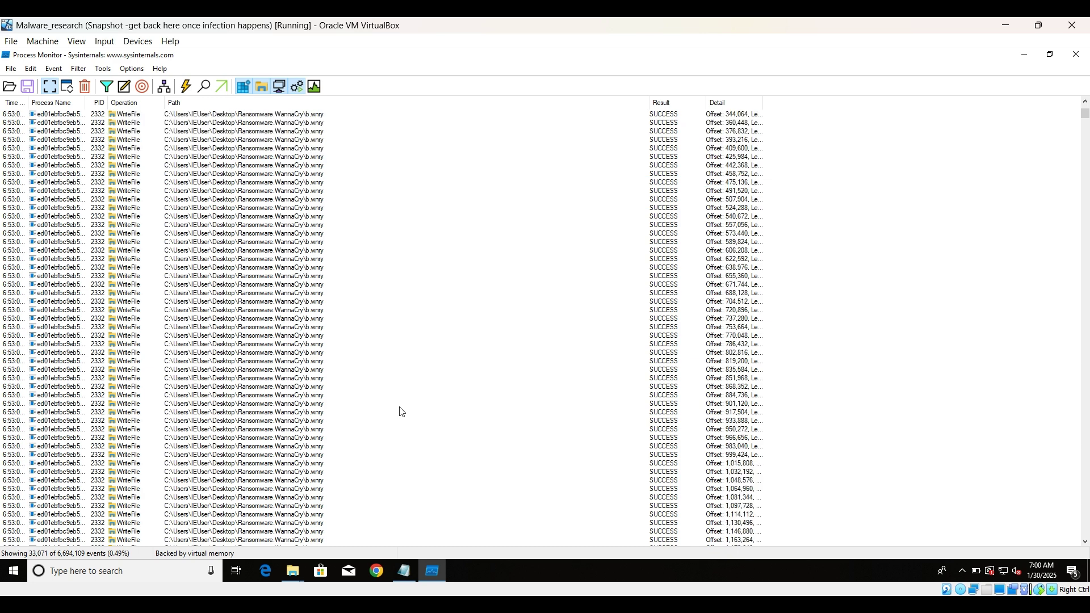
scroll(402, 411, down, 20)
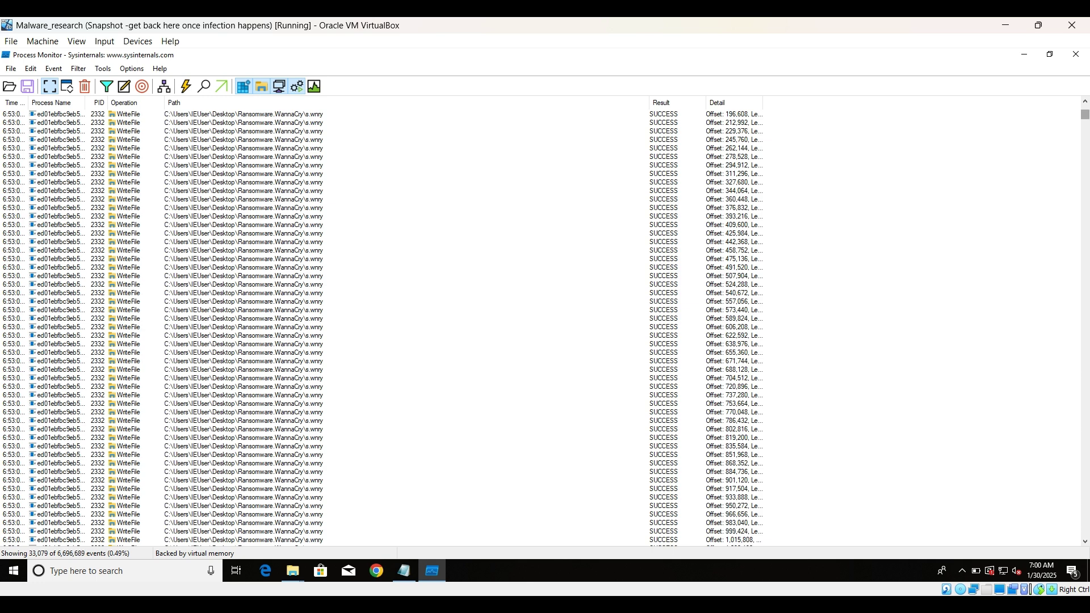
scroll(539, 326, down, 15)
scroll(539, 327, down, 20)
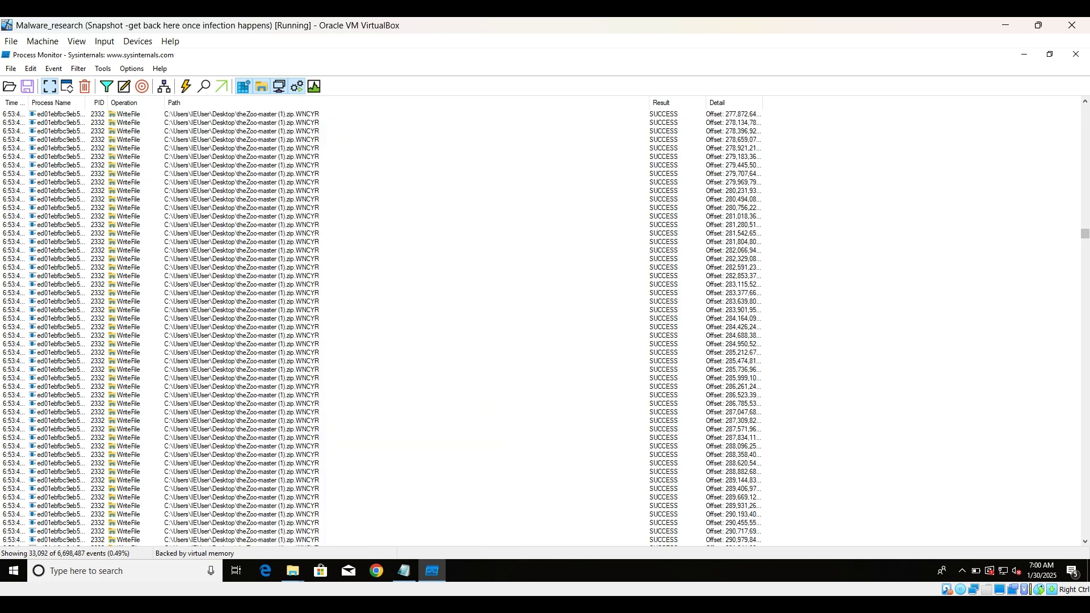
drag(1086, 234, 1085, 522)
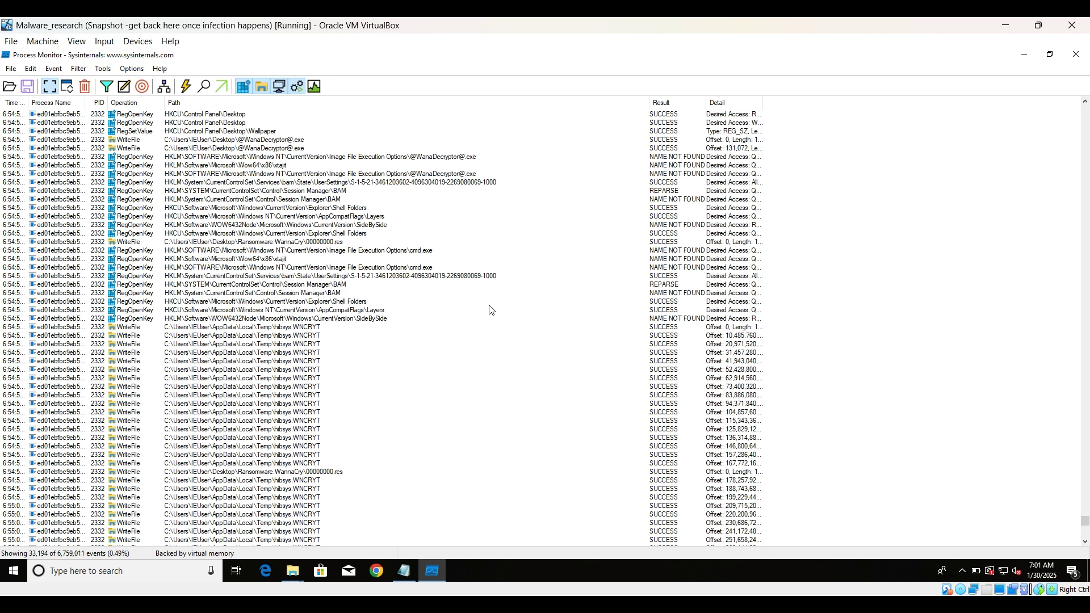
Scroll through the hibsys.WNCRYT WriteFile events to offsets past 2,600,000.
scroll(492, 310, down, 3)
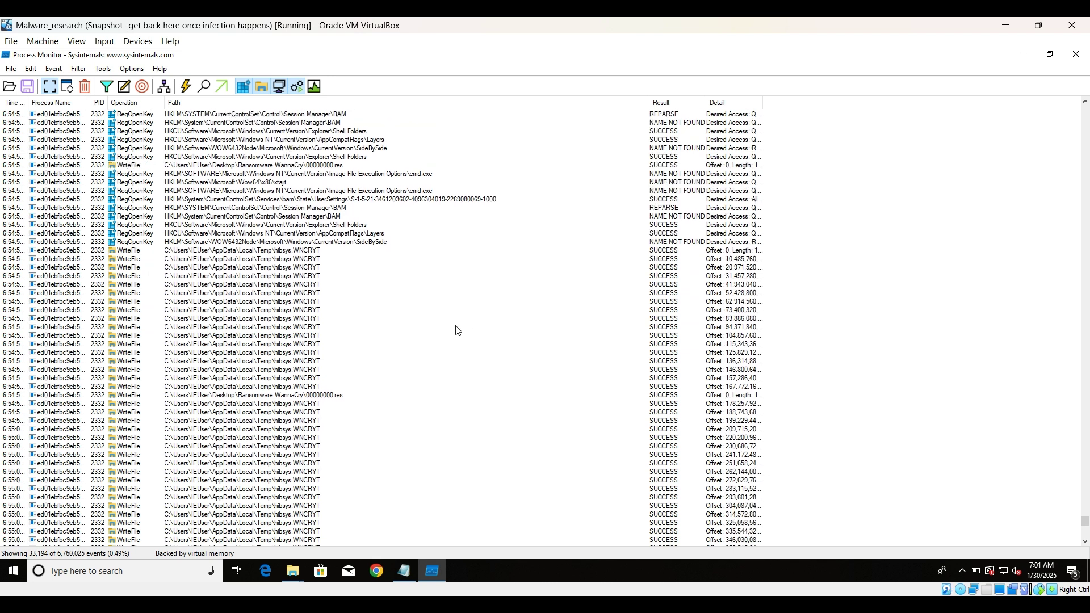
scroll(458, 331, down, 8)
scroll(458, 331, down, 6)
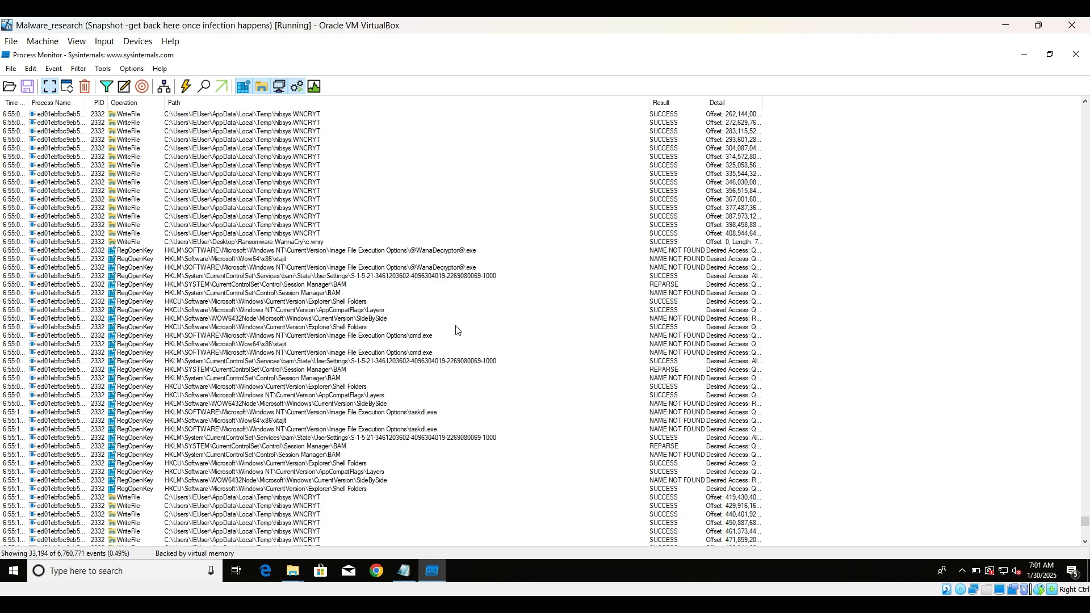
scroll(459, 331, down, 1)
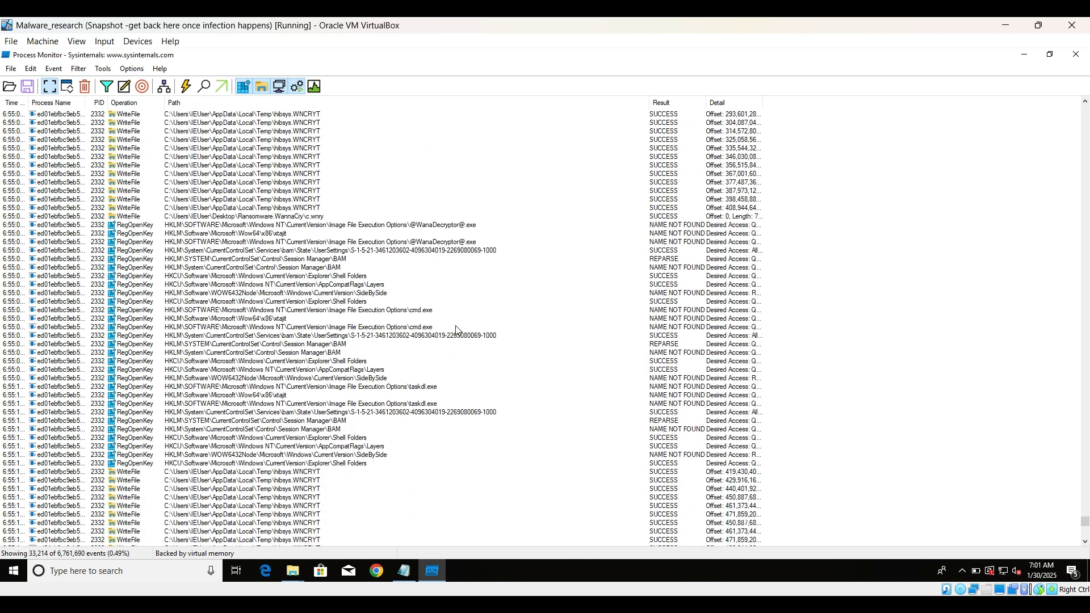
scroll(458, 330, down, 4)
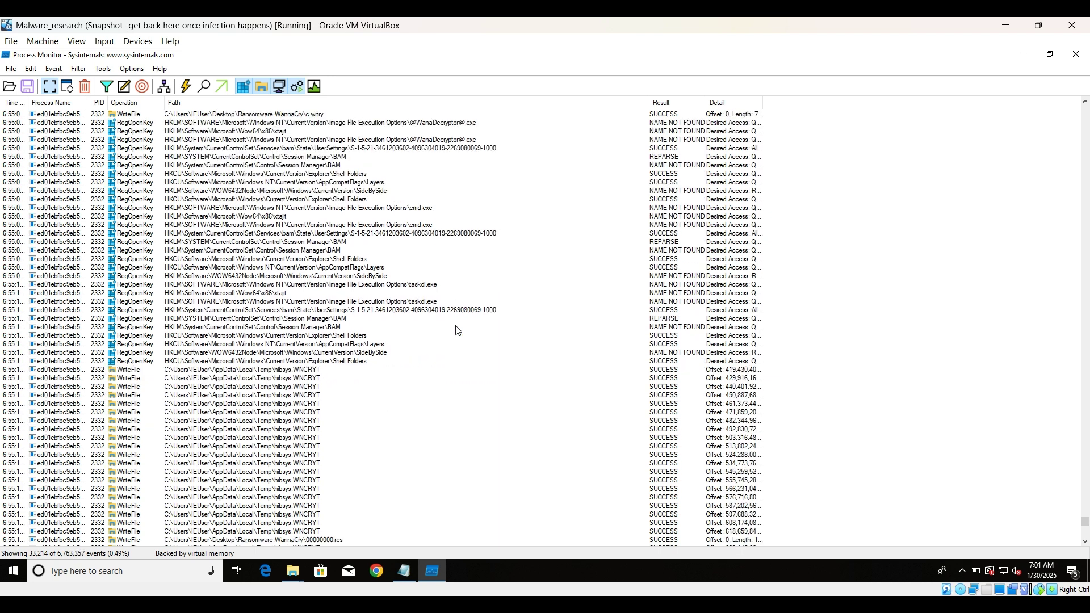
scroll(458, 330, down, 6)
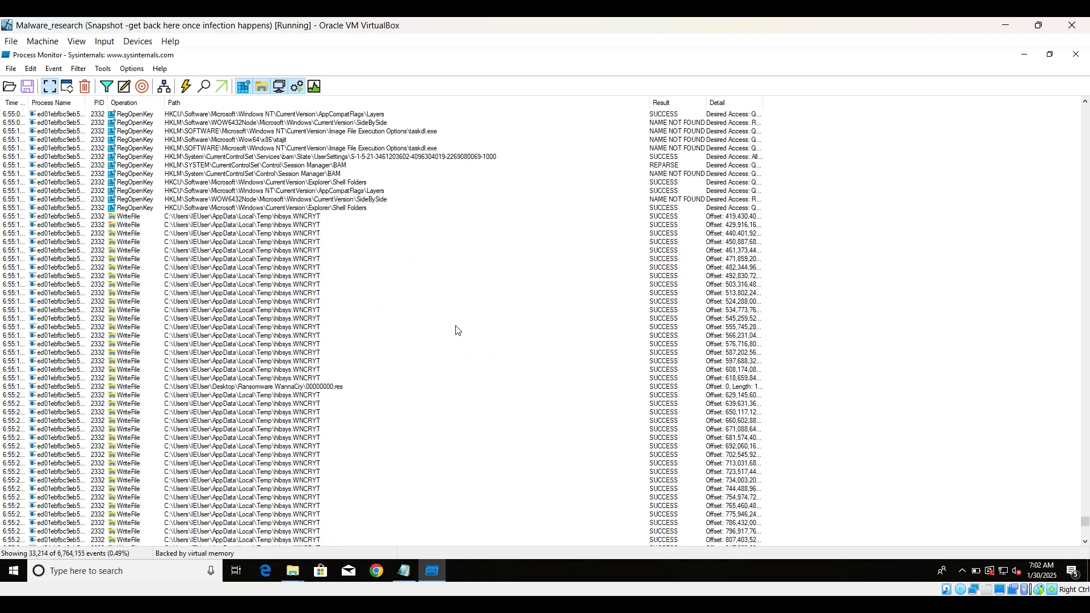
scroll(459, 331, down, 20)
scroll(458, 330, up, 6)
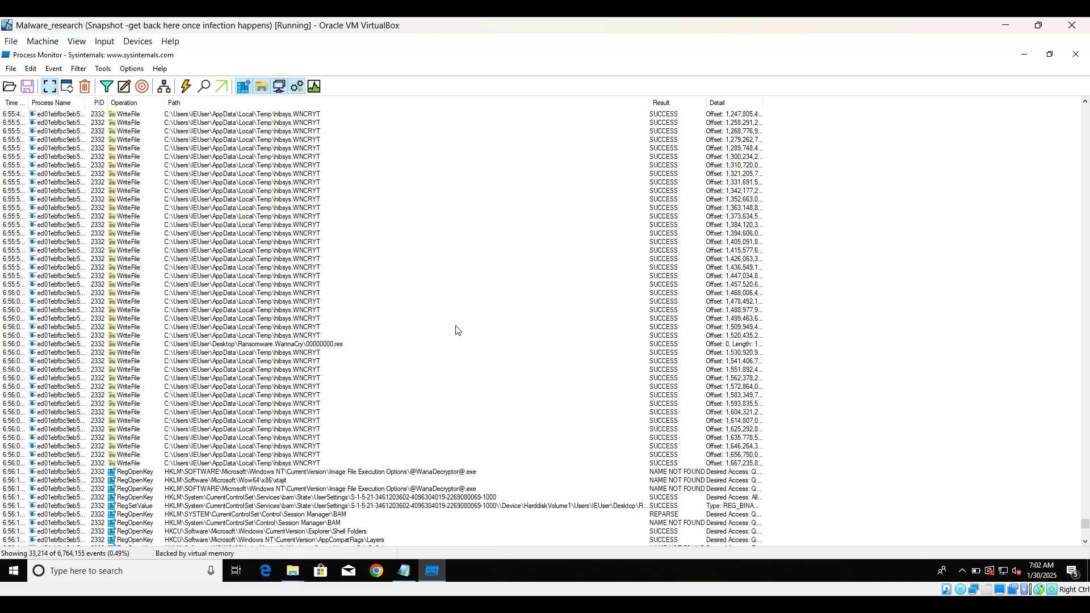
scroll(448, 447, down, 20)
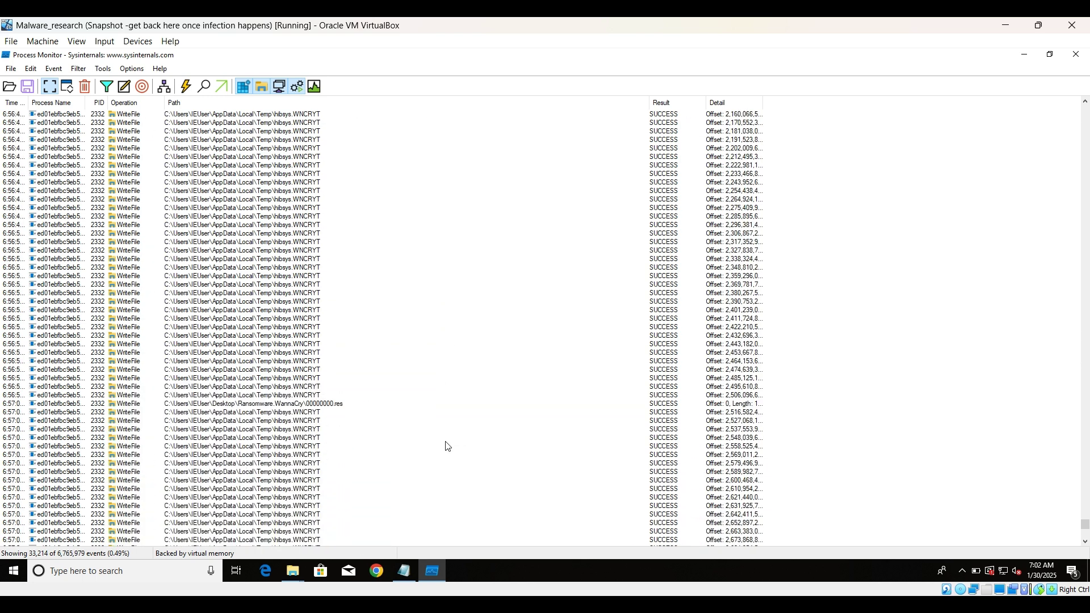